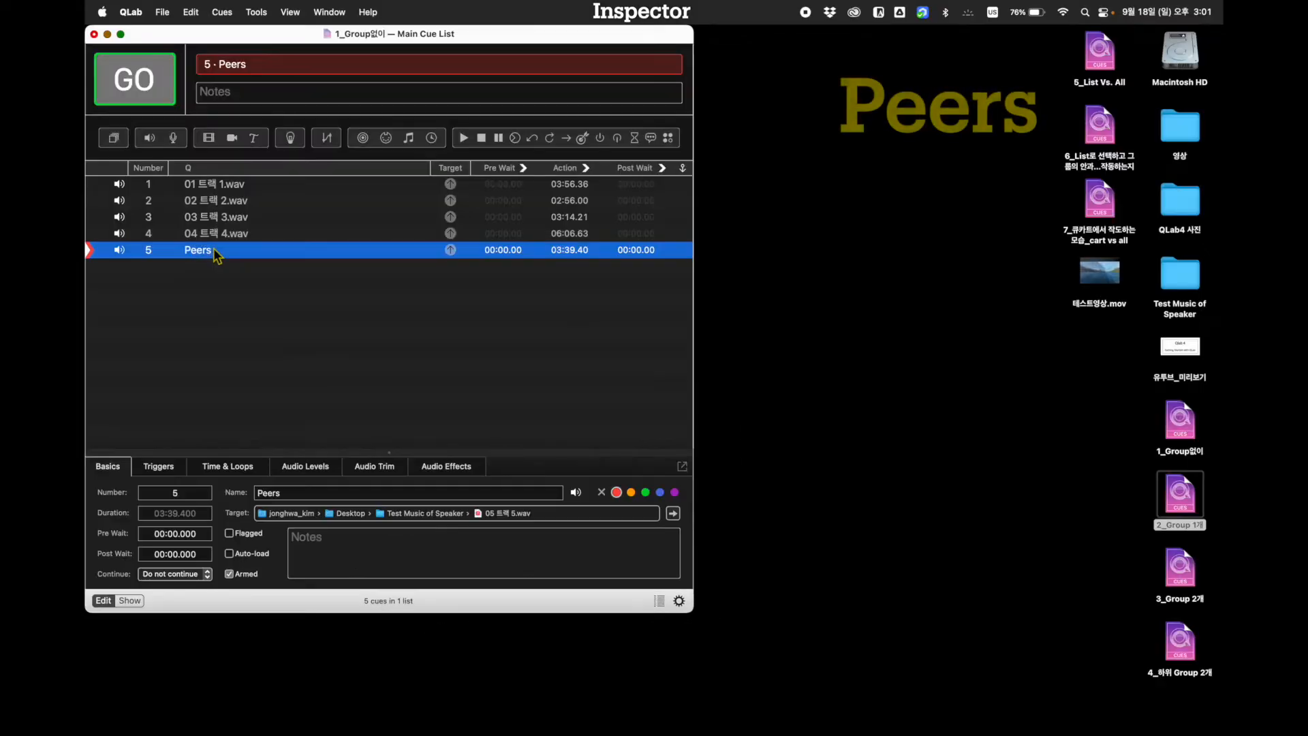
Show the Peers cue's trigger settings, and test its fade-and-stop by running cues 1 to 5 in sequence and stopping all playback
{"action": "left_click", "coordinate": [164, 470]}
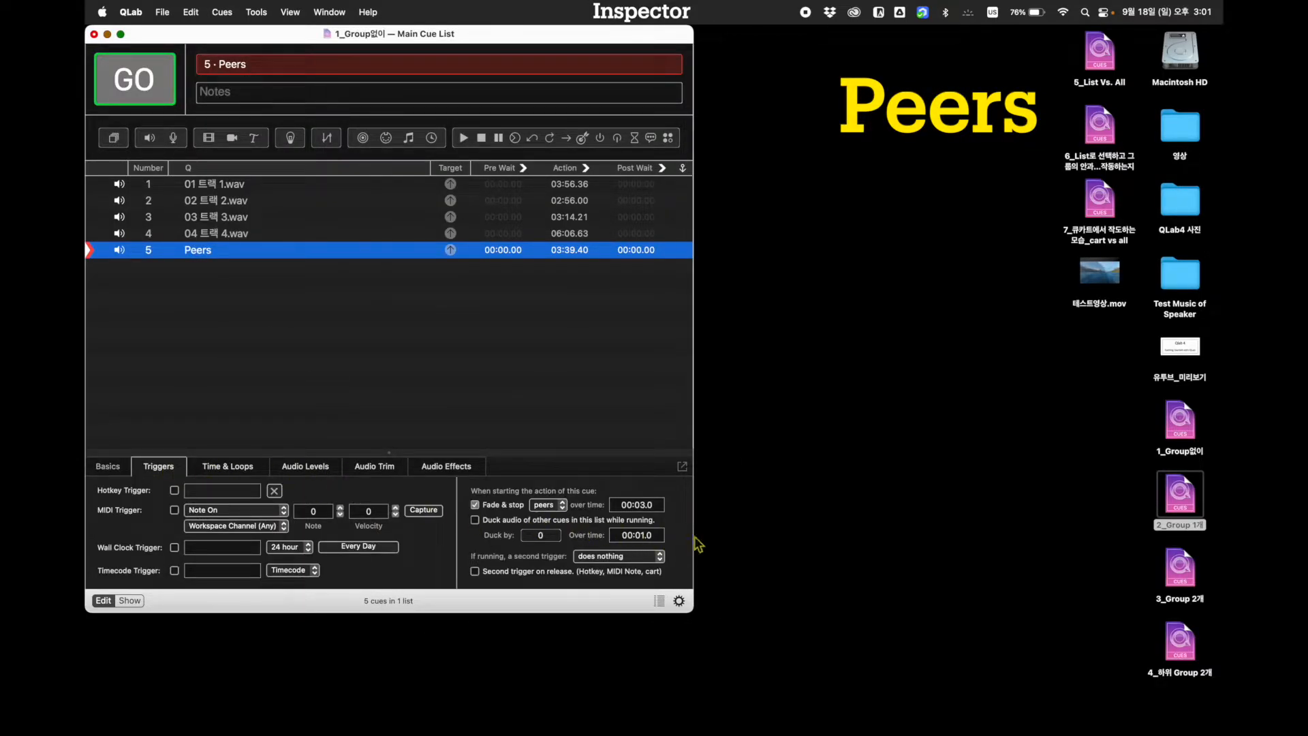
{"action": "left_click", "coordinate": [223, 183]}
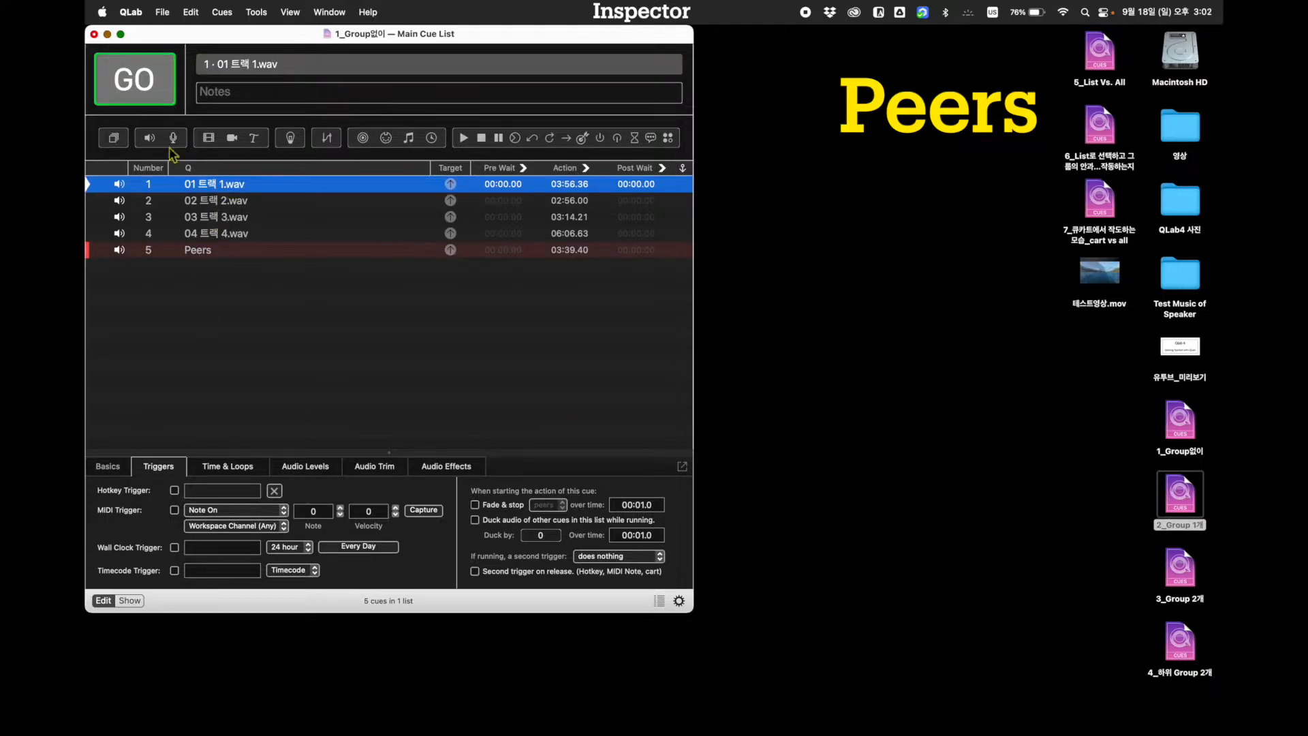
{"action": "left_click", "coordinate": [154, 91]}
{"action": "left_click", "coordinate": [155, 91]}
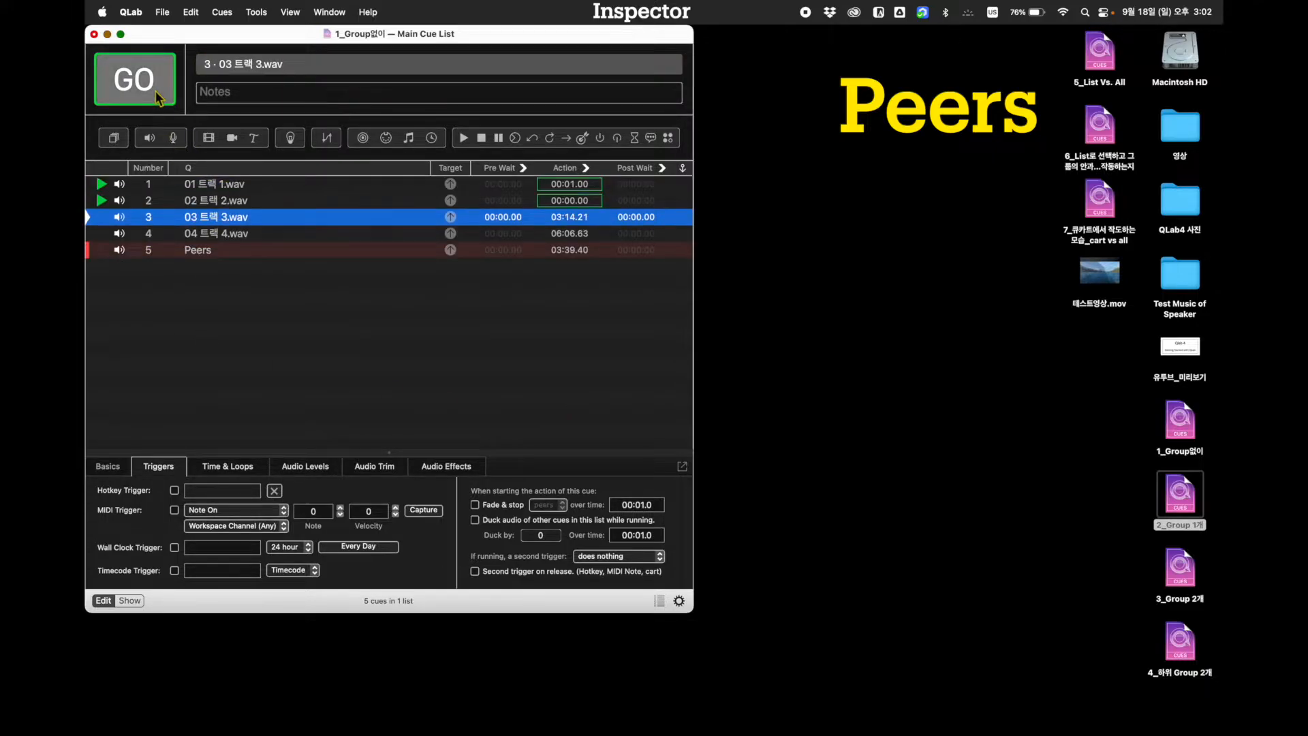
{"action": "left_click", "coordinate": [155, 91]}
{"action": "left_click", "coordinate": [156, 91]}
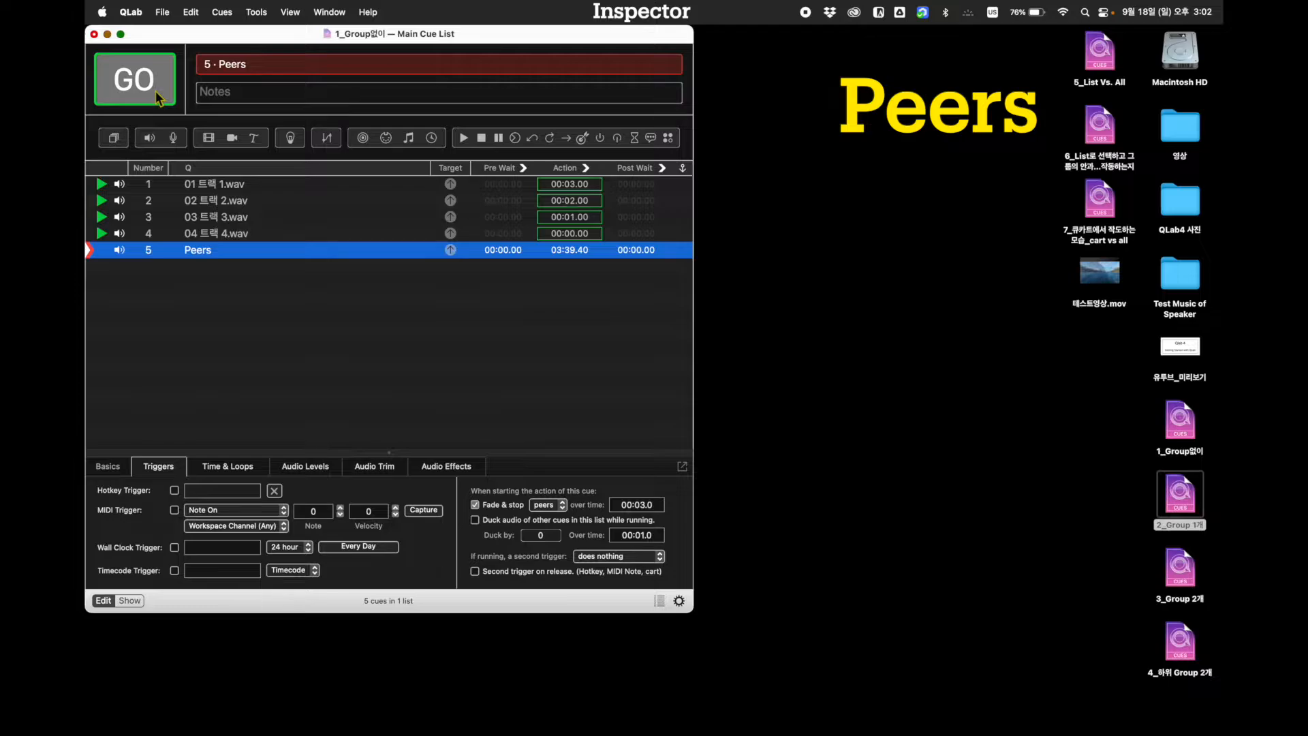
{"action": "left_click", "coordinate": [155, 91]}
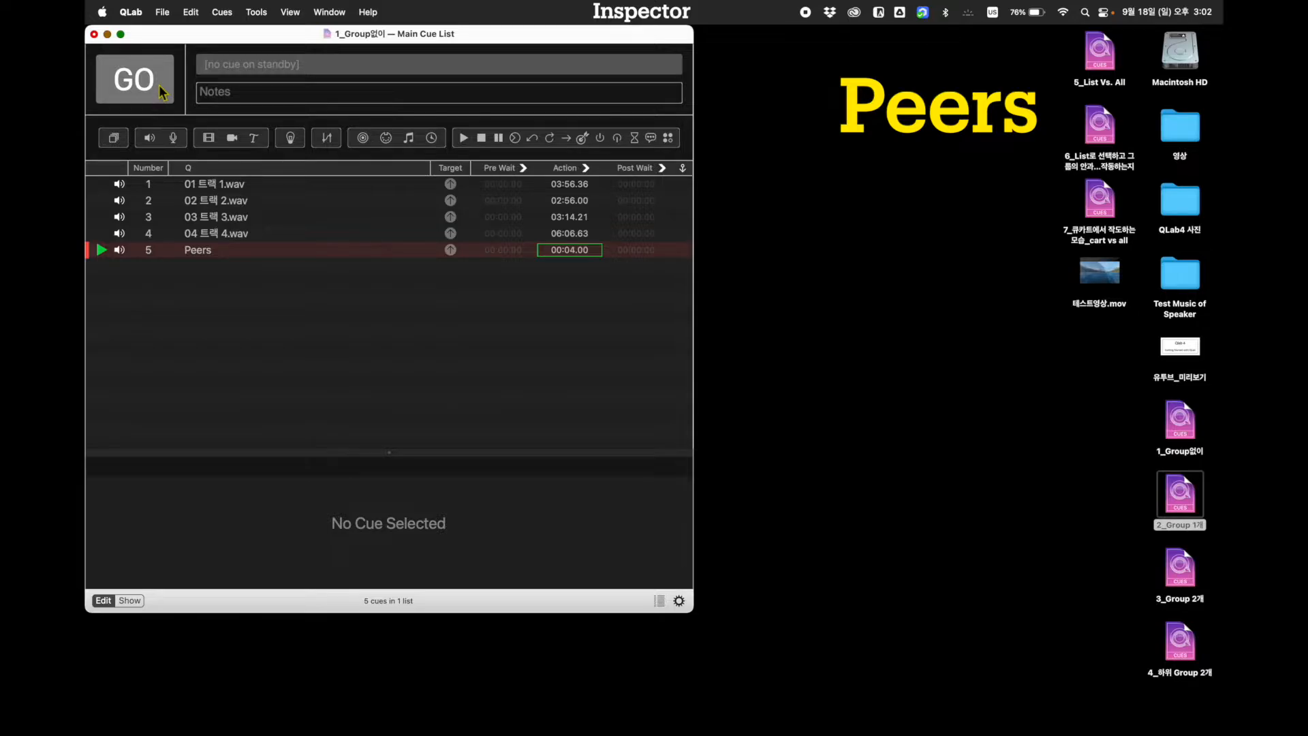
{"action": "key", "text": "Escape"}
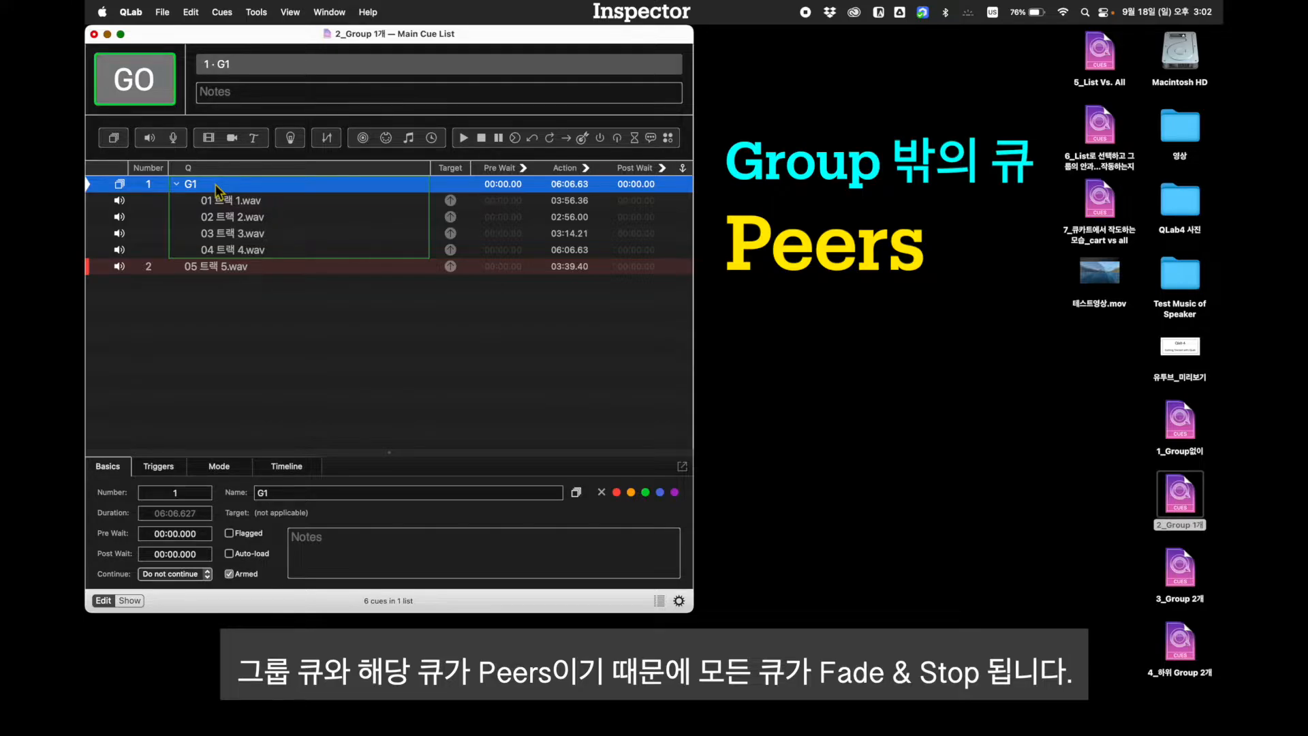
Check the triggers of 05 트랙 5.wav, and test it by running group G1 followed by that cue, ending with all playback stopped
{"action": "left_click", "coordinate": [219, 266]}
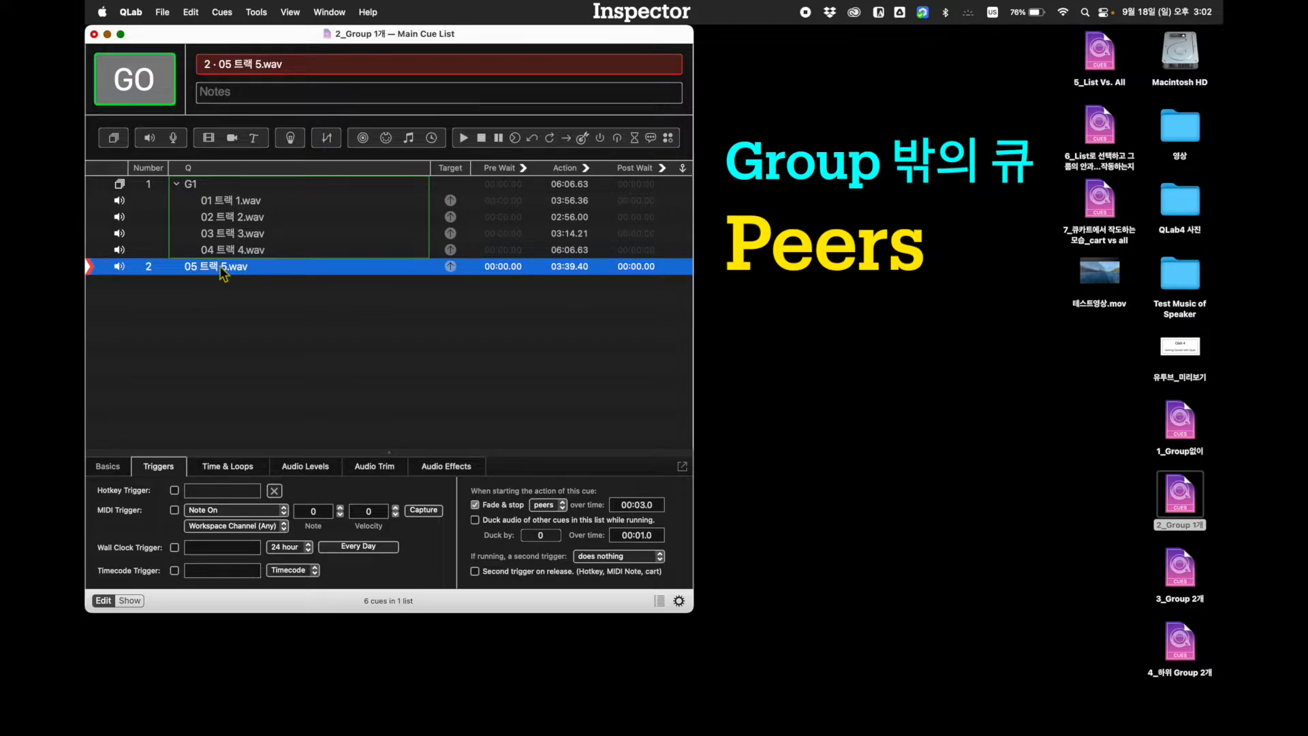
{"action": "left_click", "coordinate": [208, 190]}
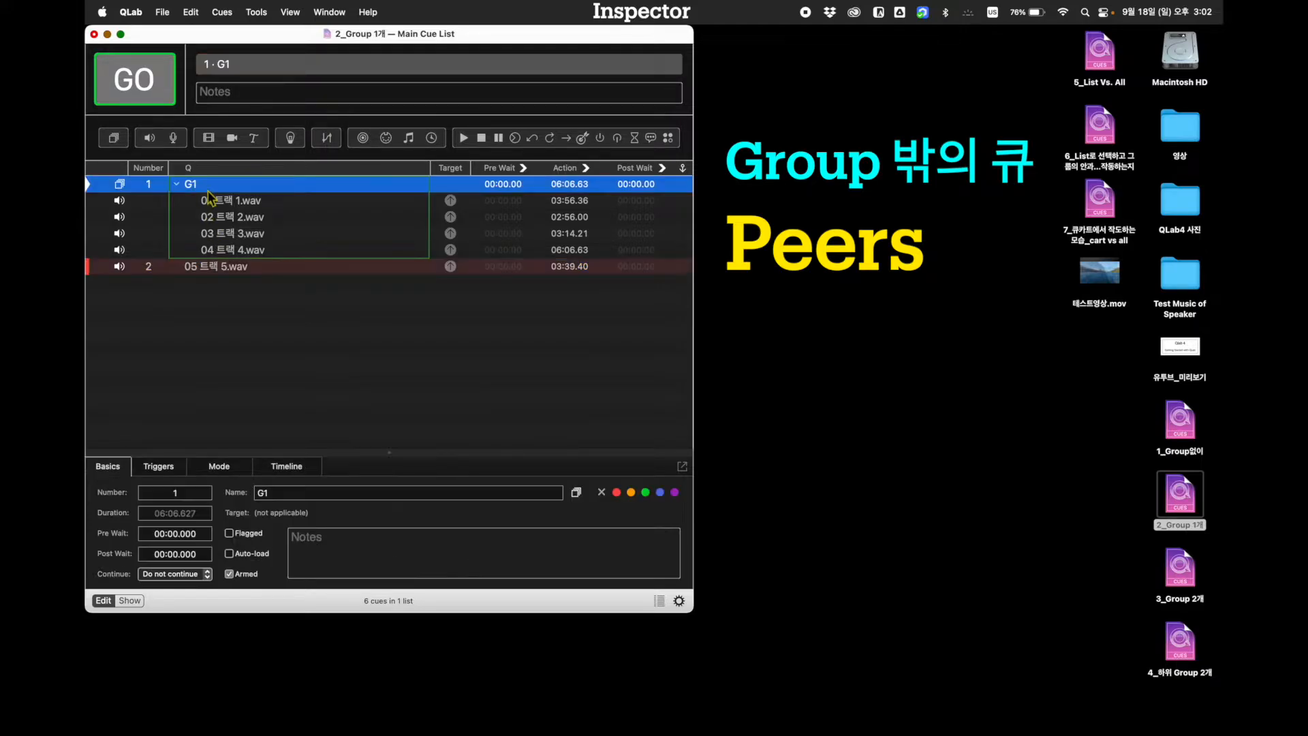
{"action": "left_click", "coordinate": [158, 88]}
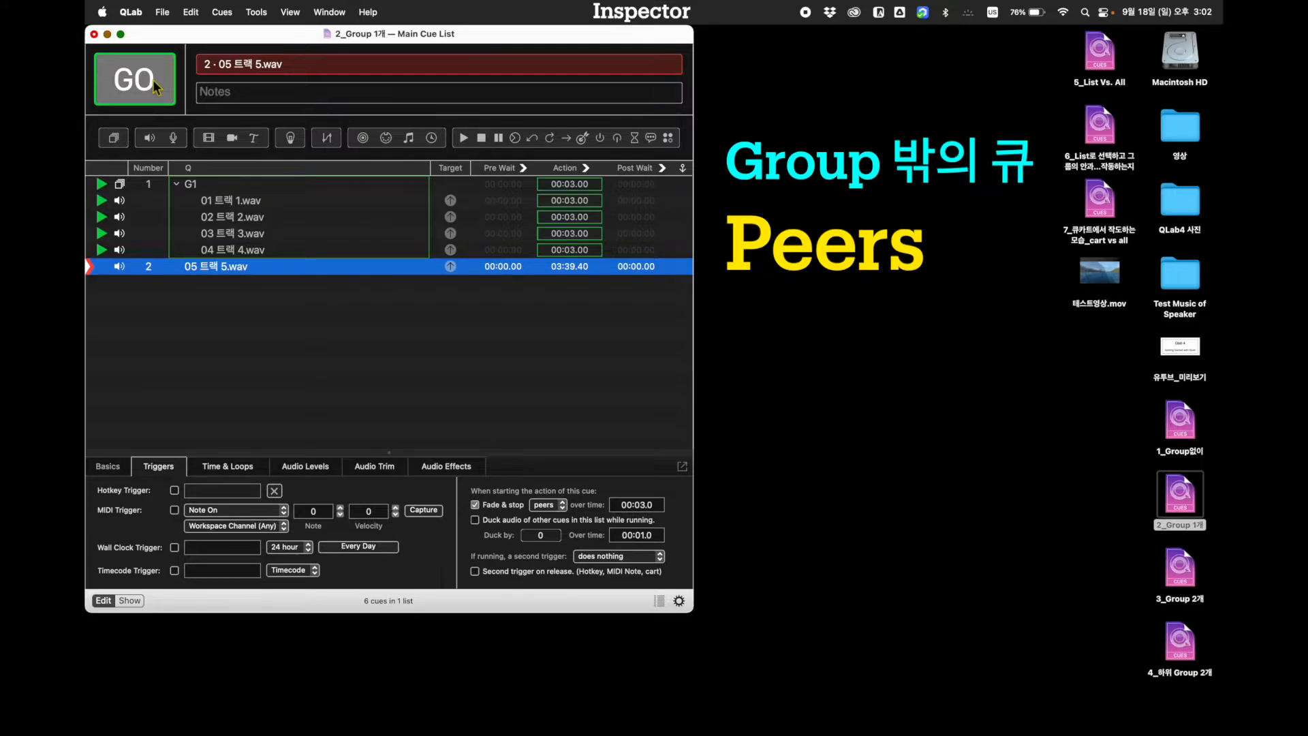
{"action": "left_click", "coordinate": [157, 87]}
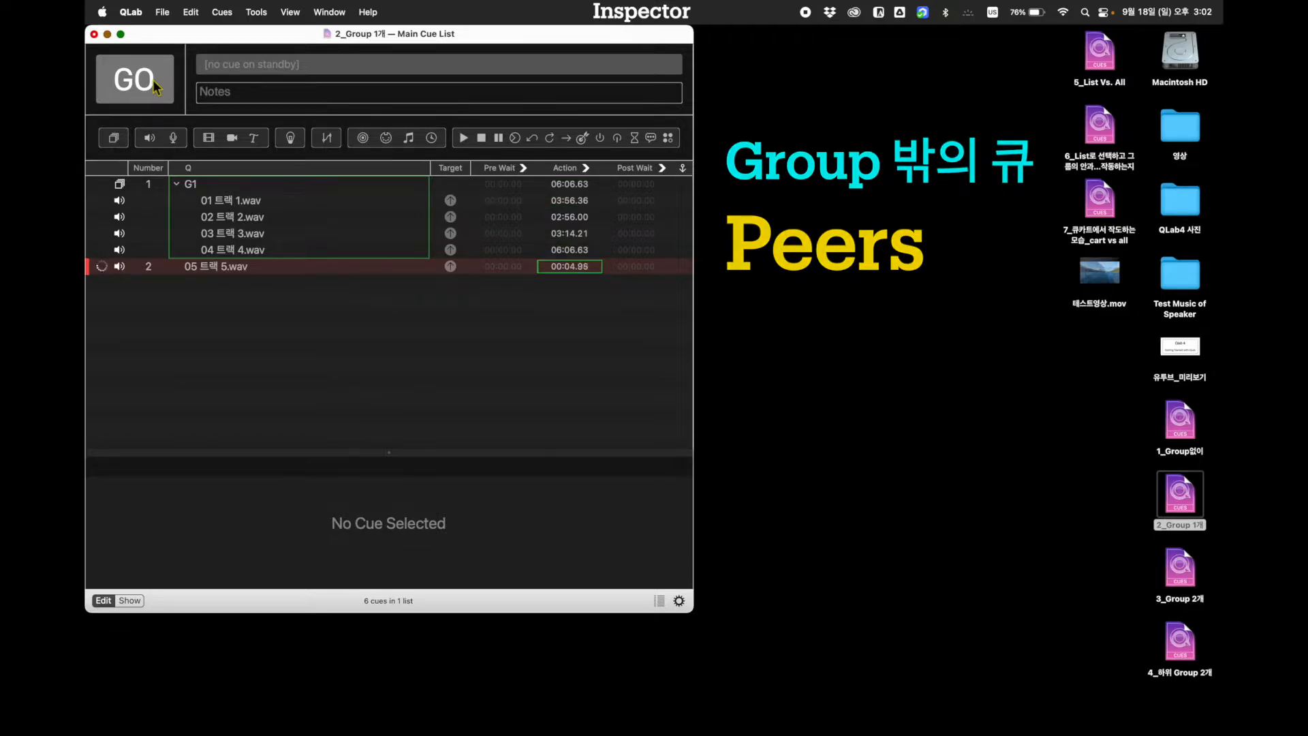
{"action": "key", "text": "Escape"}
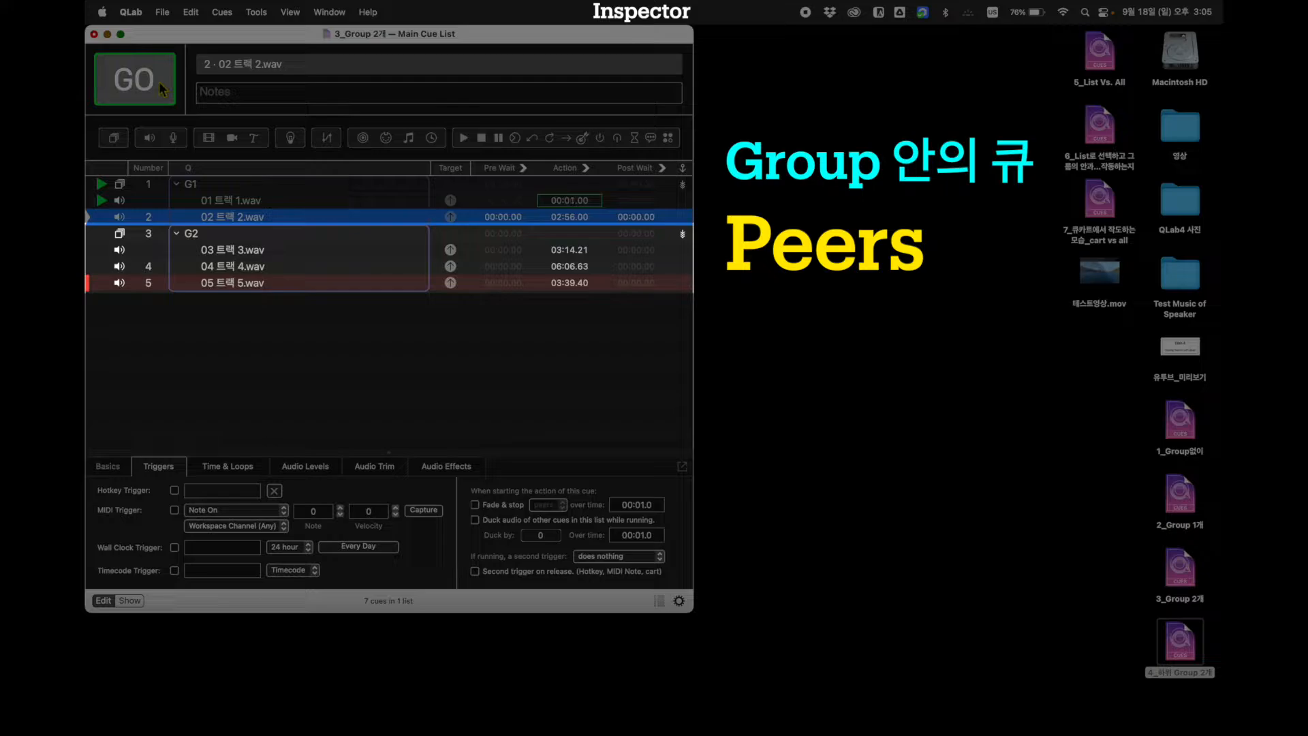
Run the cues of G1 and G2 in order through 05 트랙 5.wav inside G2, and stop all playback
{"action": "left_click", "coordinate": [159, 82]}
{"action": "left_click", "coordinate": [161, 83]}
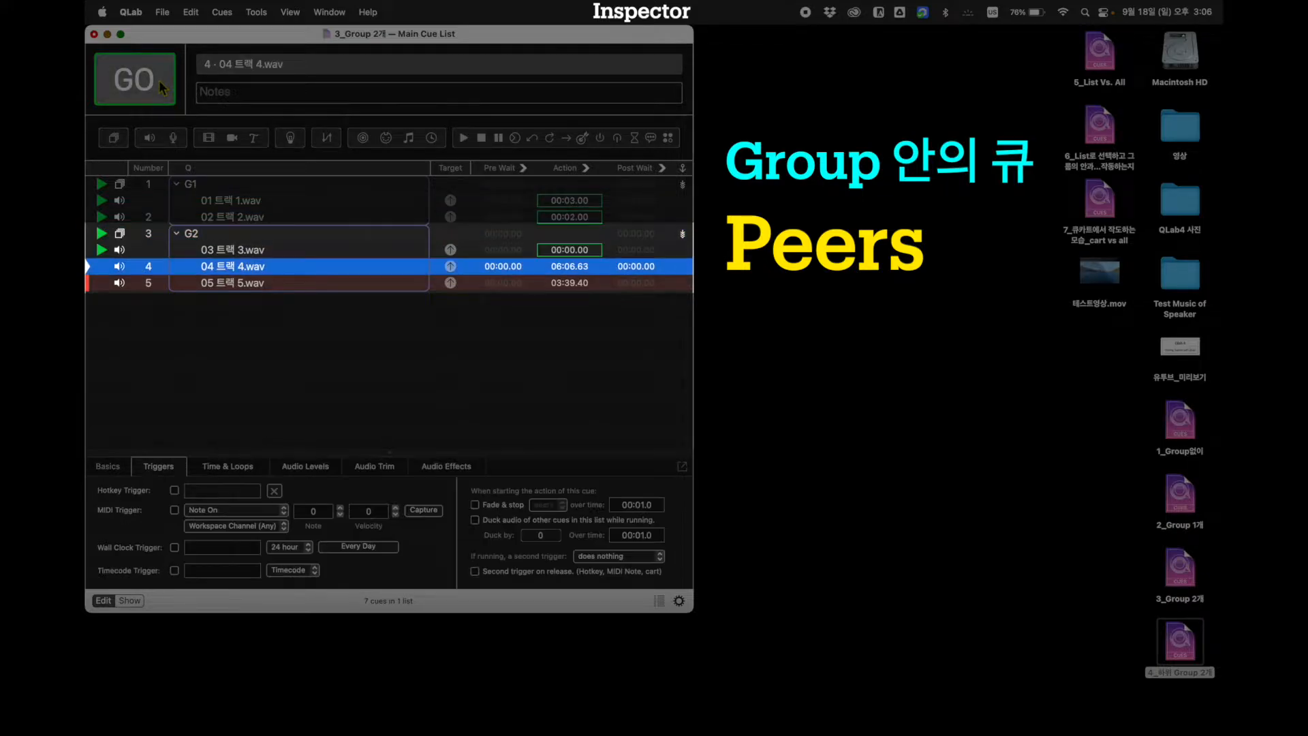
{"action": "left_click", "coordinate": [161, 87]}
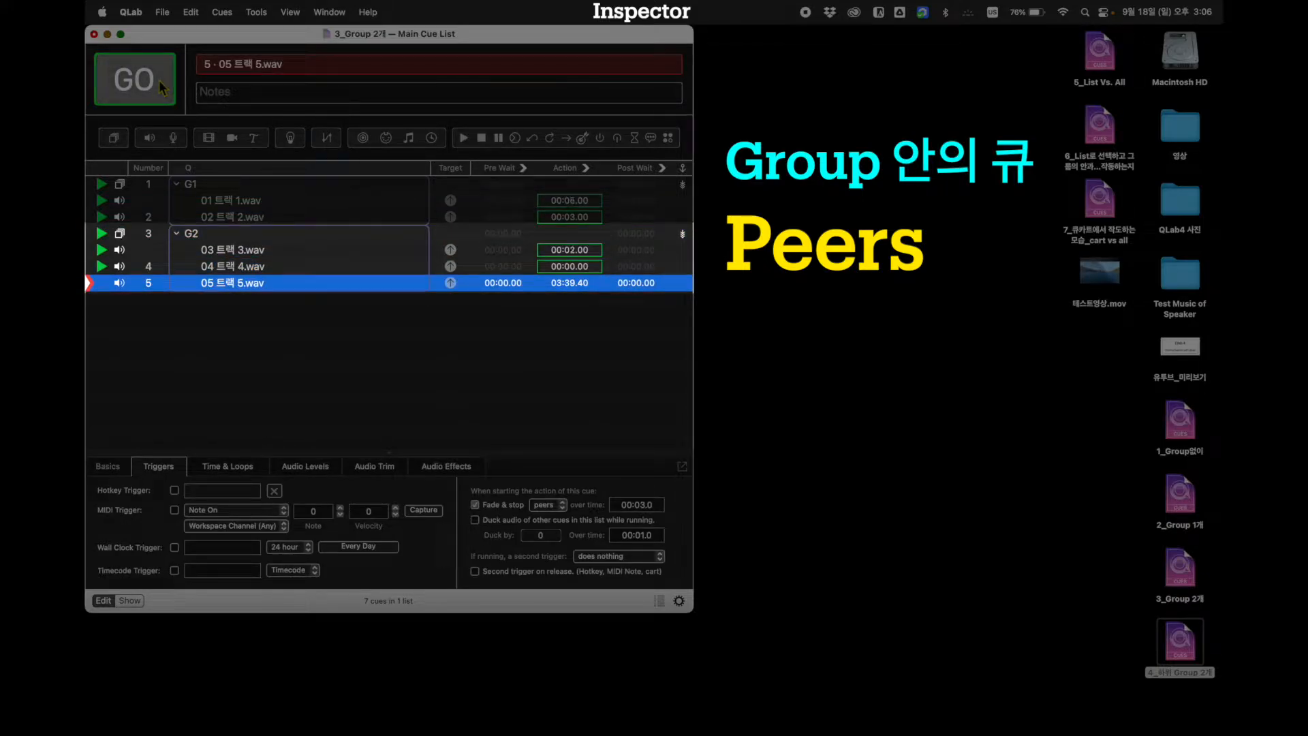
{"action": "left_click", "coordinate": [161, 84]}
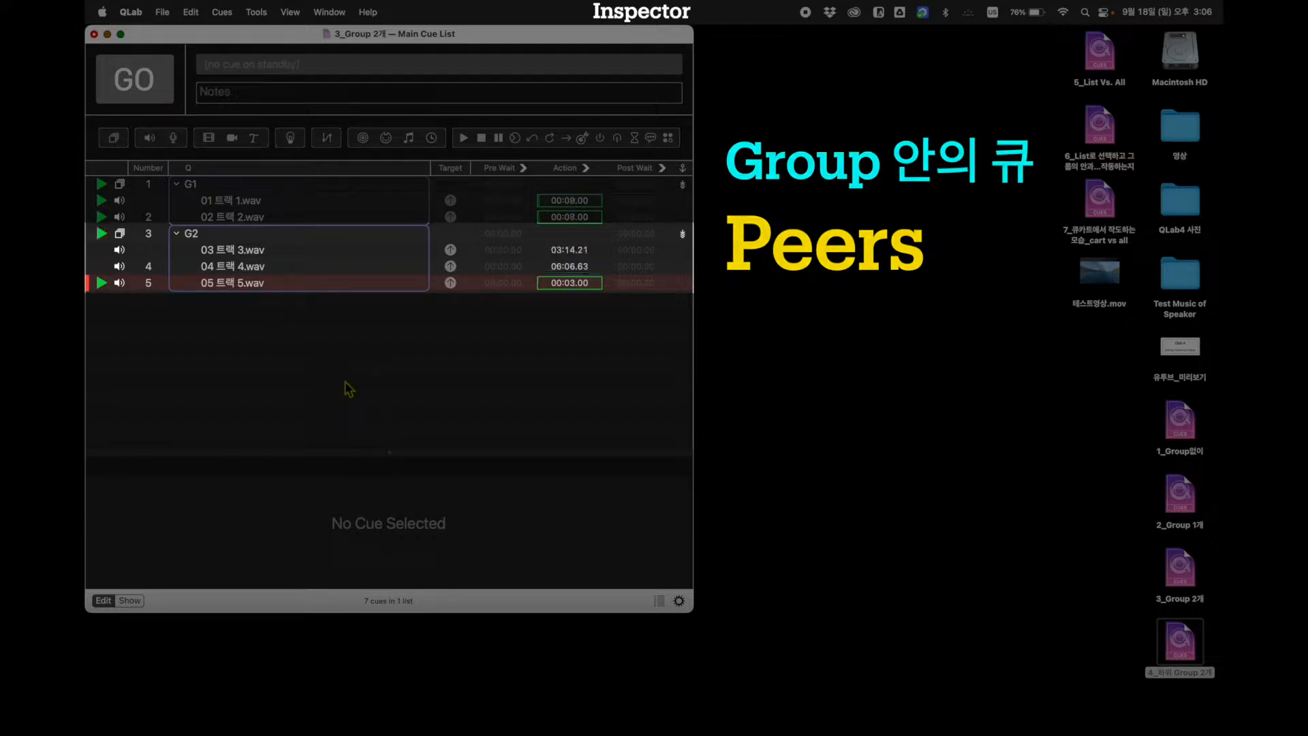
{"action": "key", "text": "Escape"}
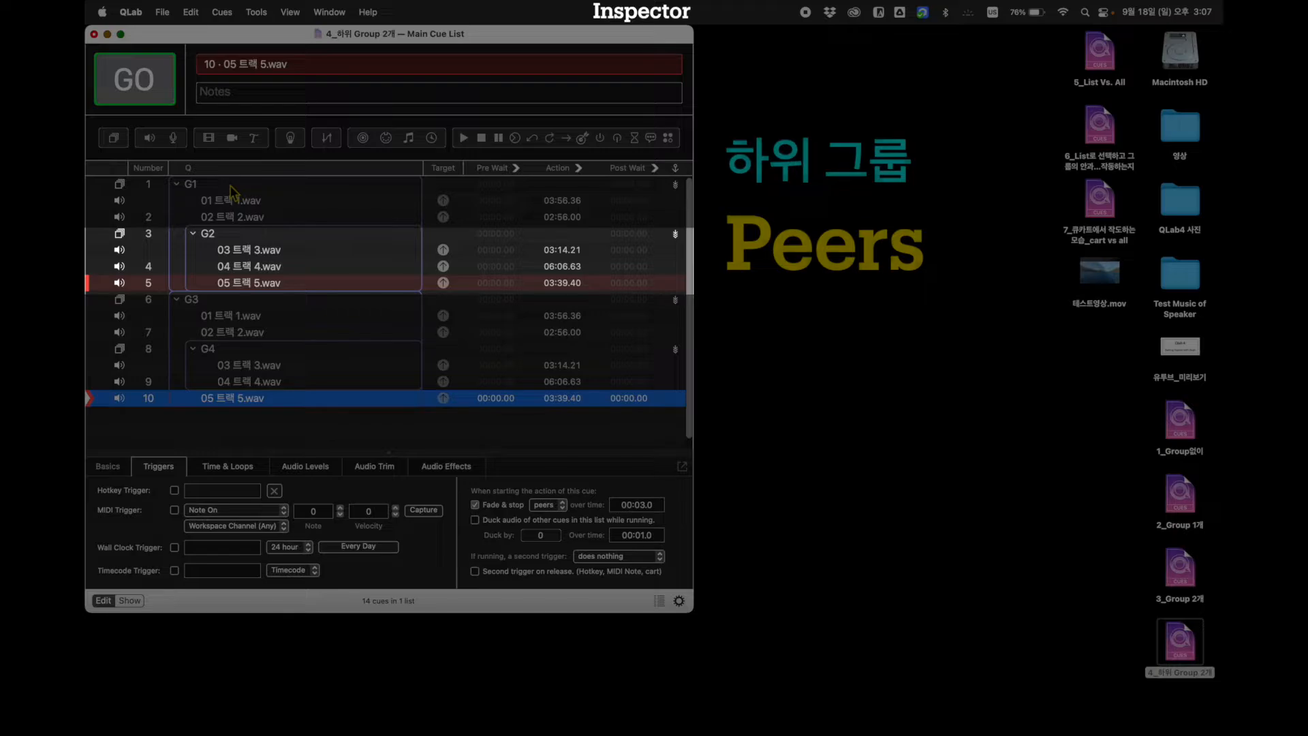
Run G1 from its first cue through 05 트랙 5.wav in the nested group G2, and stop all playback
{"action": "left_click", "coordinate": [223, 184]}
{"action": "left_click", "coordinate": [135, 93]}
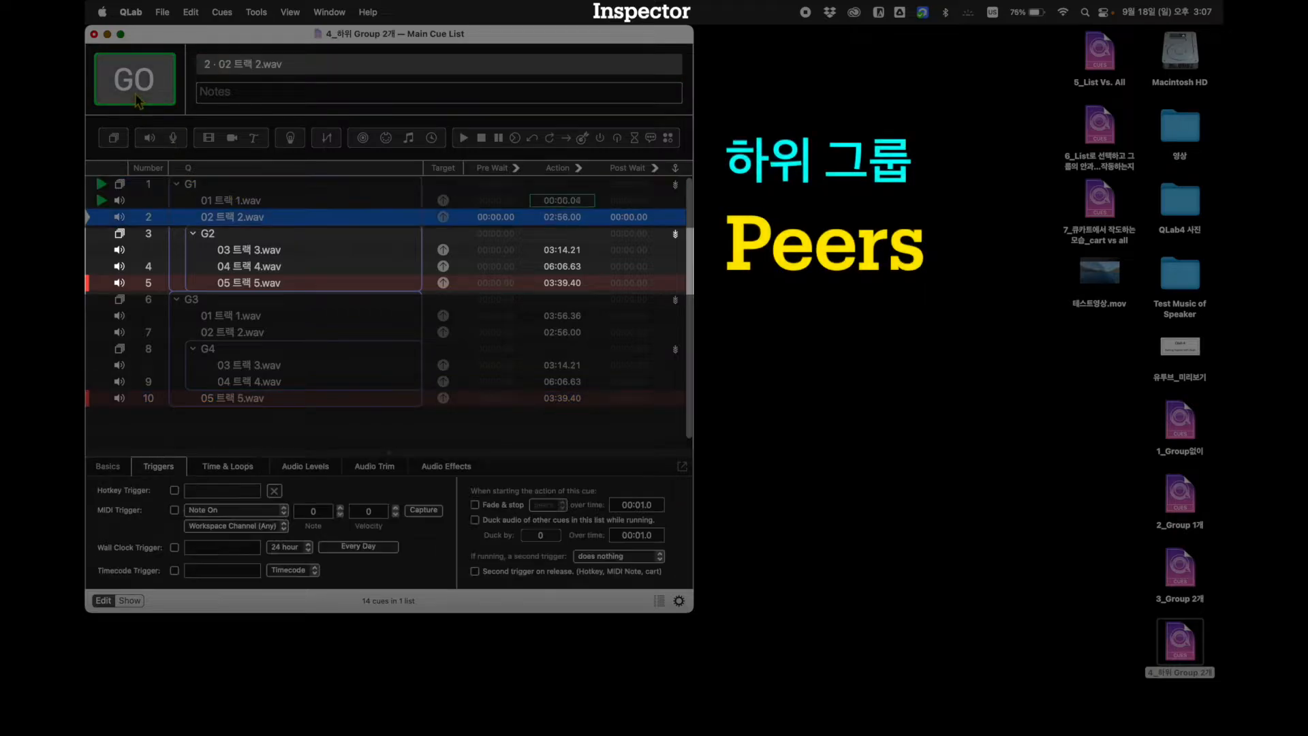
{"action": "left_click", "coordinate": [135, 92]}
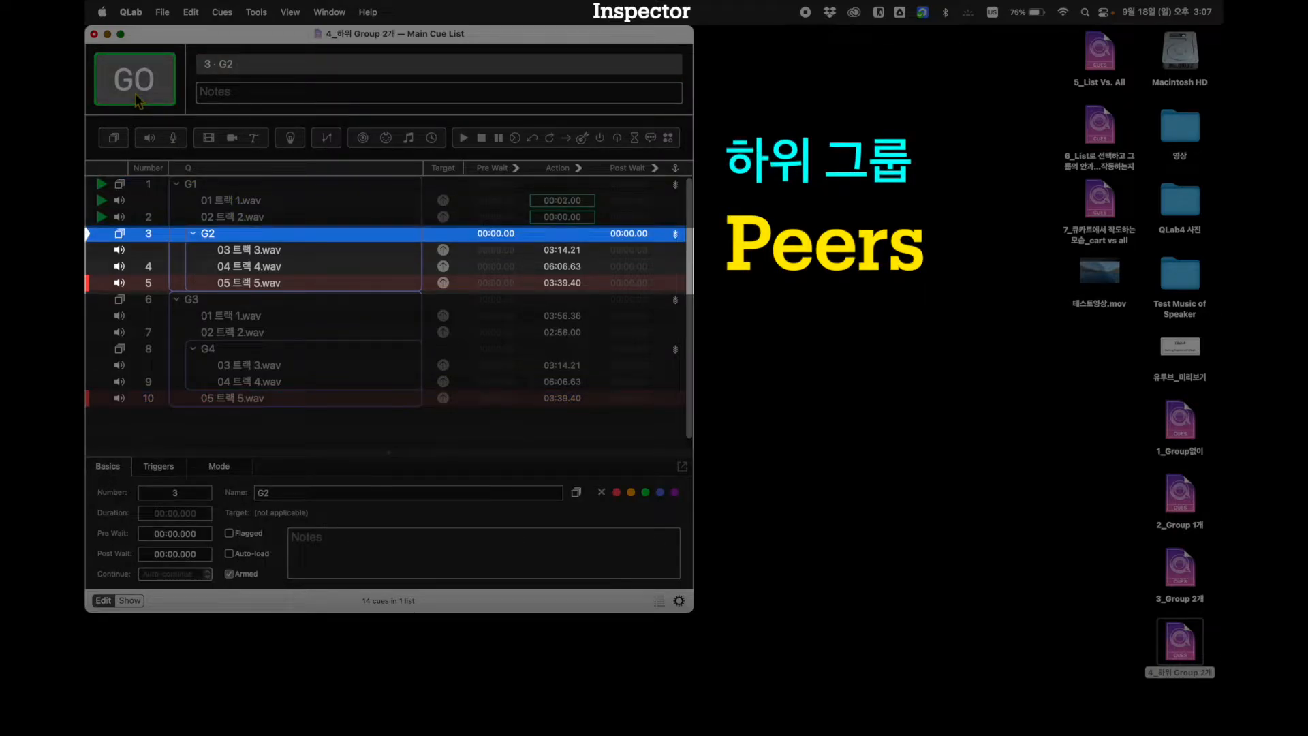
{"action": "left_click", "coordinate": [135, 93]}
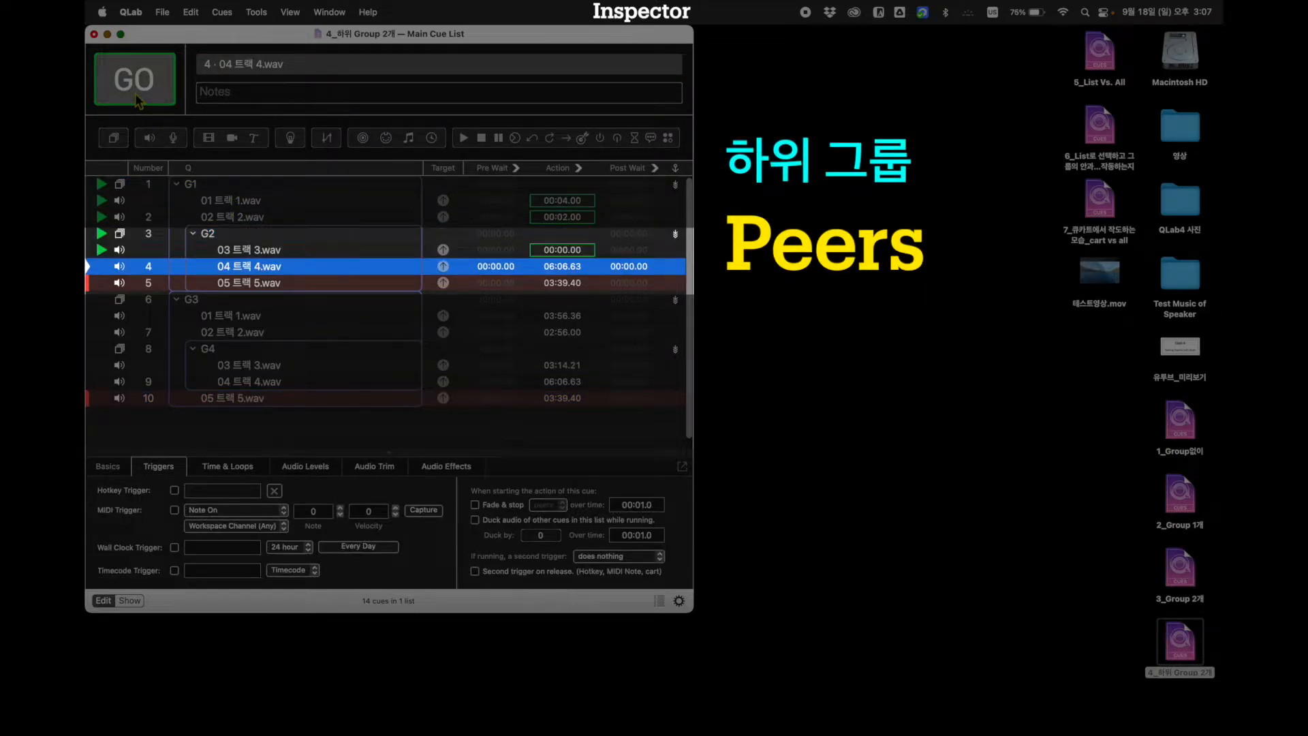
{"action": "left_click", "coordinate": [135, 92]}
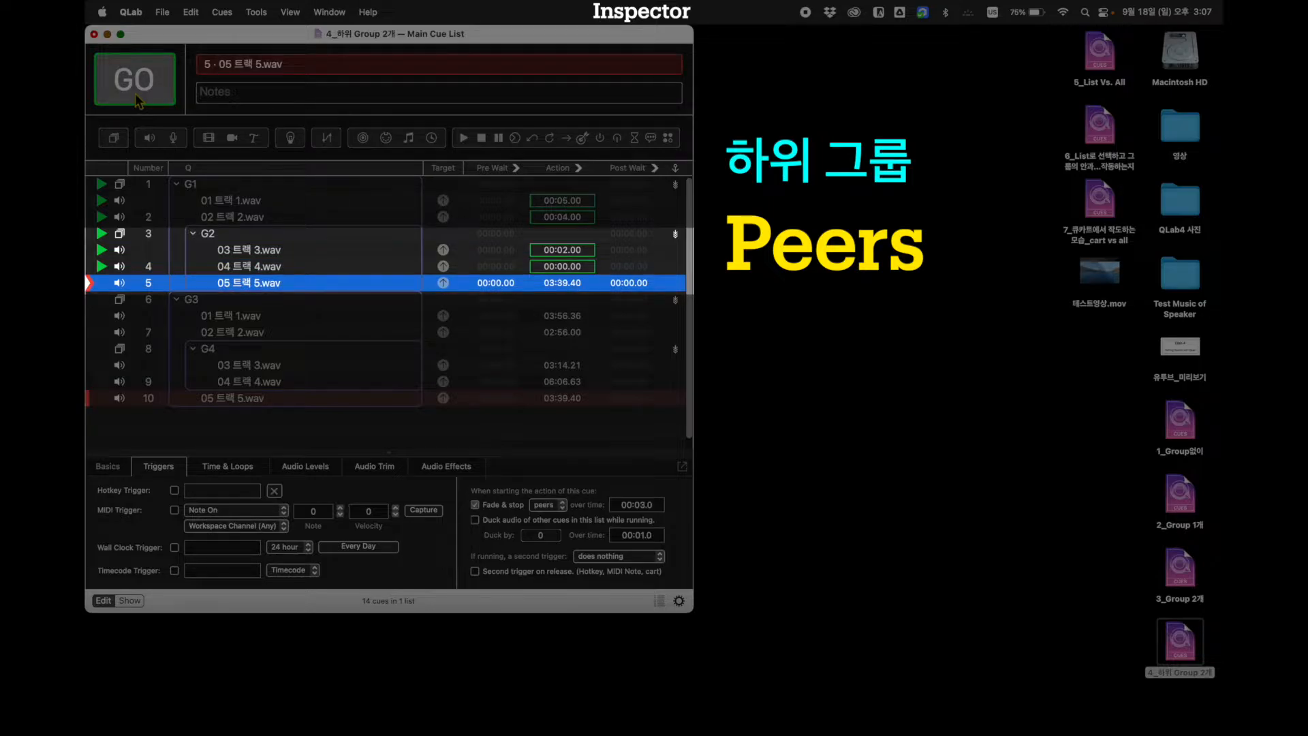
{"action": "left_click", "coordinate": [135, 93]}
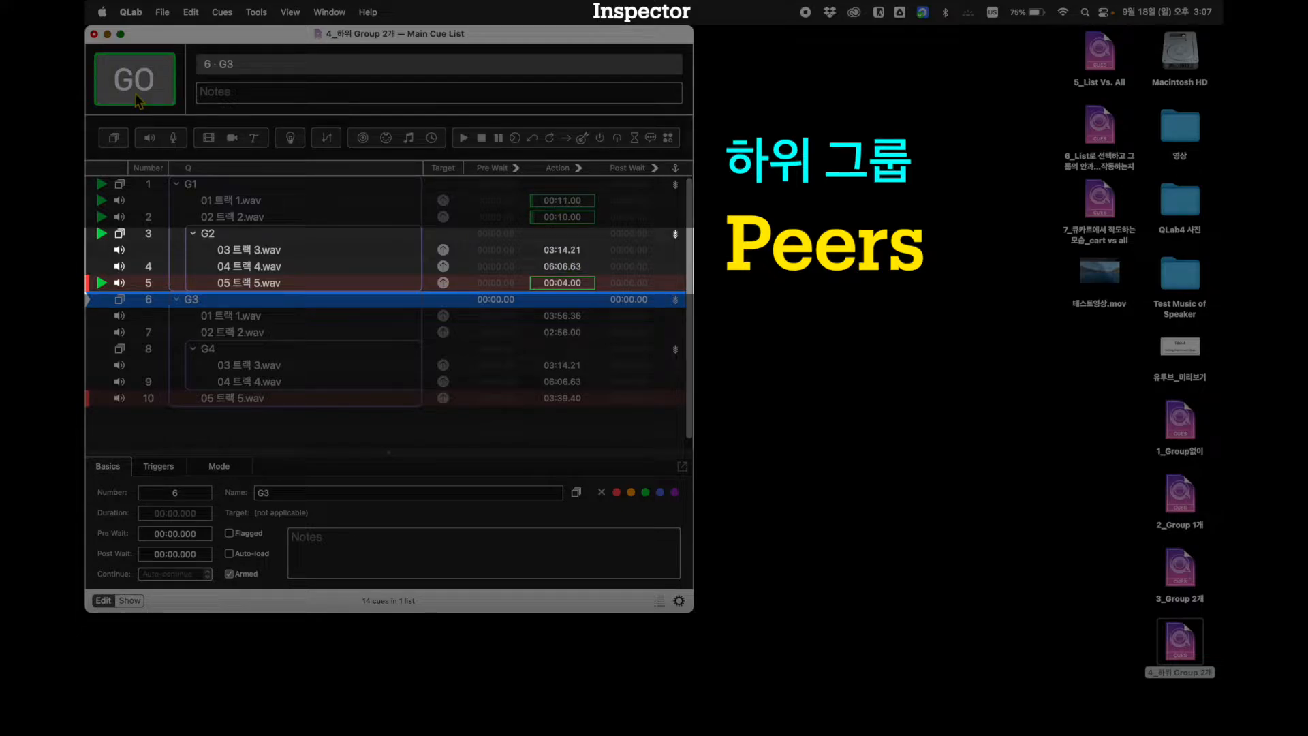
{"action": "key", "text": "Escape"}
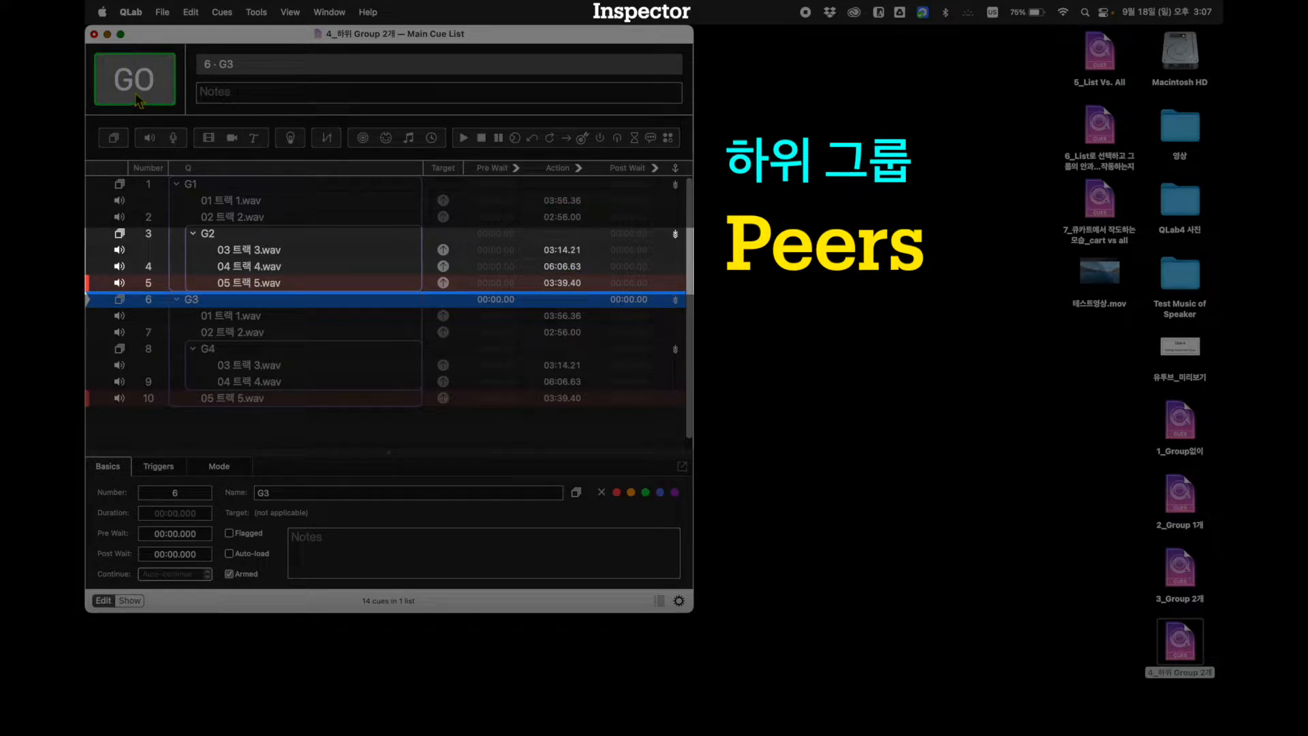
Run G3 and its nested group G4 in order, ending with cue 10, 05 트랙 5.wav
{"action": "left_click", "coordinate": [135, 92]}
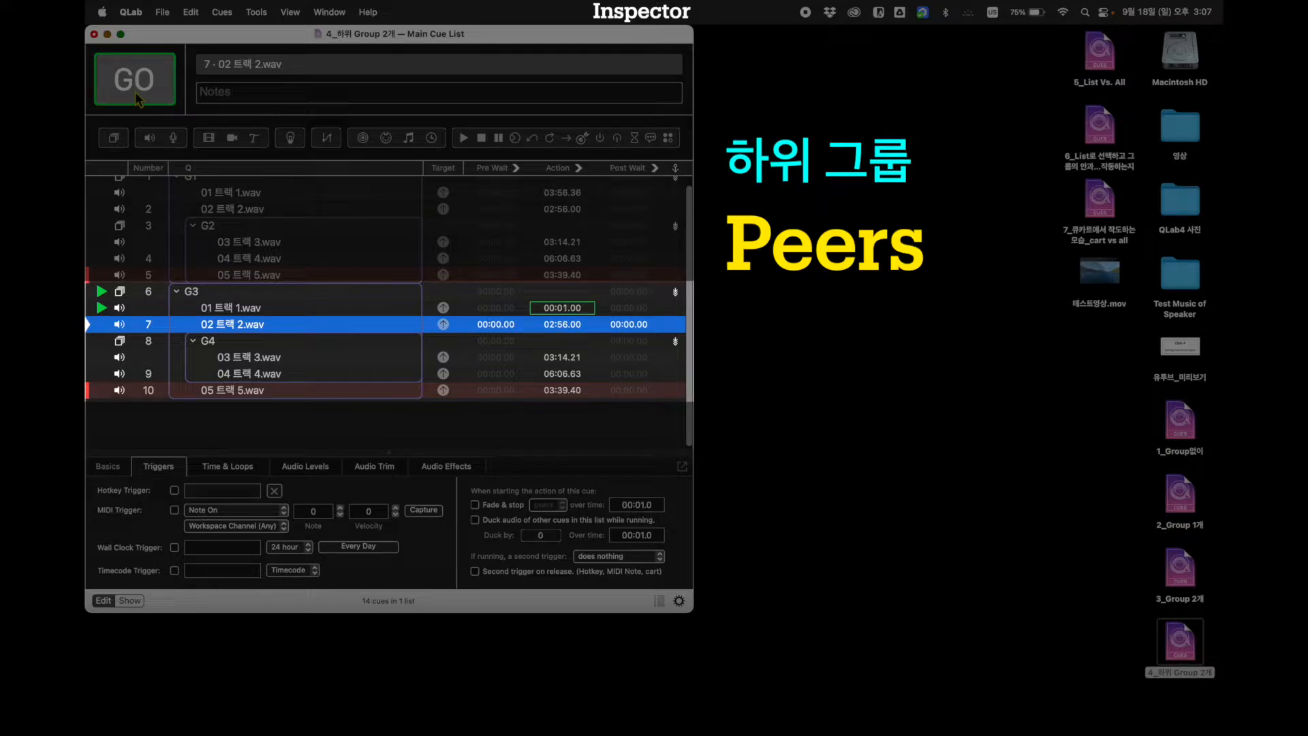
{"action": "left_click", "coordinate": [135, 91]}
{"action": "left_click", "coordinate": [134, 92]}
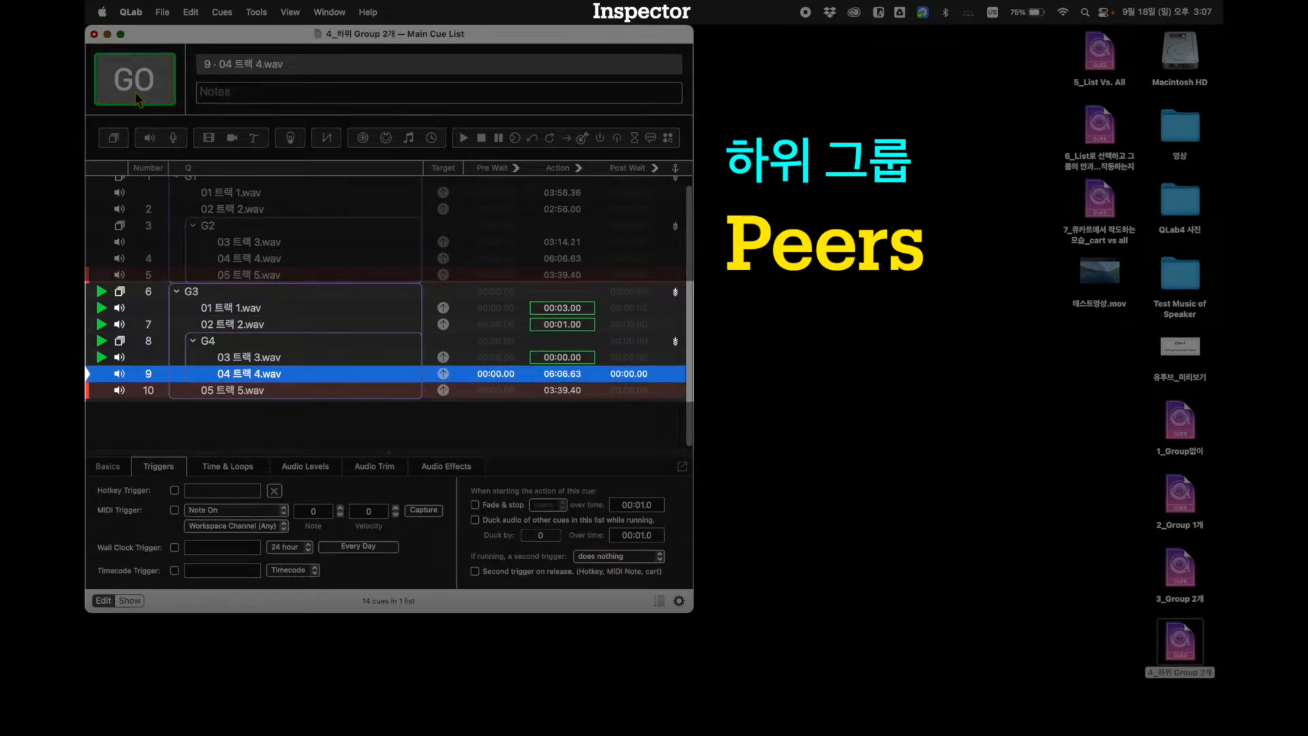
{"action": "left_click", "coordinate": [135, 92]}
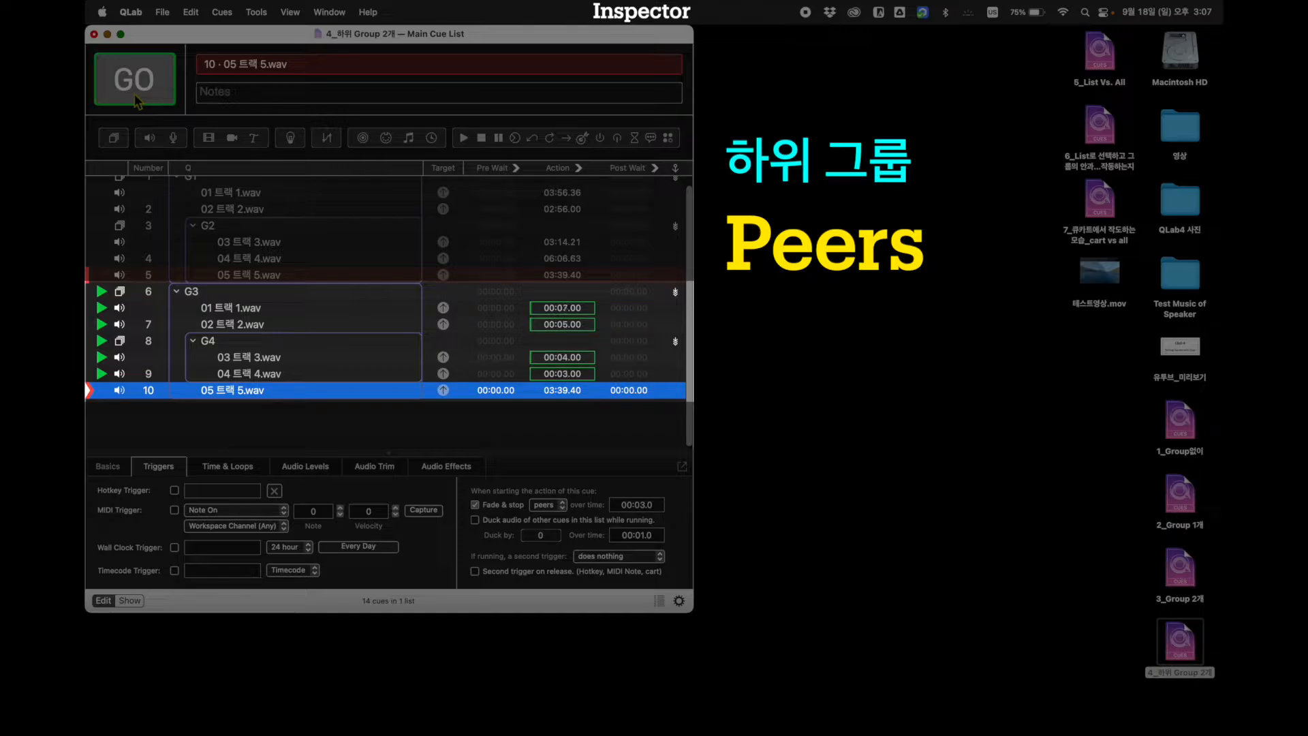
{"action": "left_click", "coordinate": [135, 96]}
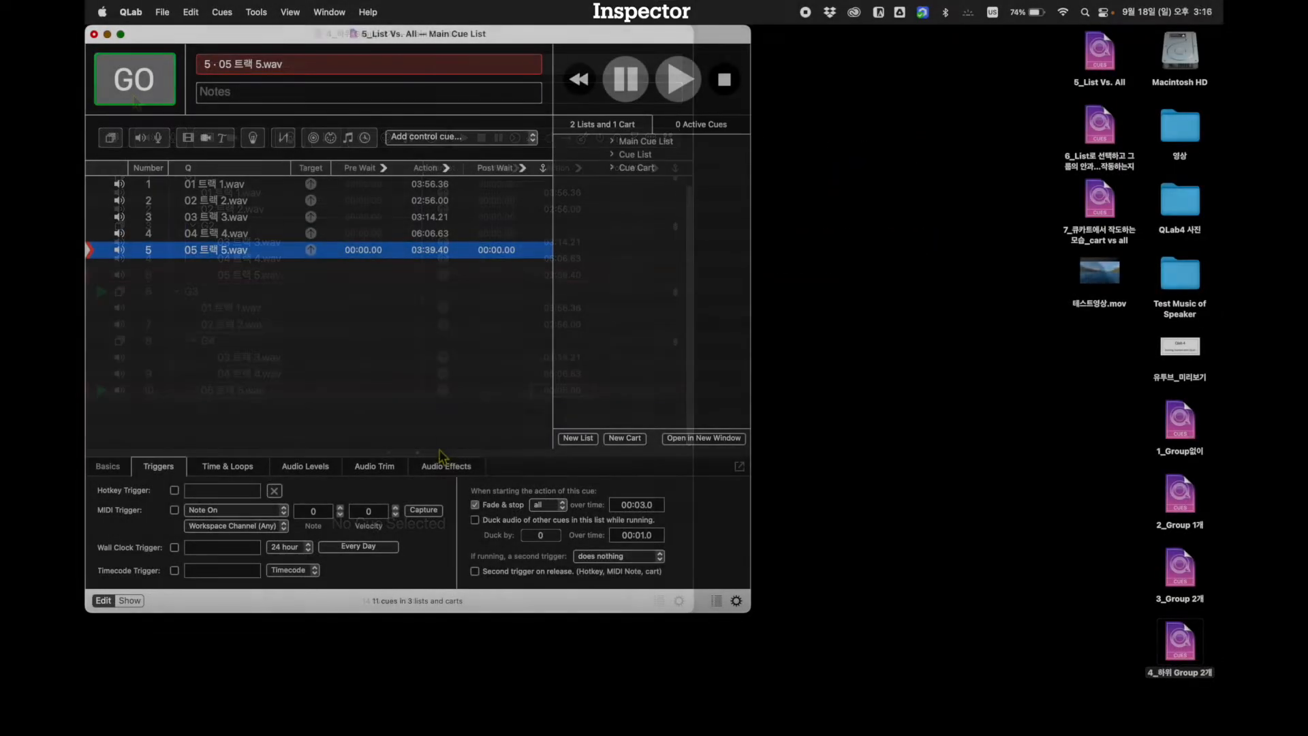
Set the Fade & stop scope of 05 트랙 5.wav to list and deselect the cue
{"action": "left_click", "coordinate": [550, 505]}
{"action": "left_click", "coordinate": [543, 492]}
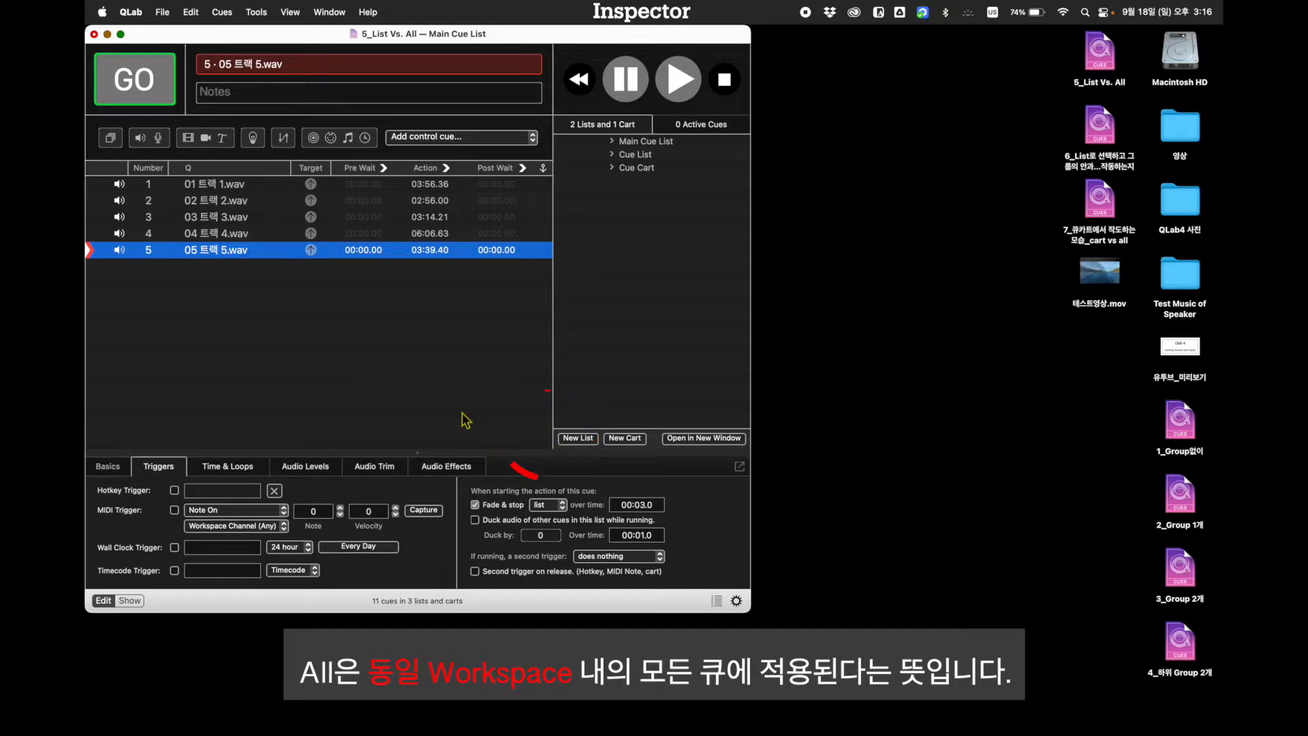
{"action": "left_click", "coordinate": [467, 417]}
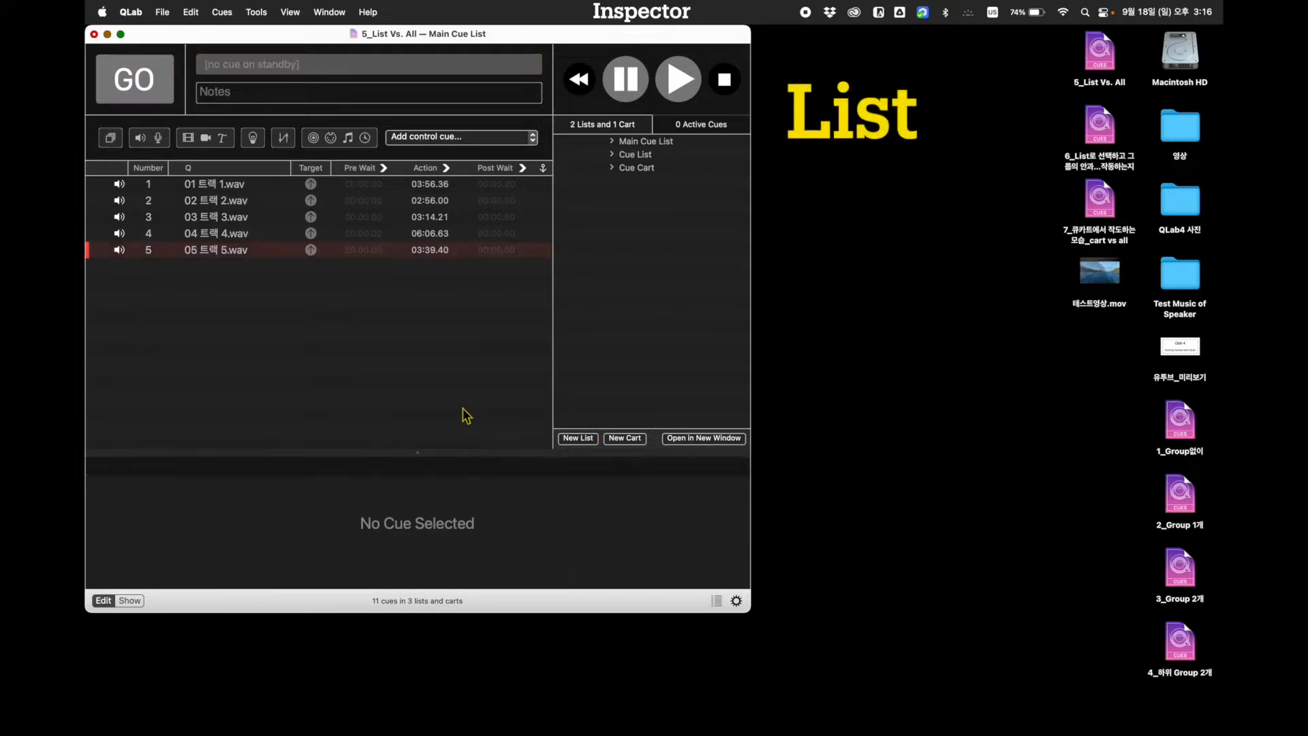
Start cues 1 to 4 in the Main Cue List and cues 6 and 7 in the Cue List
{"action": "left_click", "coordinate": [244, 188]}
{"action": "left_click", "coordinate": [160, 94]}
{"action": "left_click", "coordinate": [161, 94]}
{"action": "left_click", "coordinate": [161, 94]}
{"action": "left_click", "coordinate": [161, 94]}
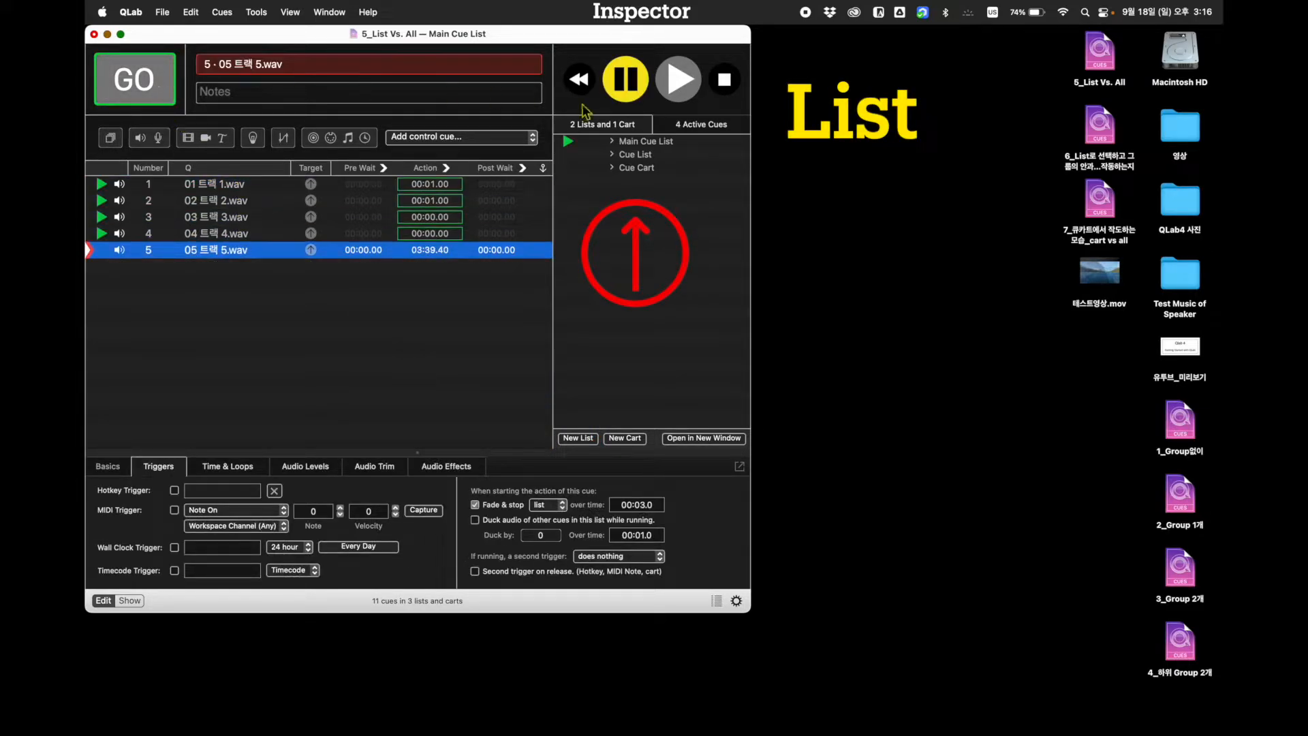
{"action": "left_click", "coordinate": [635, 154]}
{"action": "left_click", "coordinate": [243, 185]}
{"action": "left_click", "coordinate": [154, 84]}
{"action": "left_click", "coordinate": [154, 84]}
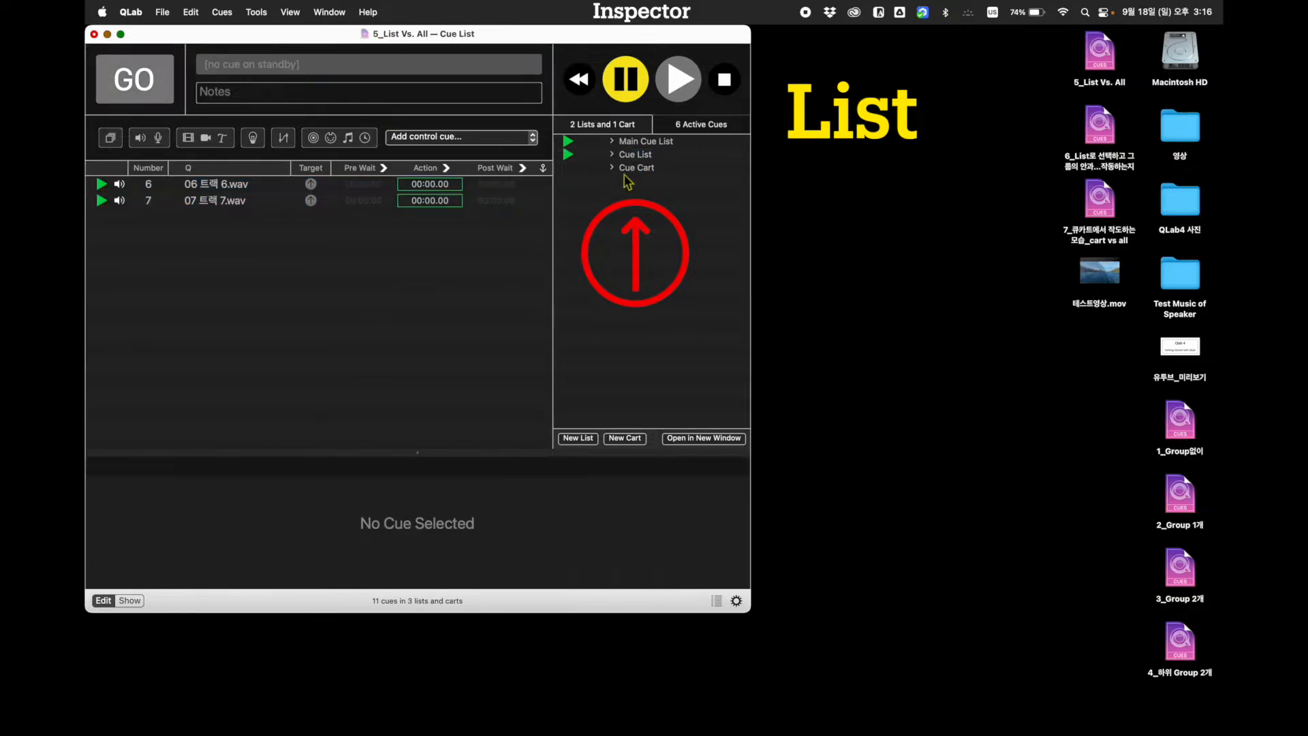
Start 11 트랙 11.wav and 13 트랙 13.wav in the Cue Cart
{"action": "left_click", "coordinate": [636, 167]}
{"action": "left_click", "coordinate": [280, 212]}
{"action": "left_click", "coordinate": [301, 182]}
{"action": "left_click", "coordinate": [300, 323]}
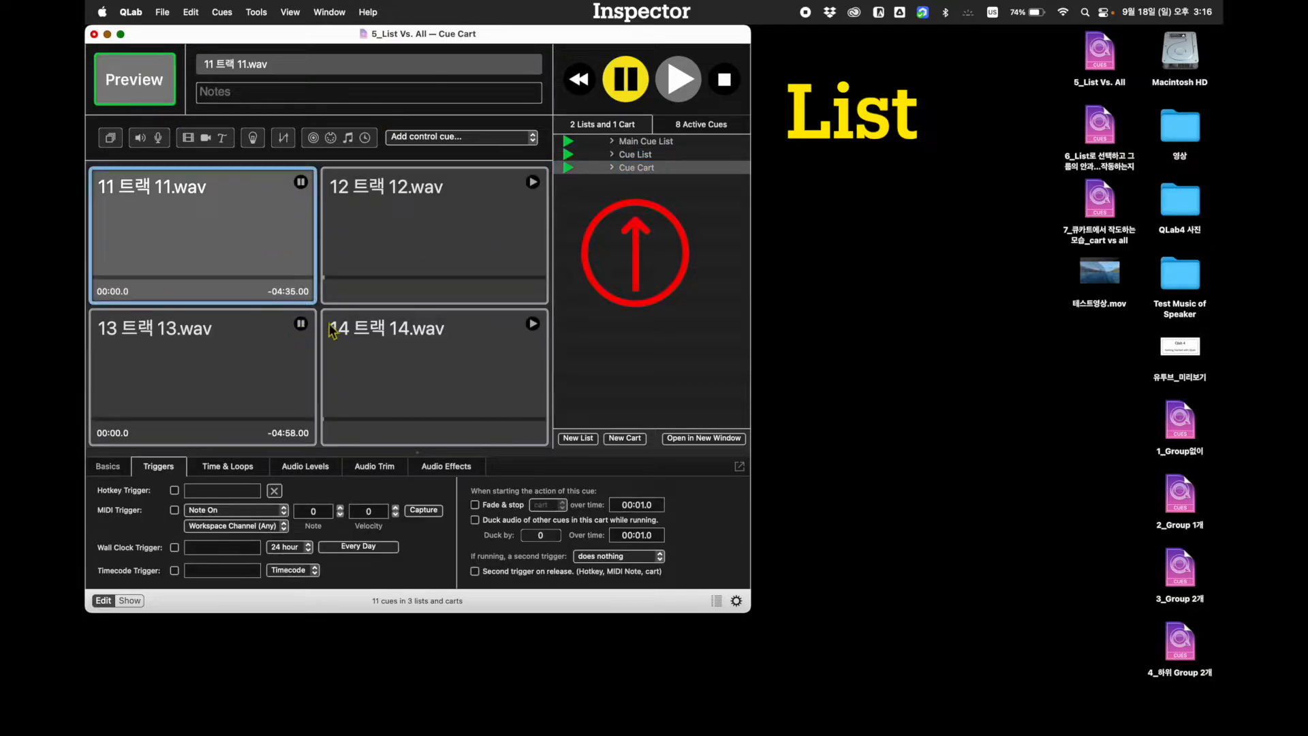
Return to the Main Cue List and fire cue 5, 05 트랙 5.wav
{"action": "left_click", "coordinate": [630, 141]}
{"action": "left_click", "coordinate": [229, 252]}
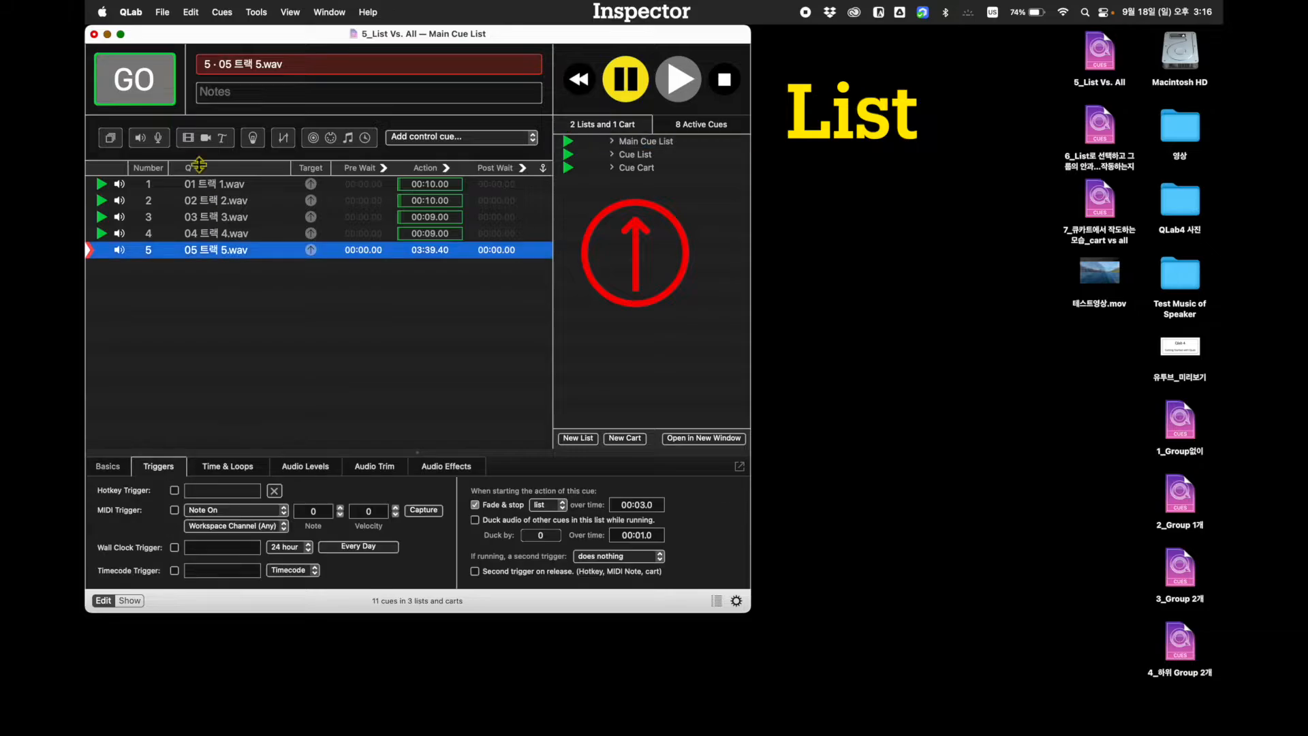
{"action": "left_click", "coordinate": [145, 93]}
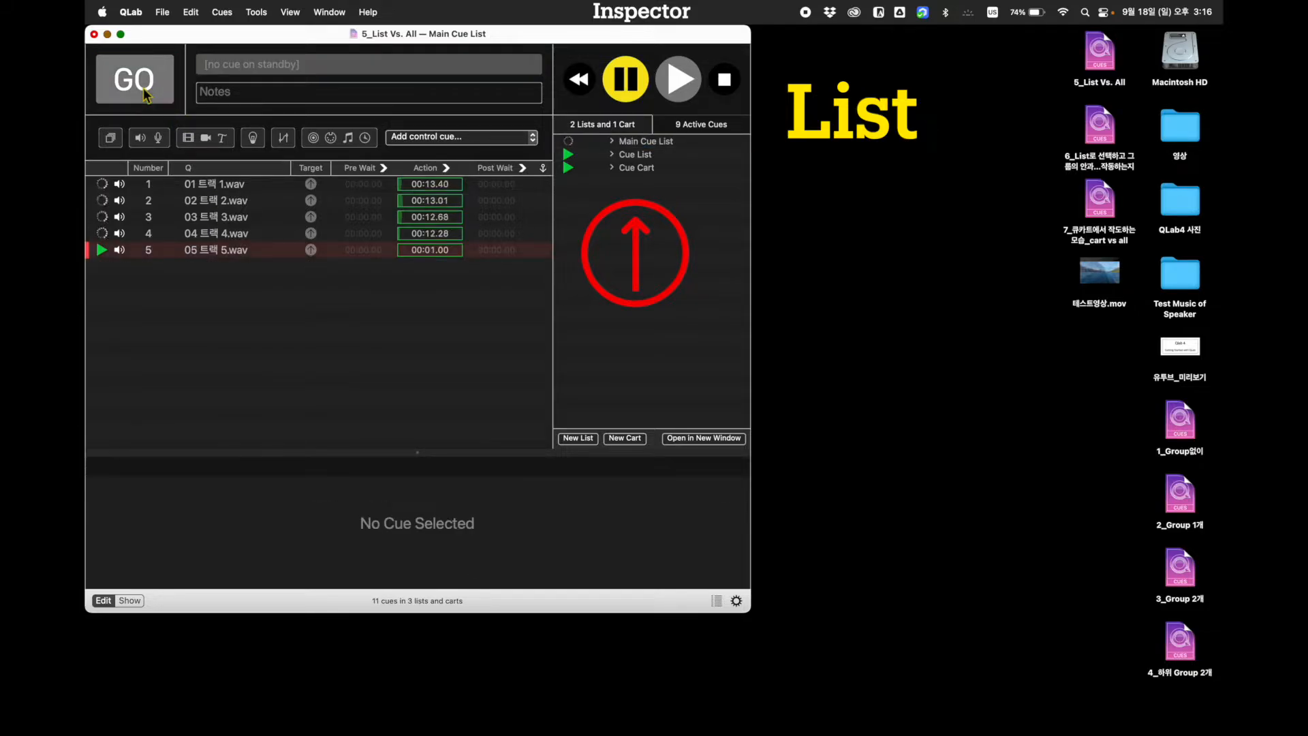
Check which cues are still playing in the Cue List and Cue Cart, and stop all playback
{"action": "left_click", "coordinate": [651, 157]}
{"action": "left_click", "coordinate": [647, 169]}
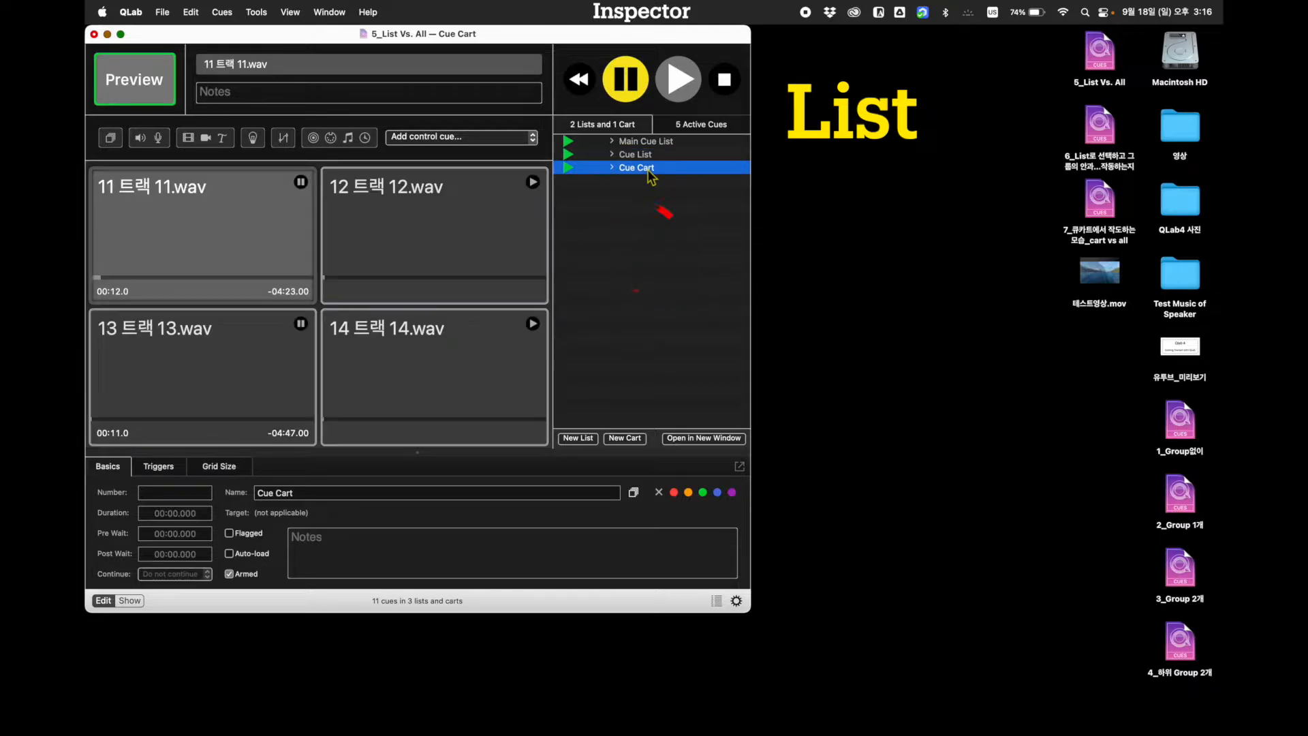
{"action": "key", "text": "Escape"}
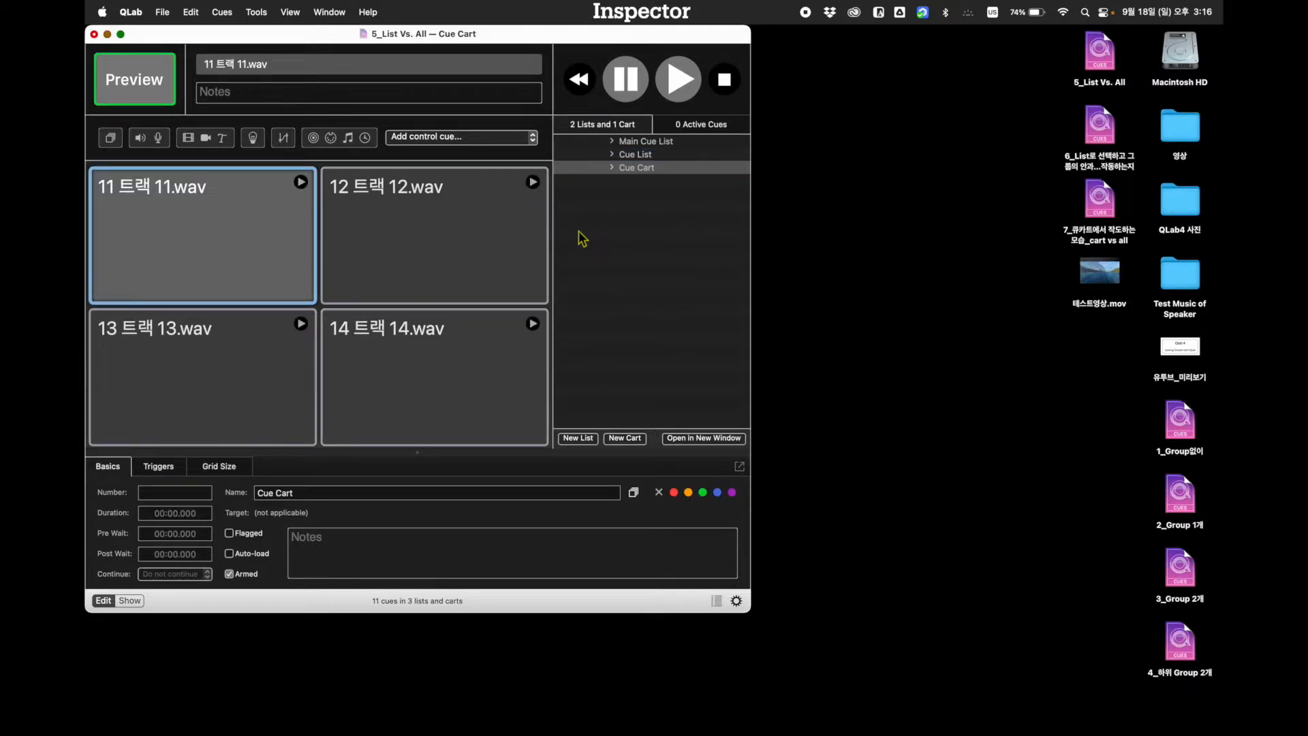
Set the Fade & stop scope of cue 5, 05 트랙 5.wav, in the Main Cue List to all
{"action": "left_click", "coordinate": [648, 143]}
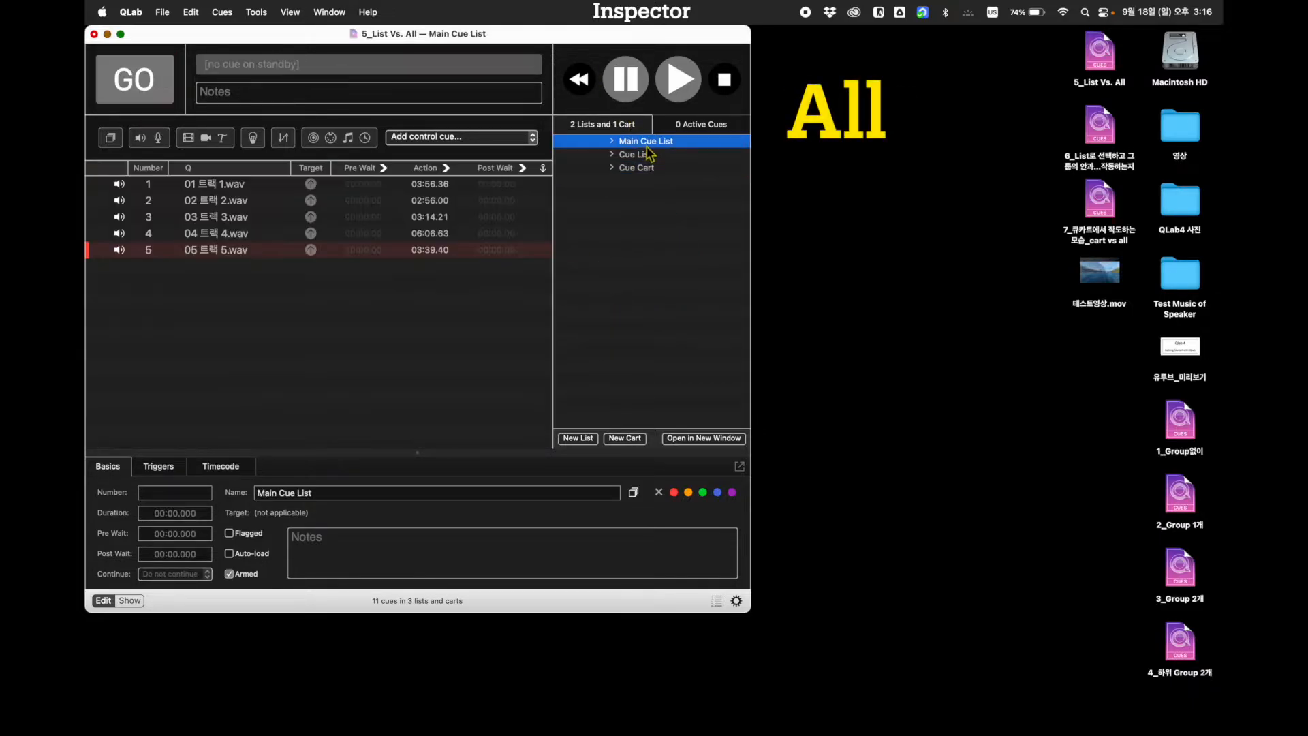
{"action": "left_click", "coordinate": [208, 255]}
{"action": "left_click", "coordinate": [556, 505]}
{"action": "left_click", "coordinate": [547, 522]}
{"action": "left_click", "coordinate": [376, 335]}
Start cues 1 to 4 in the Main Cue List and the two audio cues in the Cue List
{"action": "left_click", "coordinate": [233, 185]}
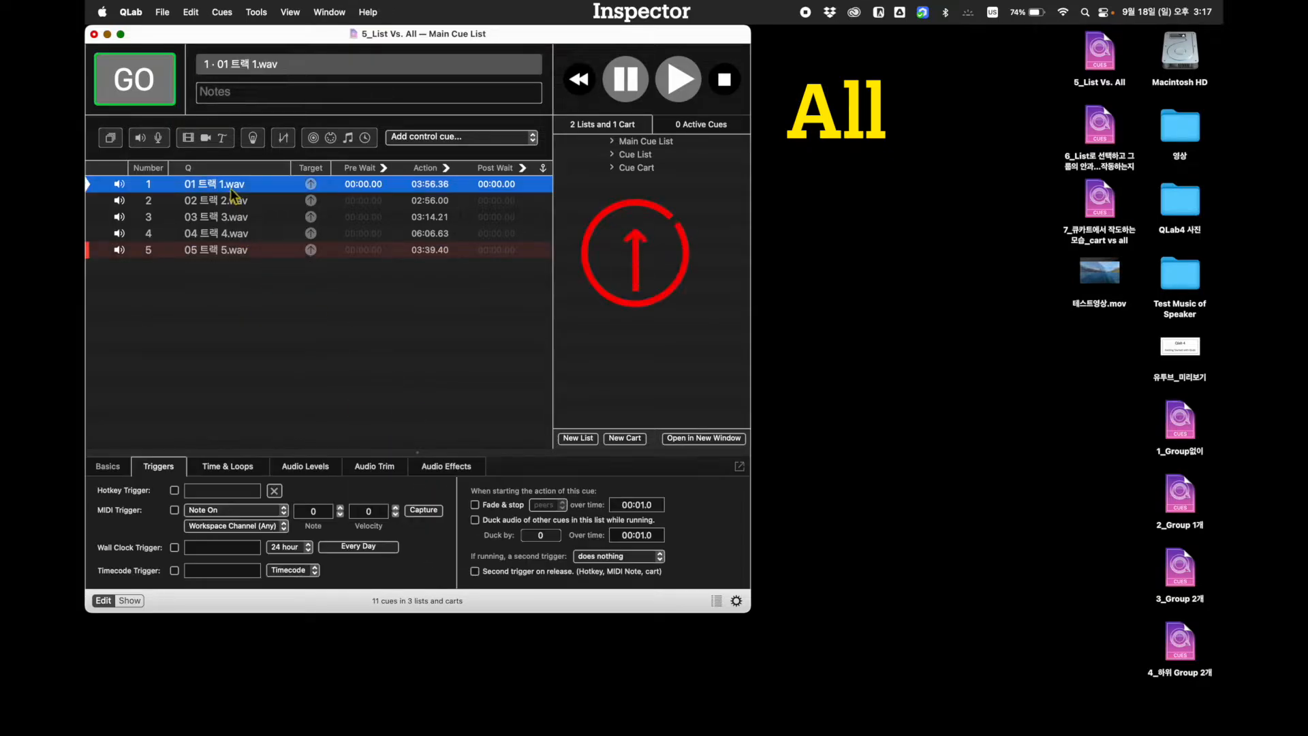
{"action": "left_click", "coordinate": [164, 101]}
{"action": "left_click", "coordinate": [164, 101]}
{"action": "left_click", "coordinate": [165, 101]}
{"action": "left_click", "coordinate": [164, 100]}
{"action": "left_click", "coordinate": [164, 101]}
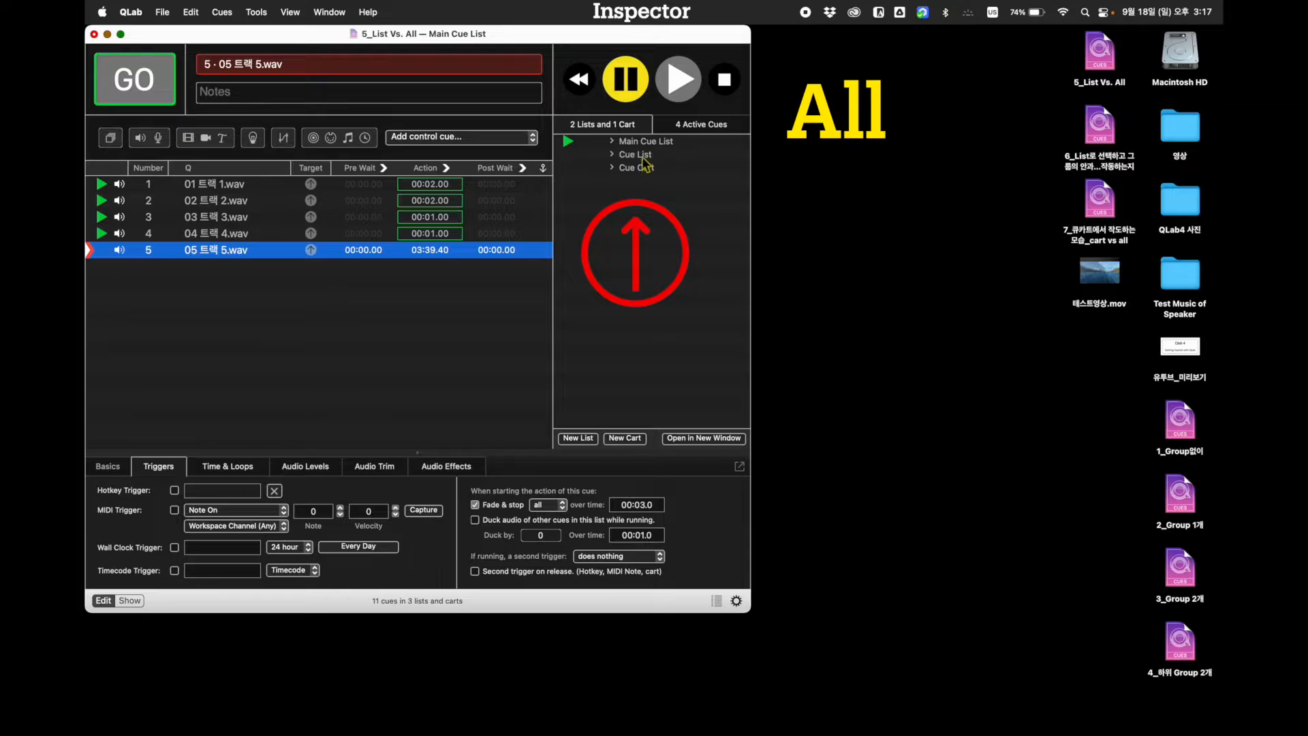
{"action": "left_click", "coordinate": [165, 99]}
{"action": "left_click", "coordinate": [164, 95]}
Start 12 트랙 12.wav and 14 트랙 14.wav in the Cue Cart
{"action": "left_click", "coordinate": [646, 170]}
{"action": "left_click", "coordinate": [533, 183]}
{"action": "left_click", "coordinate": [534, 324]}
Fire cue 5, 05 트랙 5.wav, from the Main Cue List and check the Cue Cart for cues still playing
{"action": "left_click", "coordinate": [641, 144]}
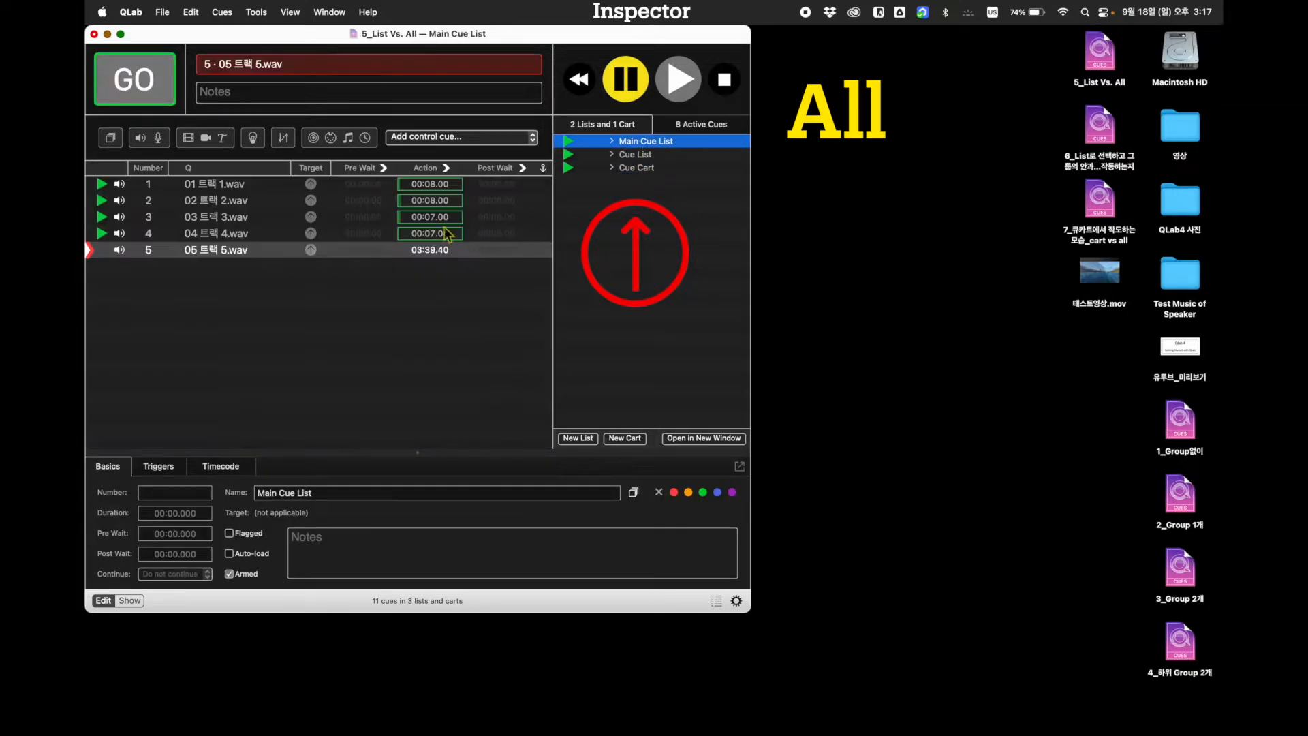
{"action": "left_click", "coordinate": [255, 254]}
{"action": "left_click", "coordinate": [164, 95]}
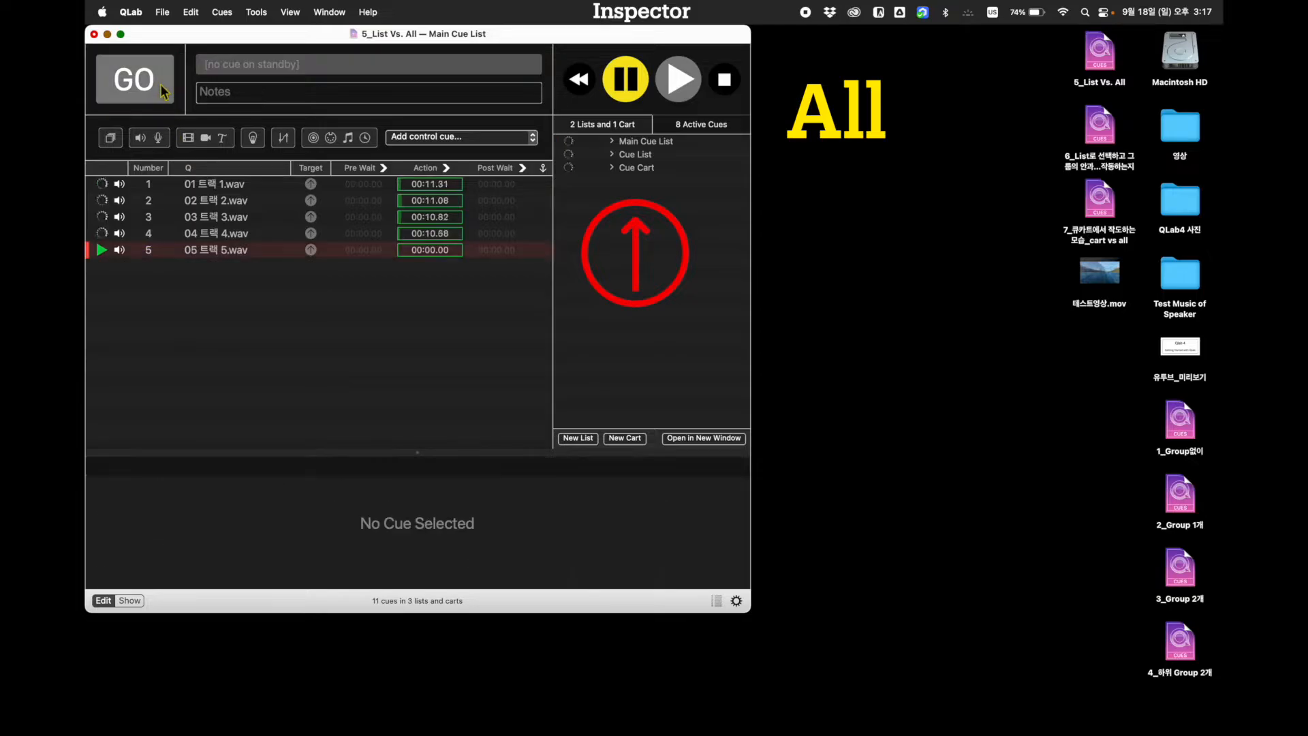
{"action": "left_click", "coordinate": [647, 170]}
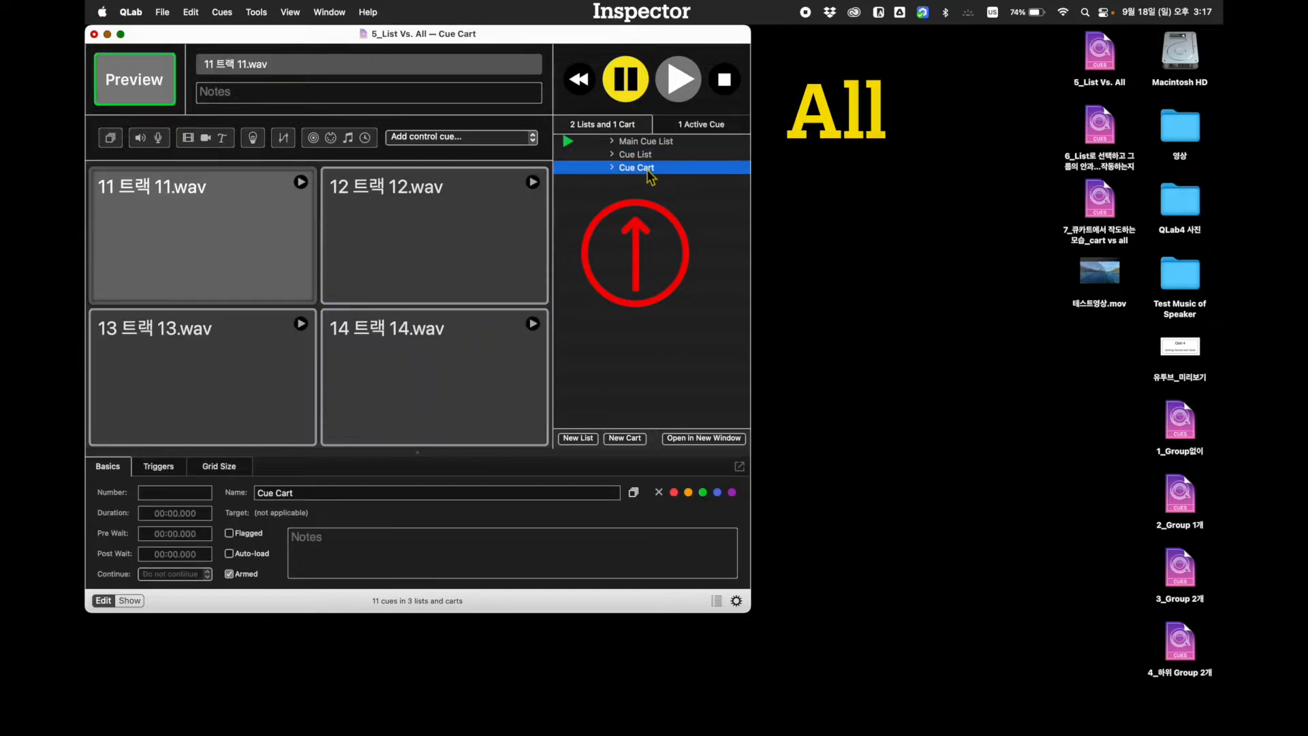
{"action": "left_click", "coordinate": [646, 143]}
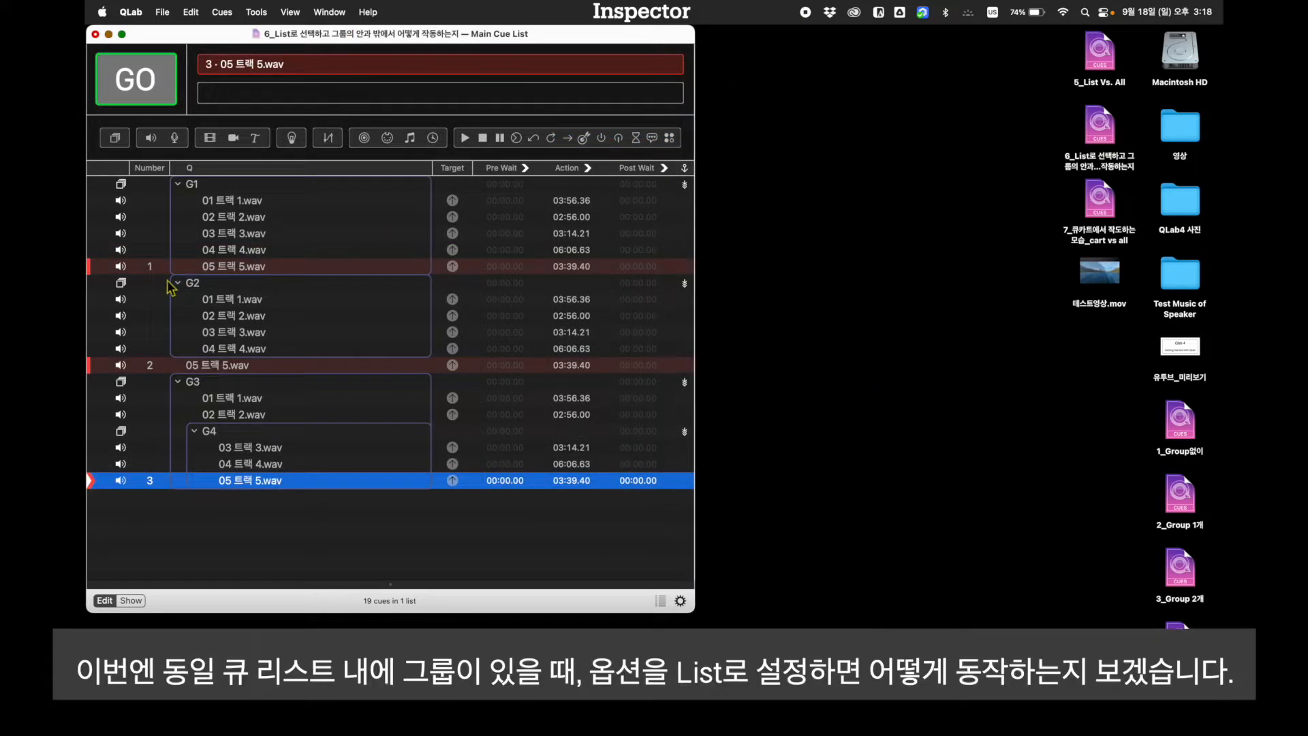
Inspect the Fade & stop trigger settings of cues 1, 2 and 3 in the workspace with groups G1 to G4
{"action": "left_click", "coordinate": [216, 267]}
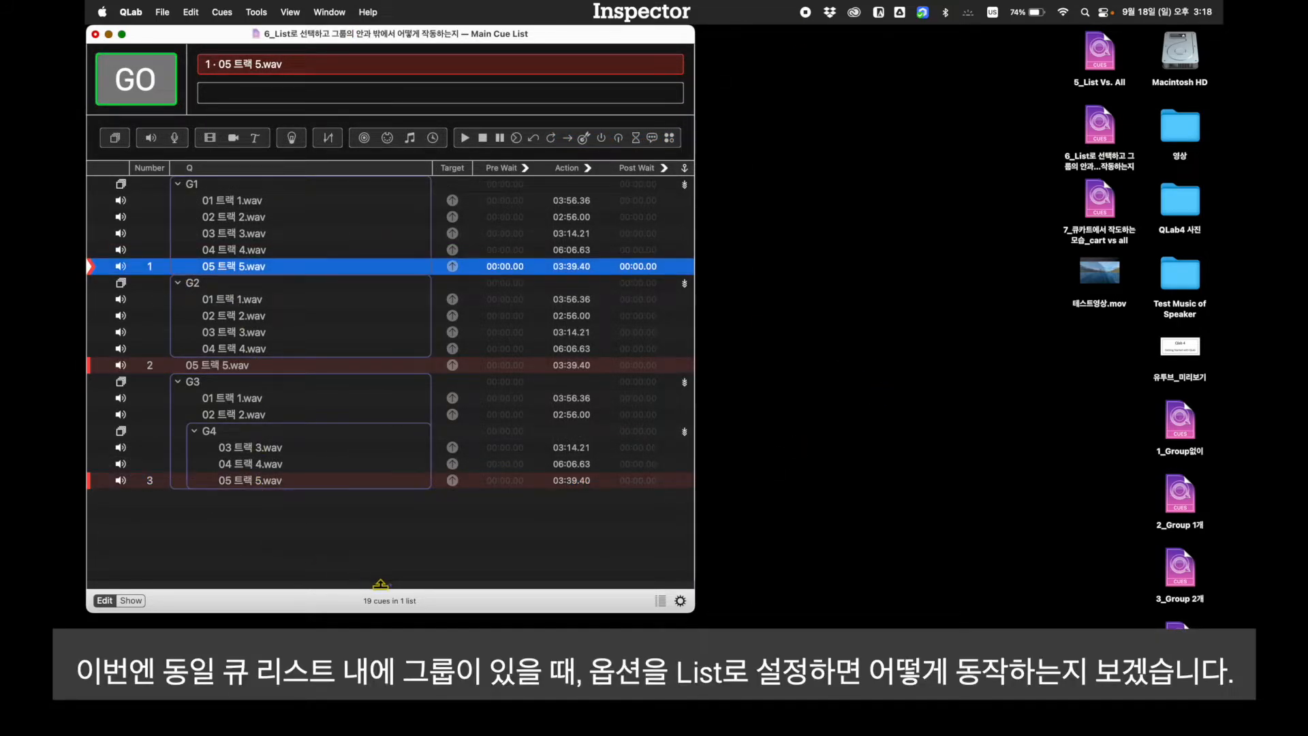
{"action": "left_click_drag", "start_coordinate": [385, 588], "coordinate": [392, 517]}
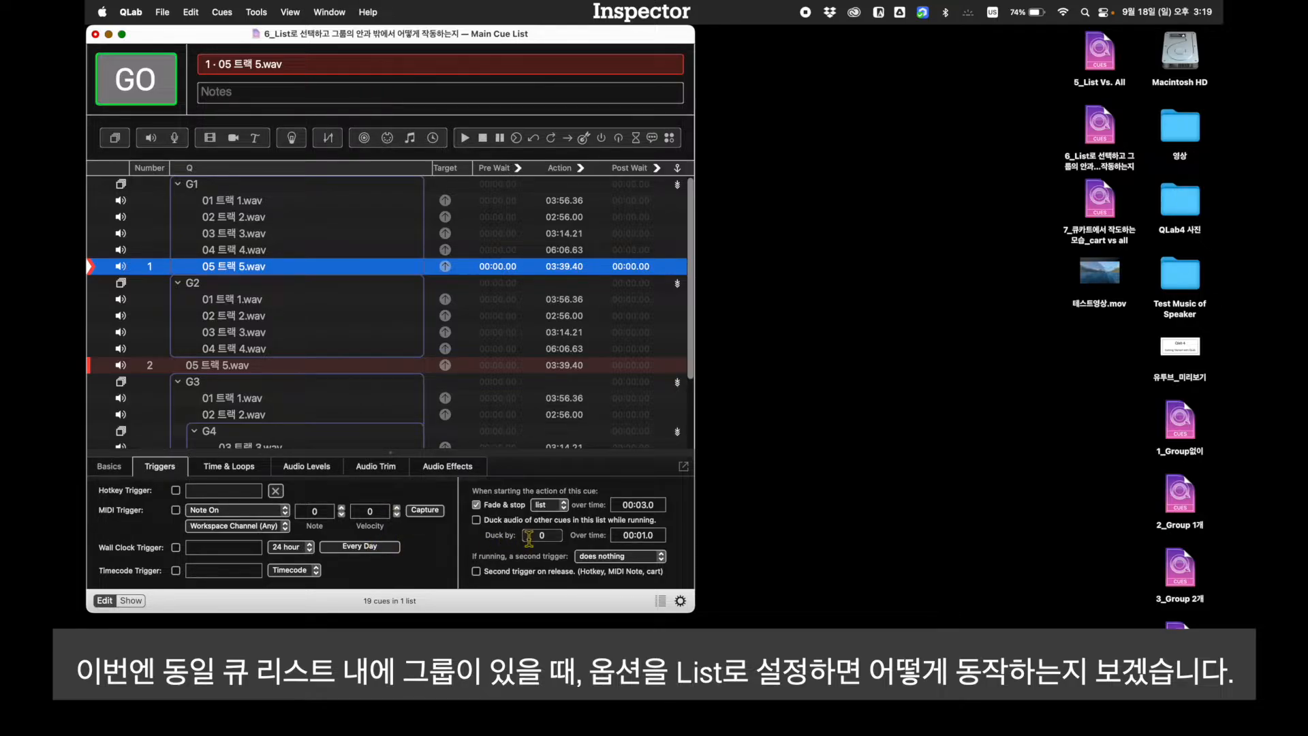
{"action": "left_click", "coordinate": [233, 369]}
{"action": "scroll", "coordinate": [252, 344], "scroll_direction": "down", "scroll_amount": 3}
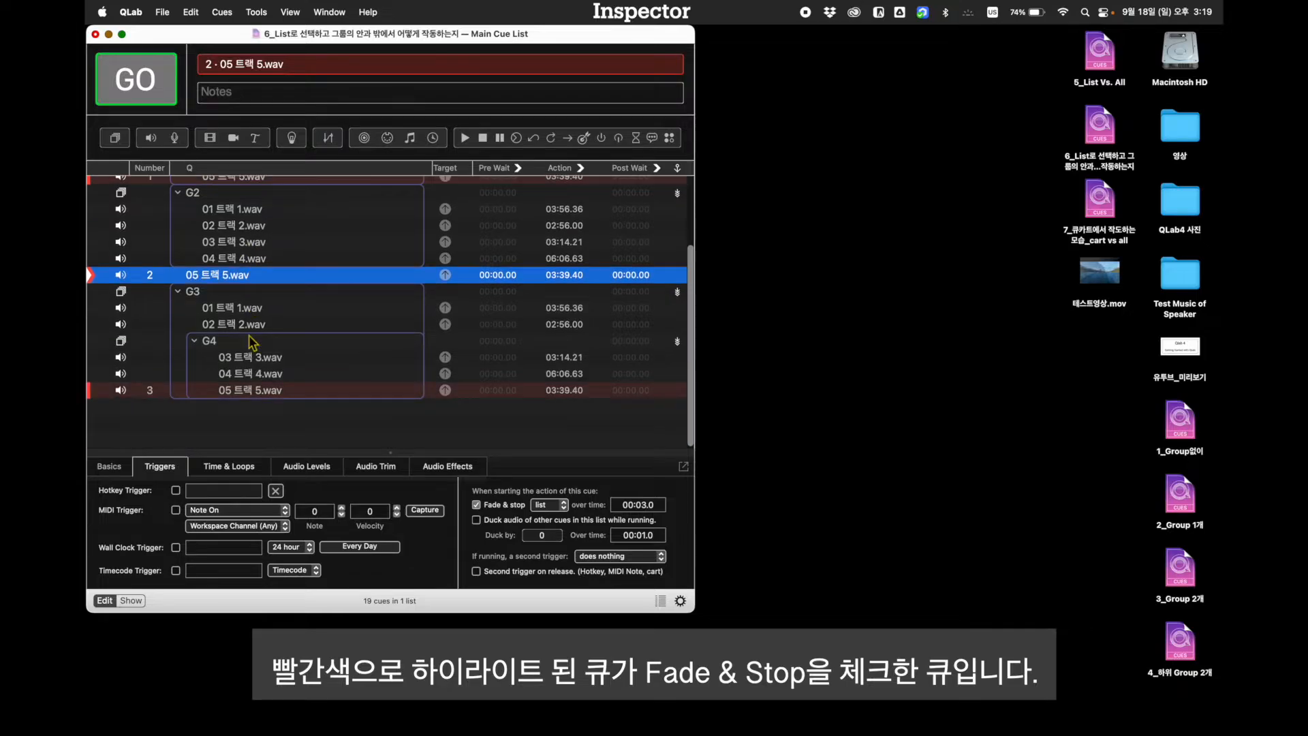
{"action": "left_click", "coordinate": [257, 394]}
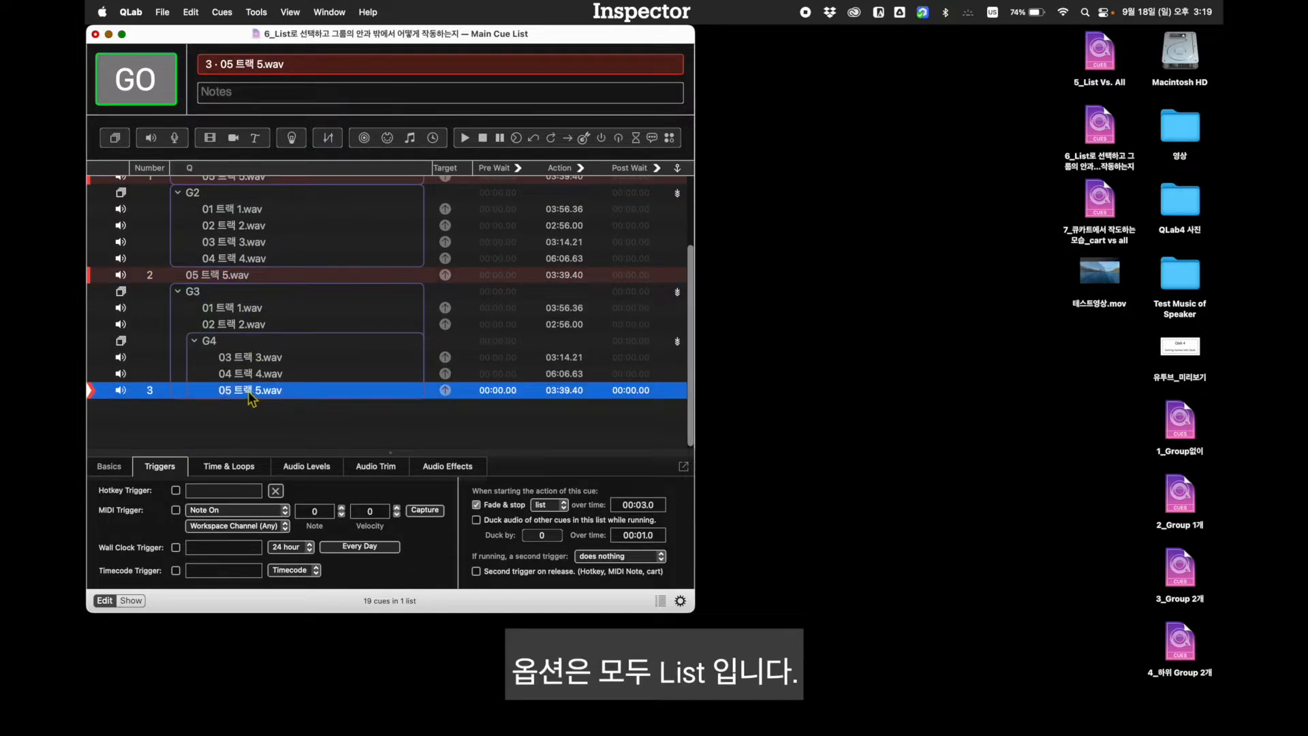
{"action": "scroll", "coordinate": [250, 397], "scroll_direction": "up", "scroll_amount": 3}
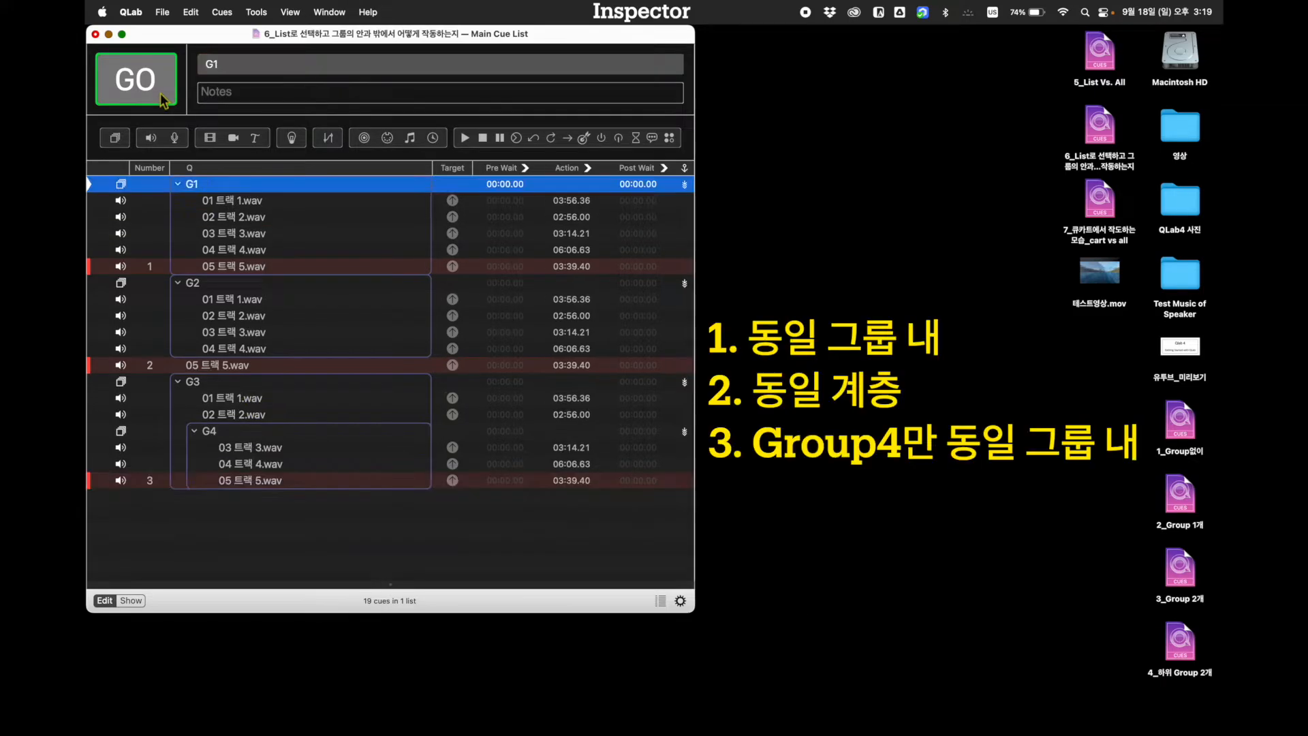
Start tracks 1 to 4 in group G1 and fire cue 1, 05 트랙 5.wav, inside the same group
{"action": "left_click", "coordinate": [161, 94]}
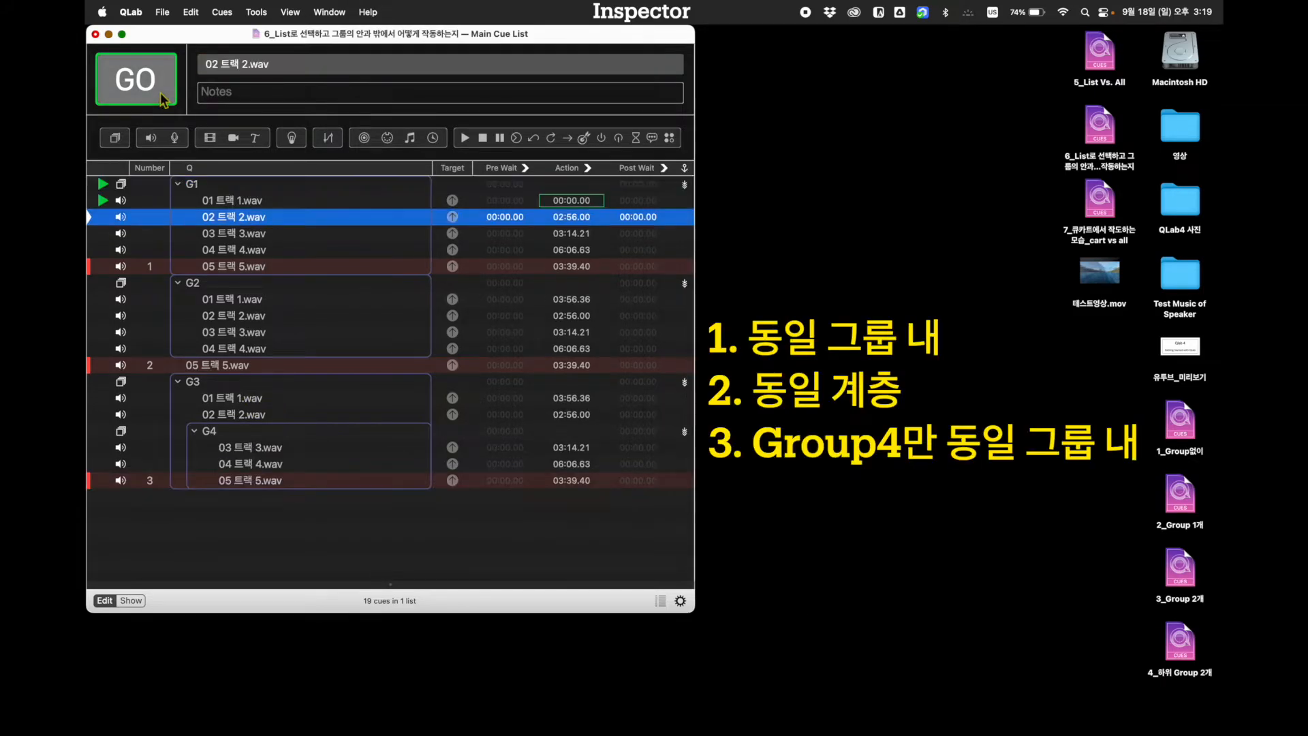
{"action": "left_click", "coordinate": [162, 94]}
{"action": "left_click", "coordinate": [161, 94]}
{"action": "left_click", "coordinate": [162, 94]}
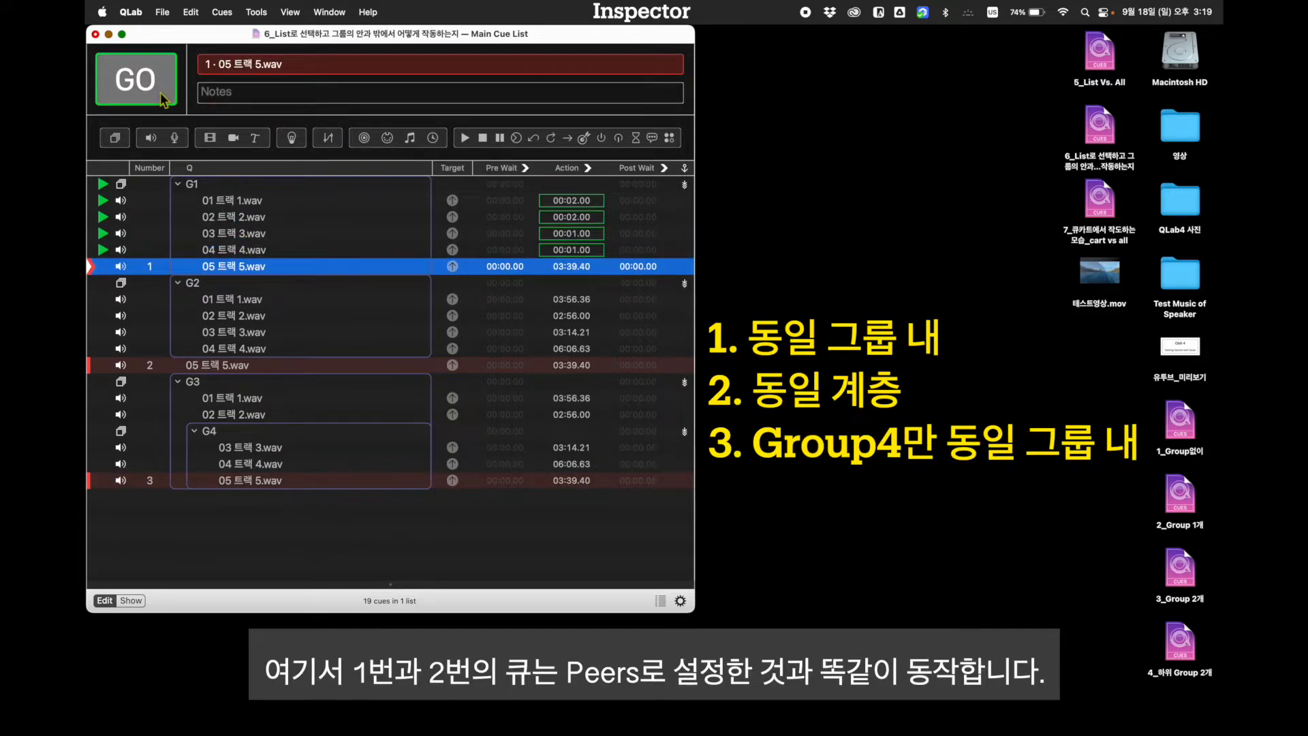
{"action": "left_click", "coordinate": [161, 94]}
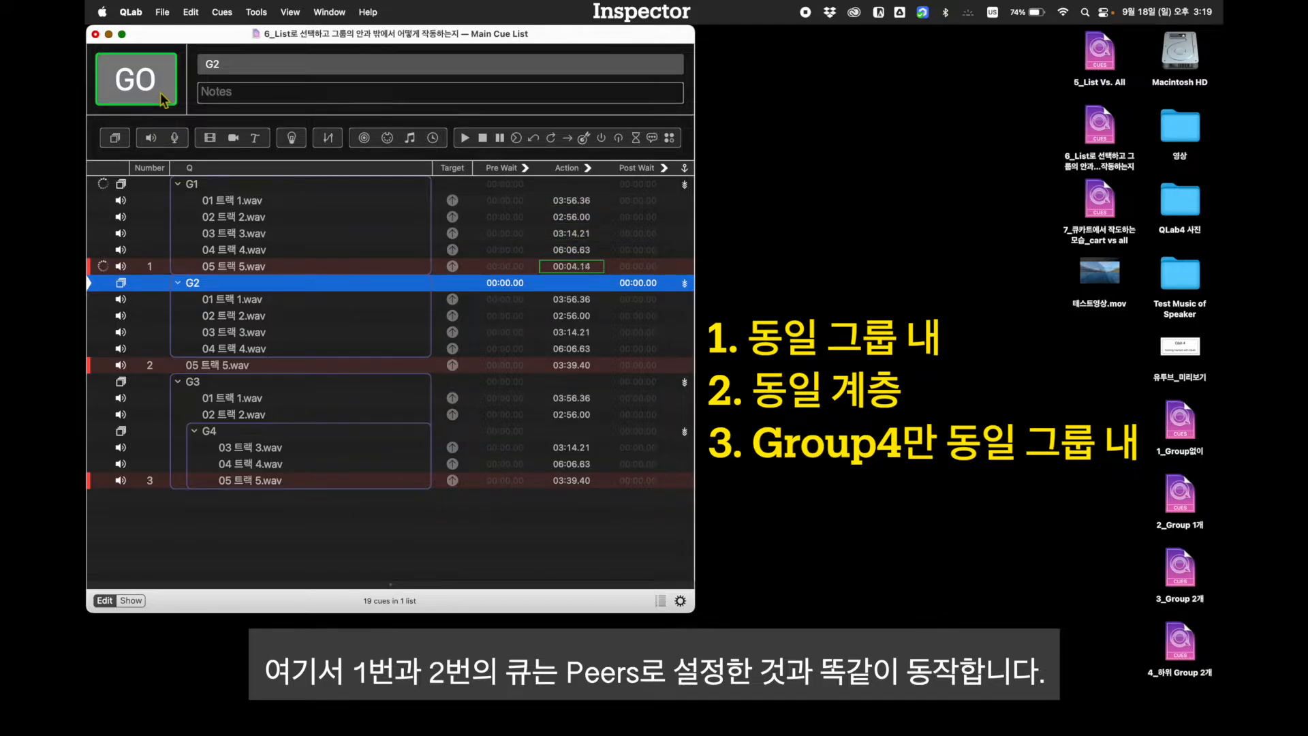
Start tracks 1 to 4 in group G2 and fire cue 2, 05 트랙 5.wav, at the group's own level
{"action": "left_click", "coordinate": [161, 89]}
{"action": "left_click", "coordinate": [161, 89]}
{"action": "left_click", "coordinate": [161, 88]}
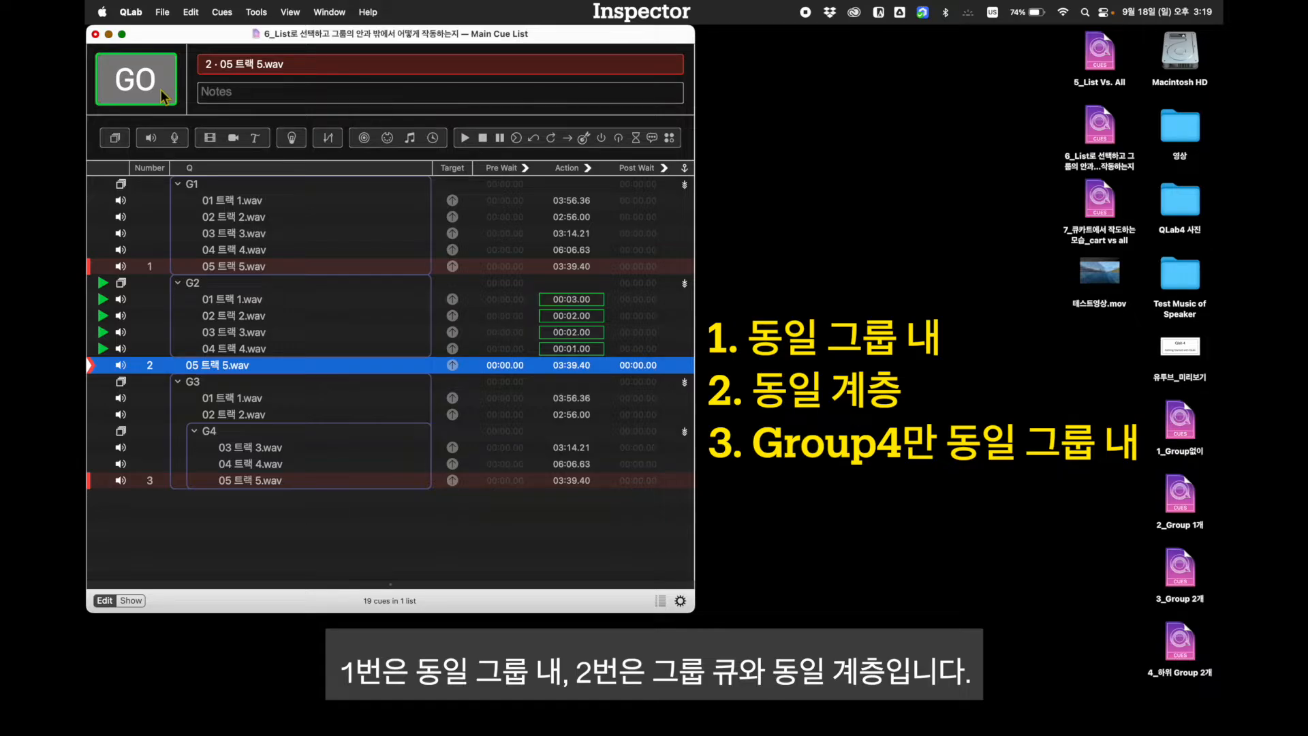
{"action": "left_click", "coordinate": [161, 89]}
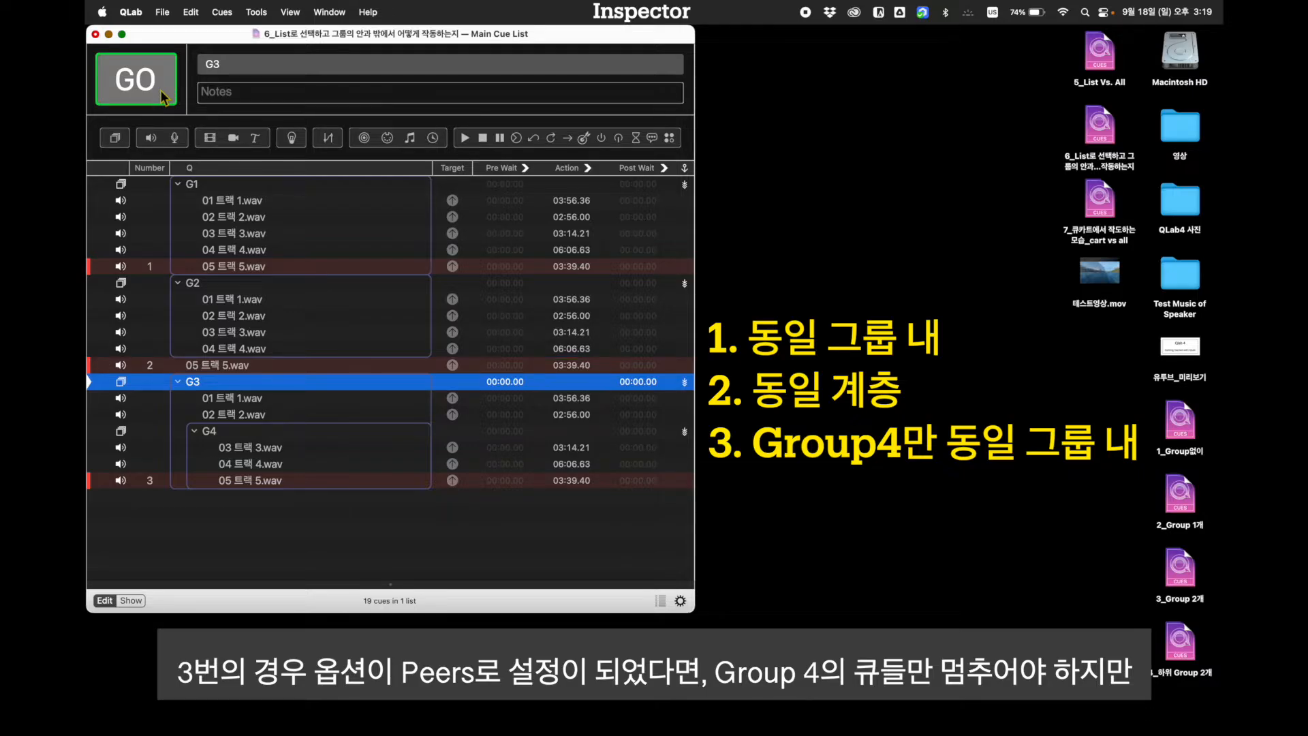
Start tracks 1 to 4 in group G3 and its nested group G4, and fire cue 3, 05 트랙 5.wav
{"action": "left_click", "coordinate": [161, 90]}
{"action": "left_click", "coordinate": [161, 90]}
{"action": "left_click", "coordinate": [161, 90]}
{"action": "left_click", "coordinate": [161, 90]}
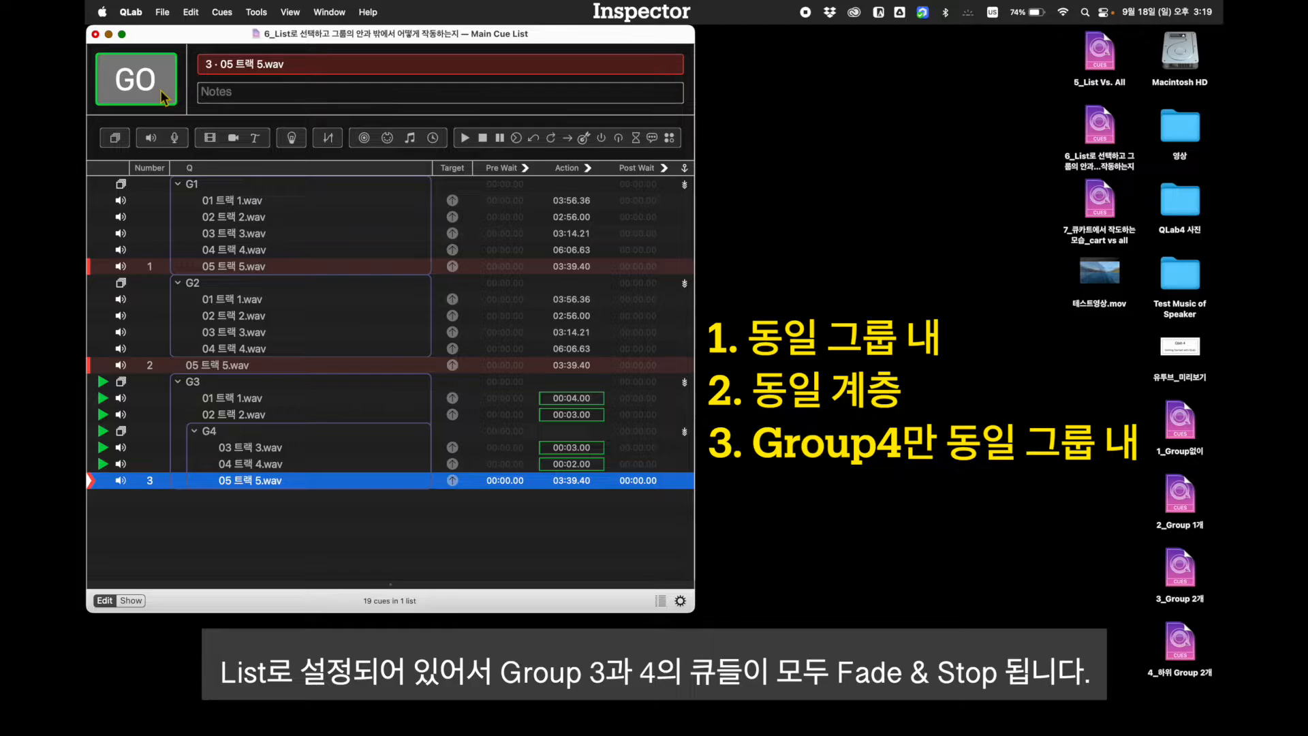
{"action": "left_click", "coordinate": [161, 90]}
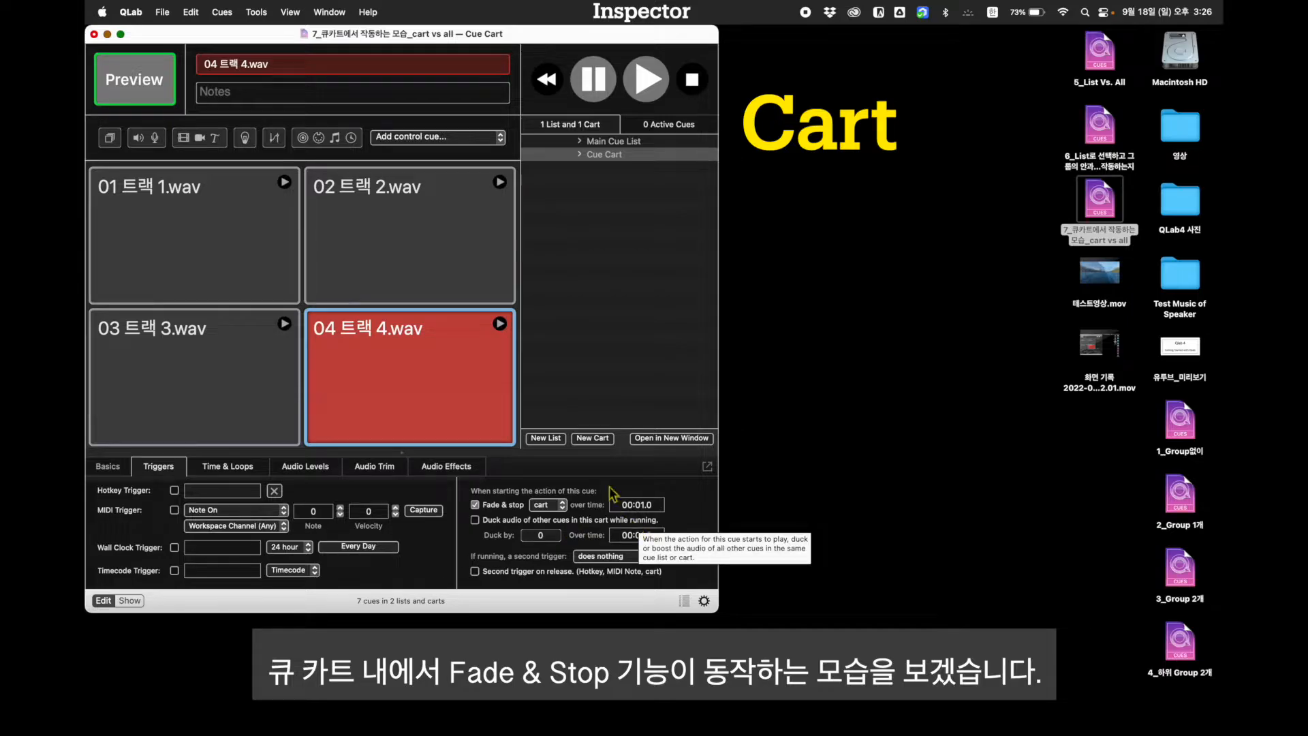
Start 01 트랙 1.wav, 02 트랙 2.wav and 03 트랙 3.wav in the Cue Cart and cues 1 to 3 in the Main Cue List
{"action": "left_click", "coordinate": [284, 182]}
{"action": "left_click", "coordinate": [284, 325]}
{"action": "left_click", "coordinate": [613, 141]}
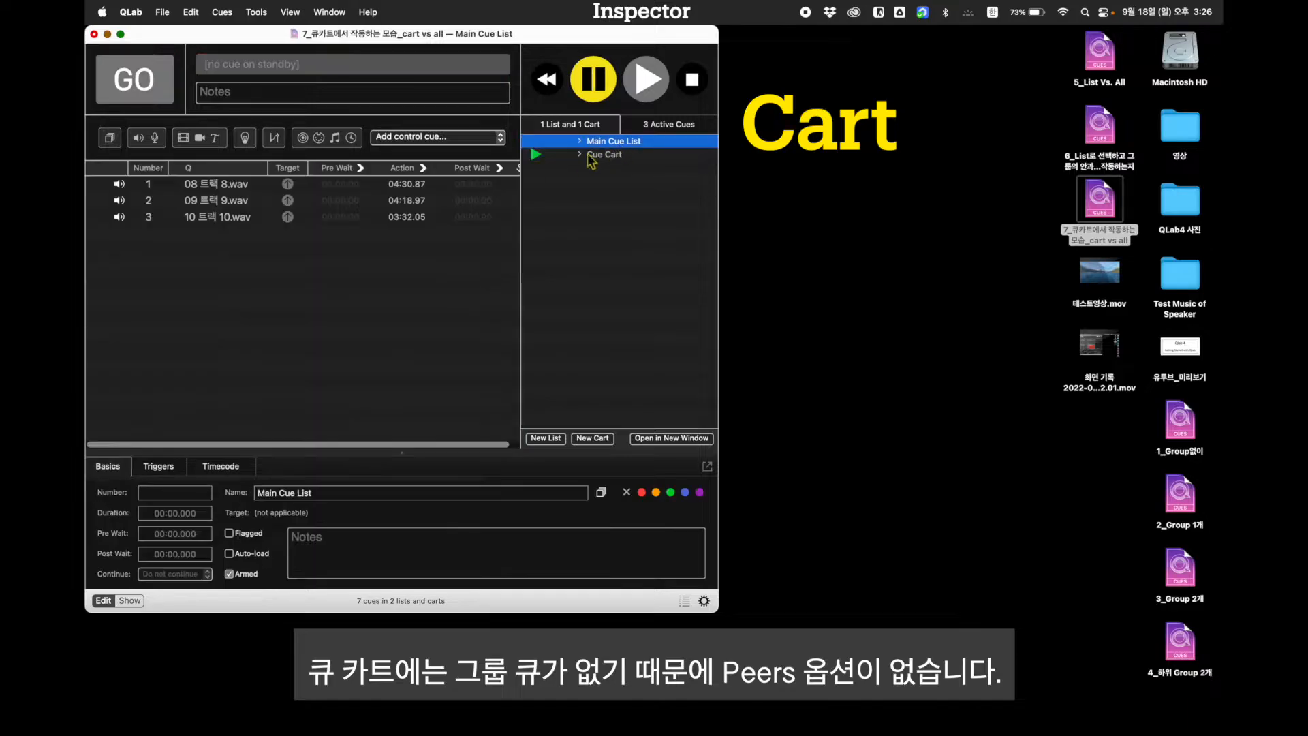
{"action": "left_click", "coordinate": [207, 186]}
{"action": "left_click", "coordinate": [158, 90]}
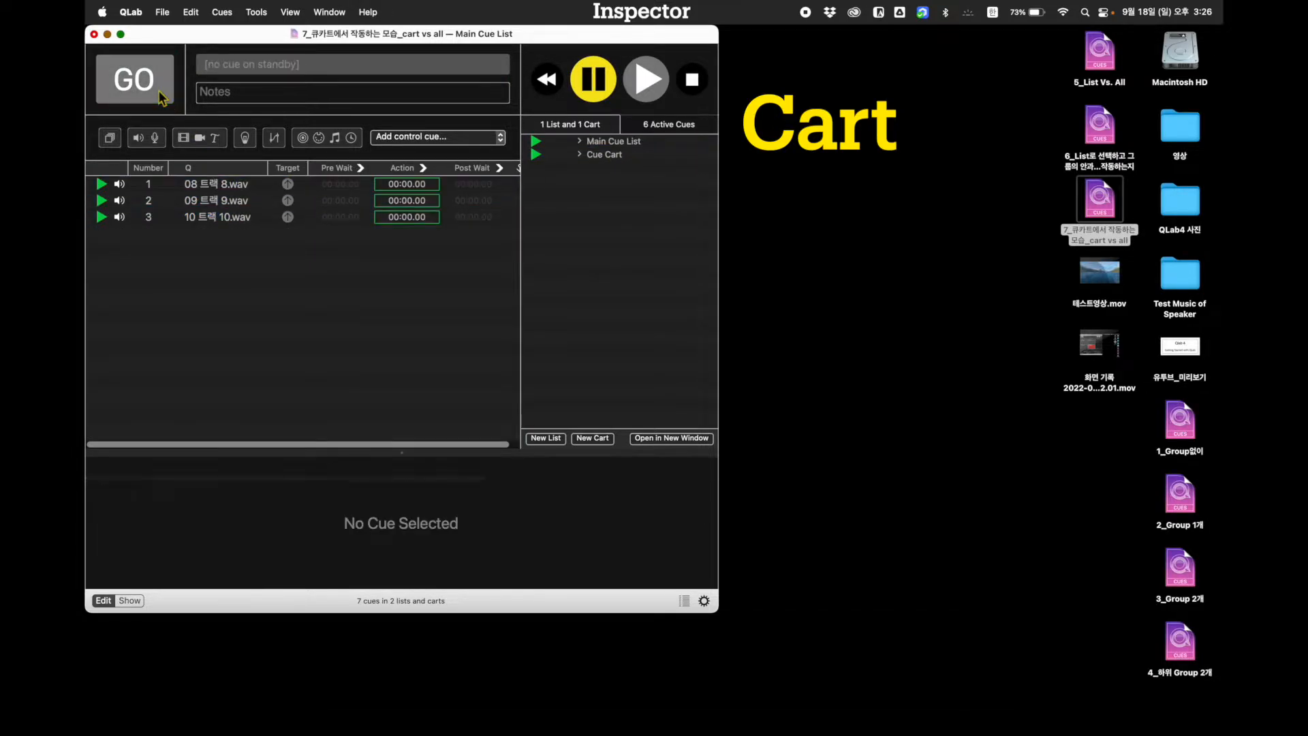
Return to the Cue Cart, fire 04 트랙 4.wav with its cart scope, and stop all playback
{"action": "left_click", "coordinate": [613, 154]}
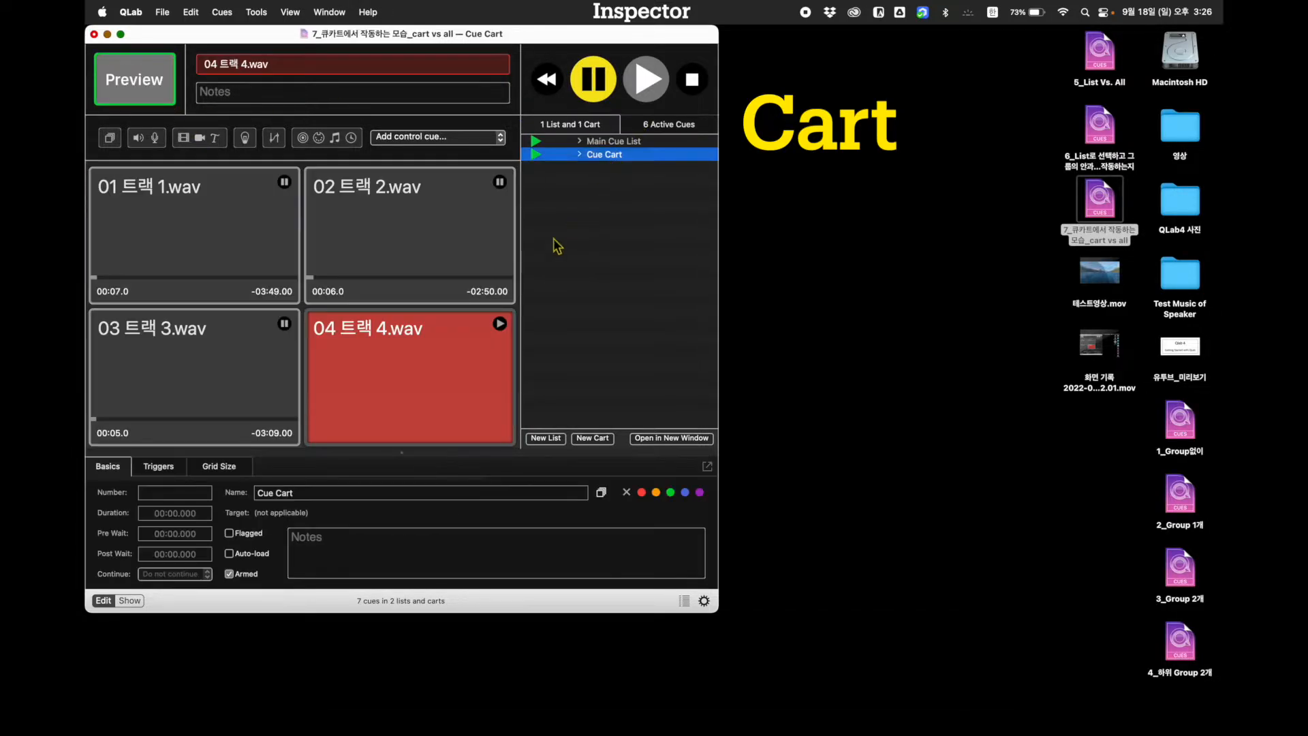
{"action": "left_click", "coordinate": [501, 324]}
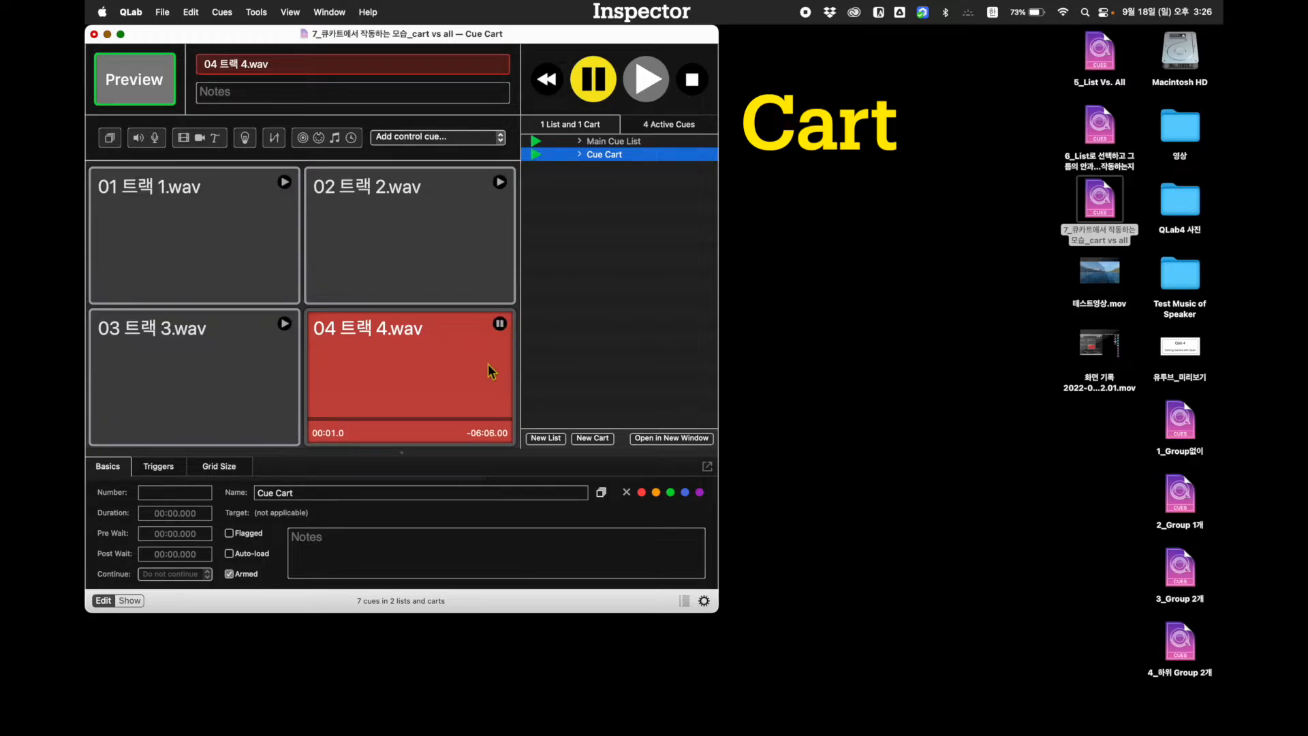
{"action": "left_click", "coordinate": [488, 365]}
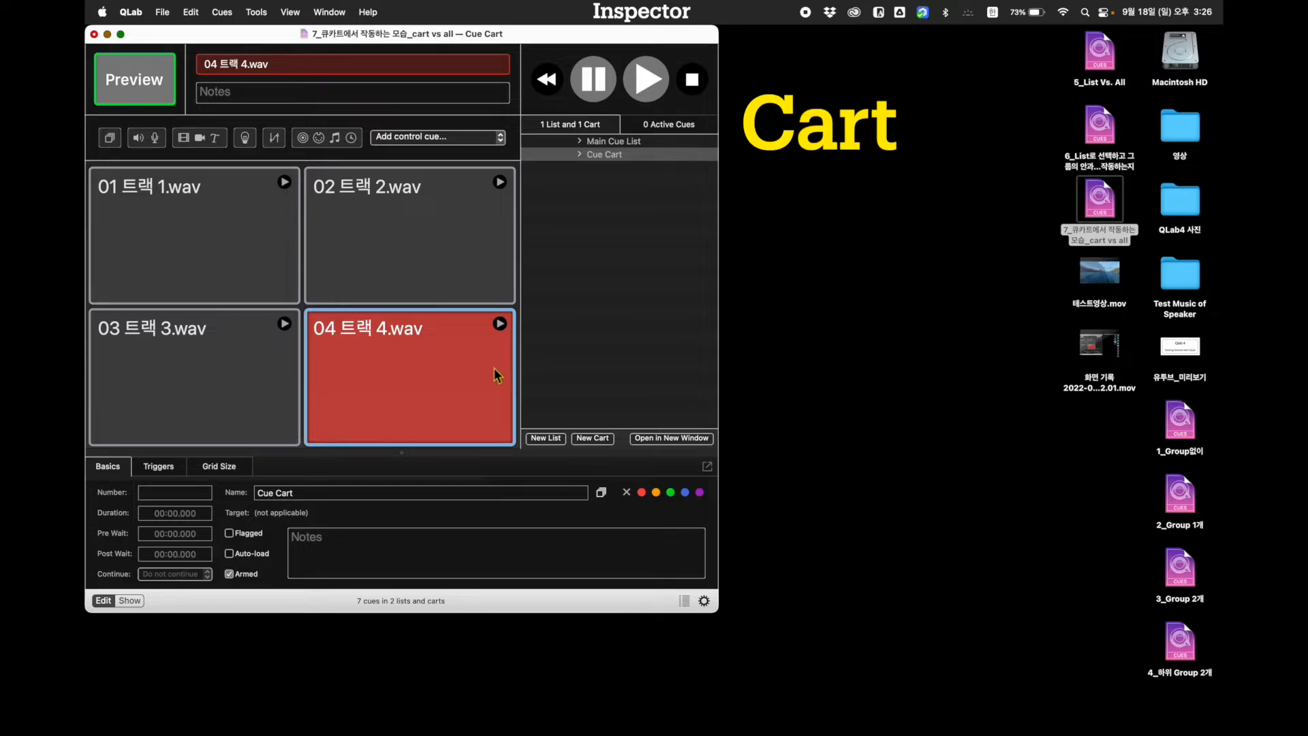
Set the Fade & stop scope of 04 트랙 4.wav in the Cue Cart to all
{"action": "left_click", "coordinate": [463, 405]}
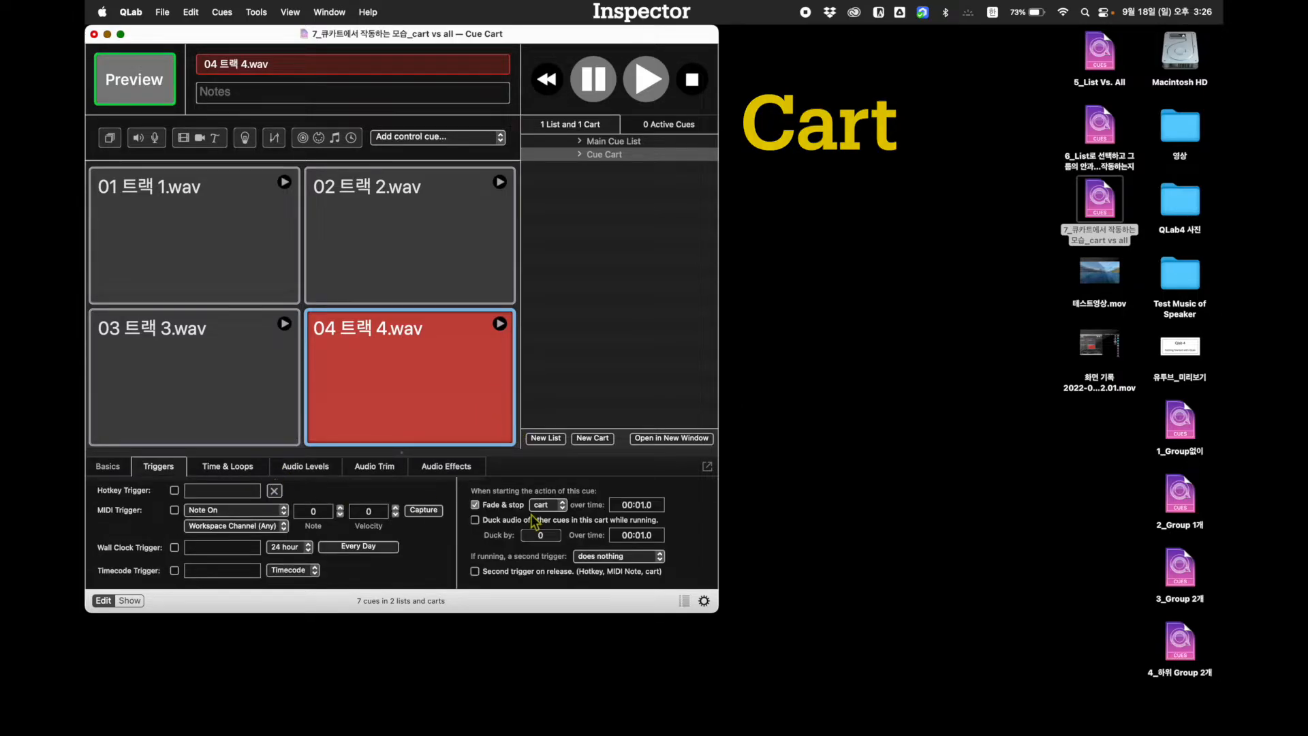
{"action": "left_click", "coordinate": [558, 510]}
{"action": "left_click", "coordinate": [548, 519]}
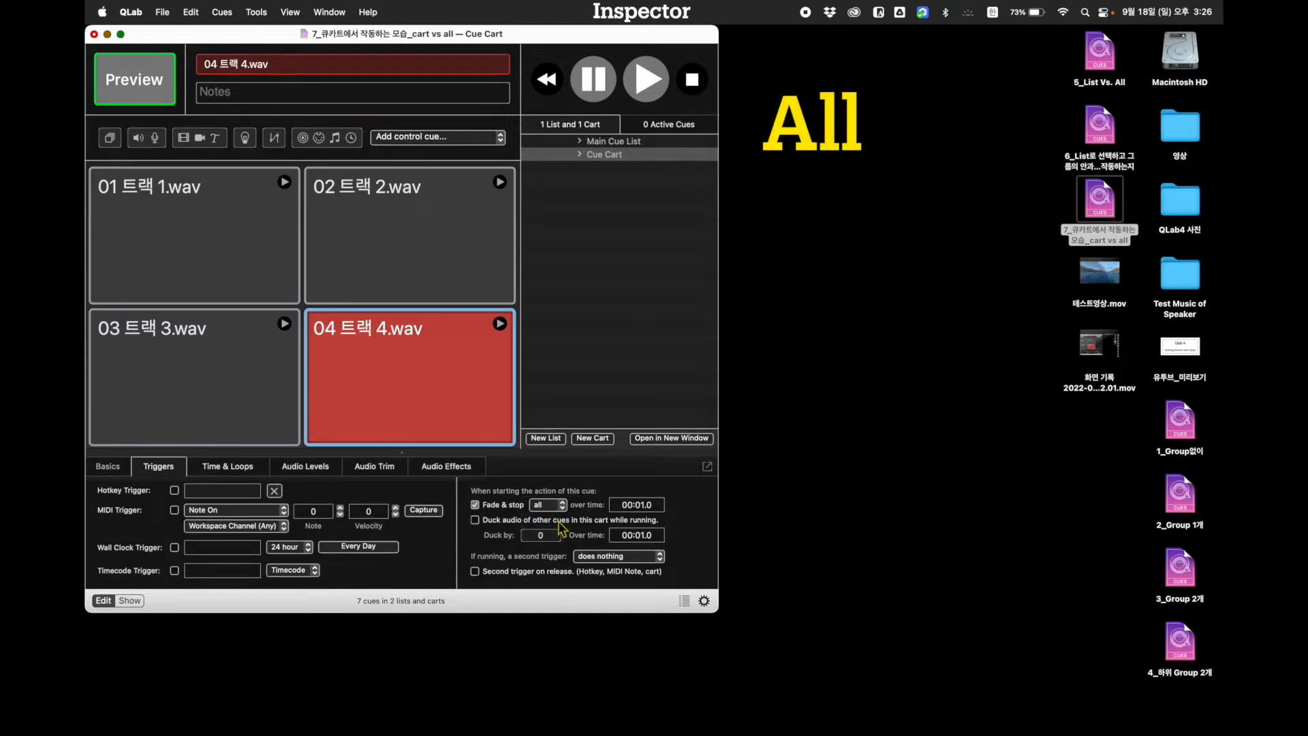
Start tracks 1 to 3 in the Cue Cart again, along with cues 1 to 3 in the Main Cue List
{"action": "left_click", "coordinate": [284, 183]}
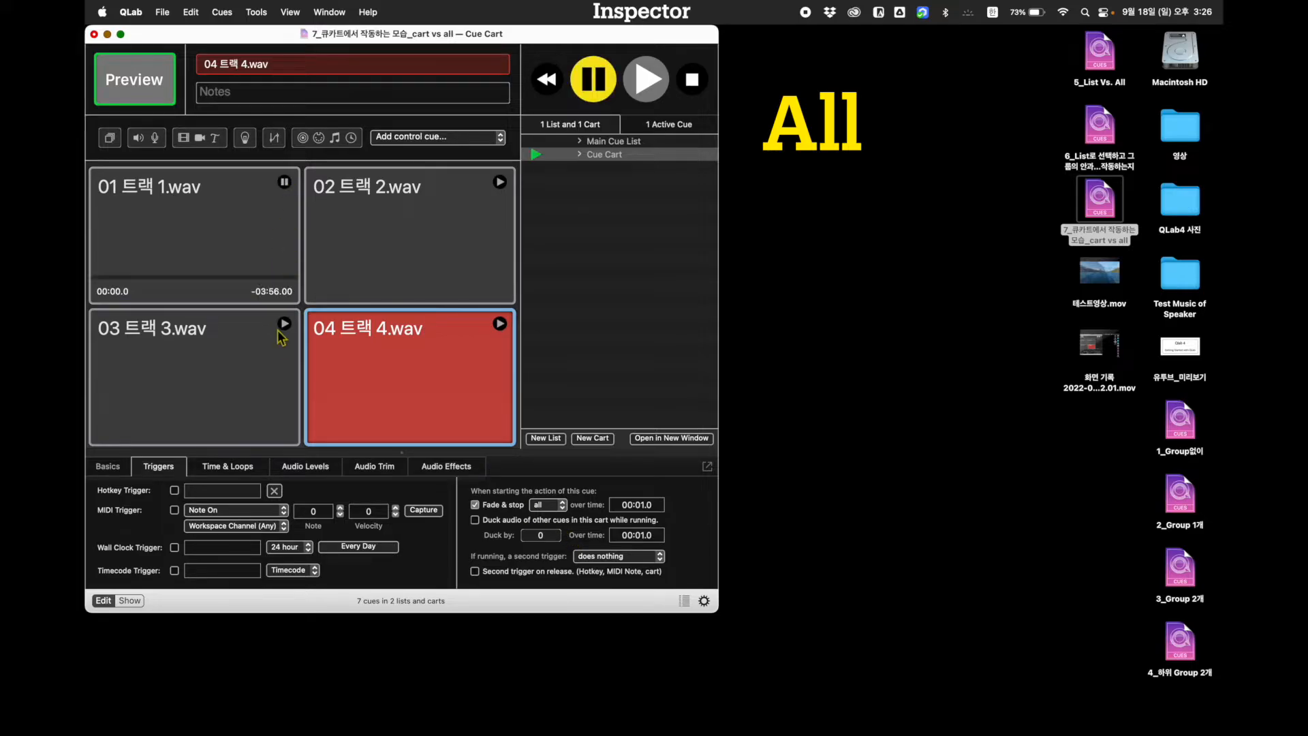
{"action": "left_click", "coordinate": [285, 324]}
{"action": "left_click", "coordinate": [499, 182]}
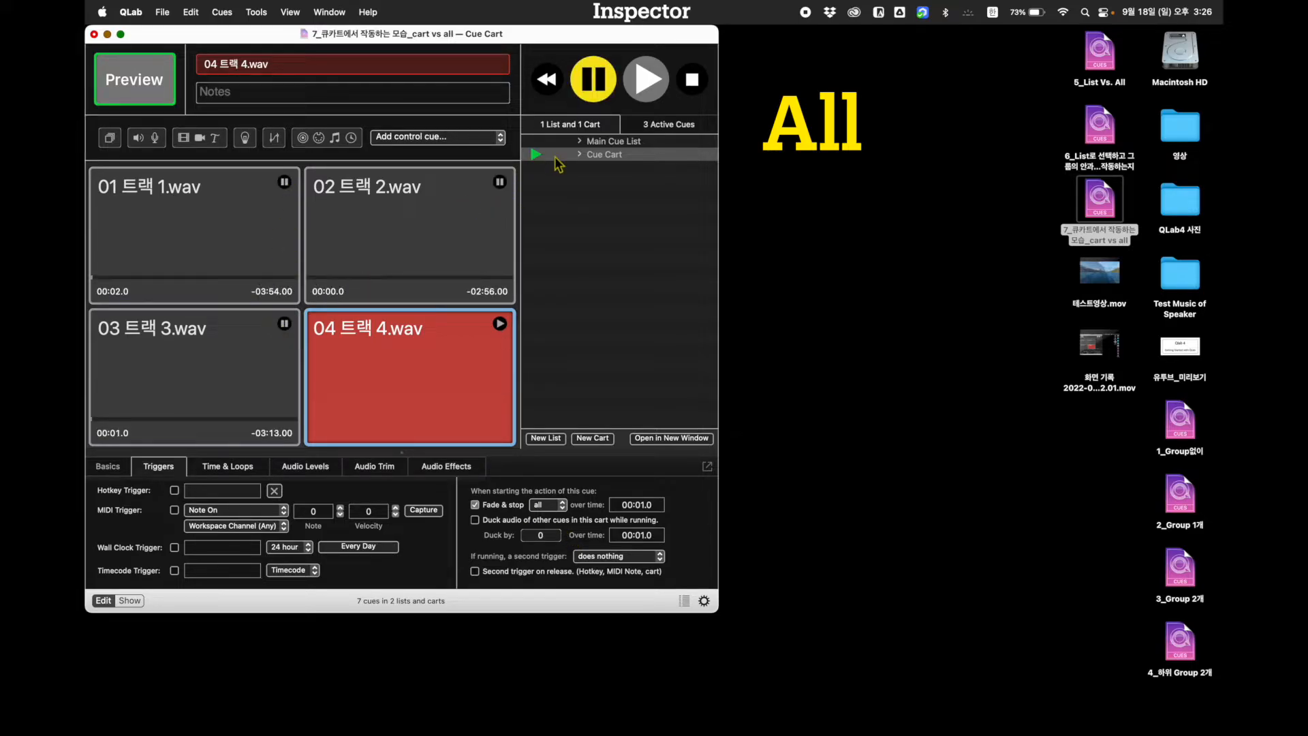
{"action": "left_click", "coordinate": [596, 143]}
{"action": "left_click", "coordinate": [232, 185]}
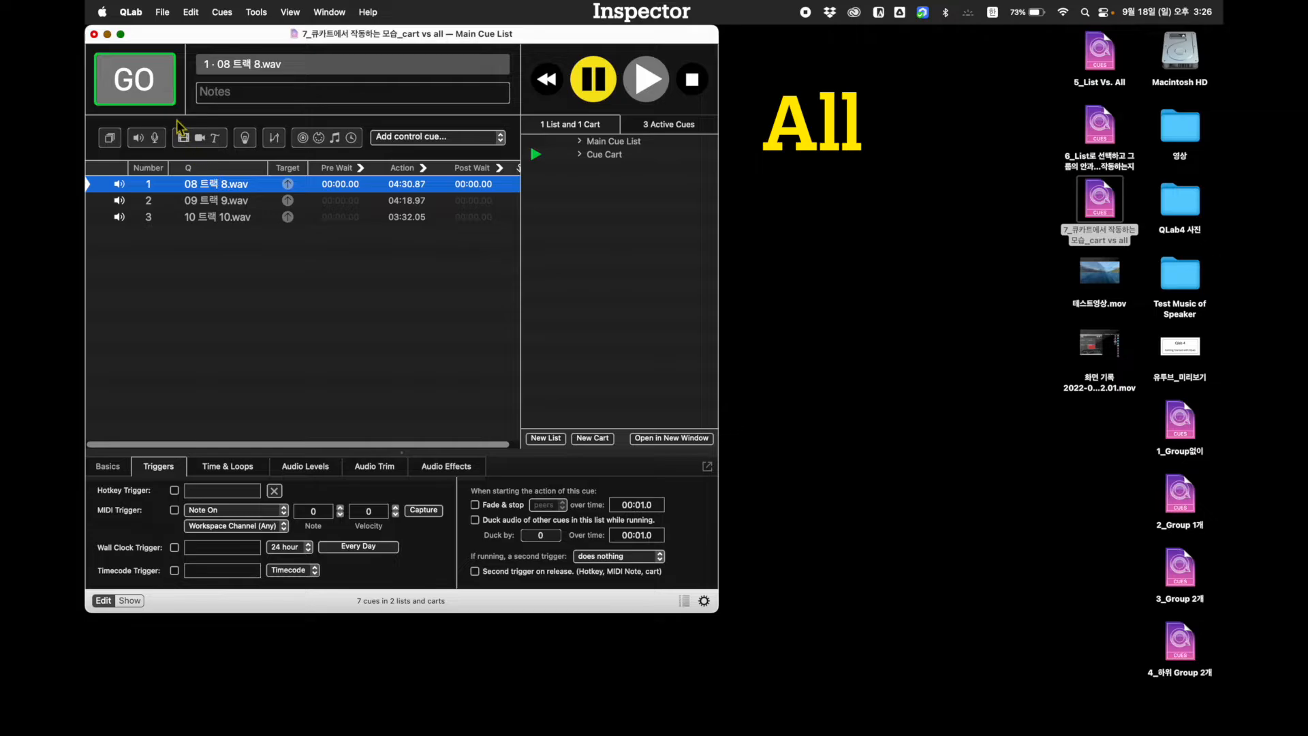
{"action": "left_click", "coordinate": [171, 96]}
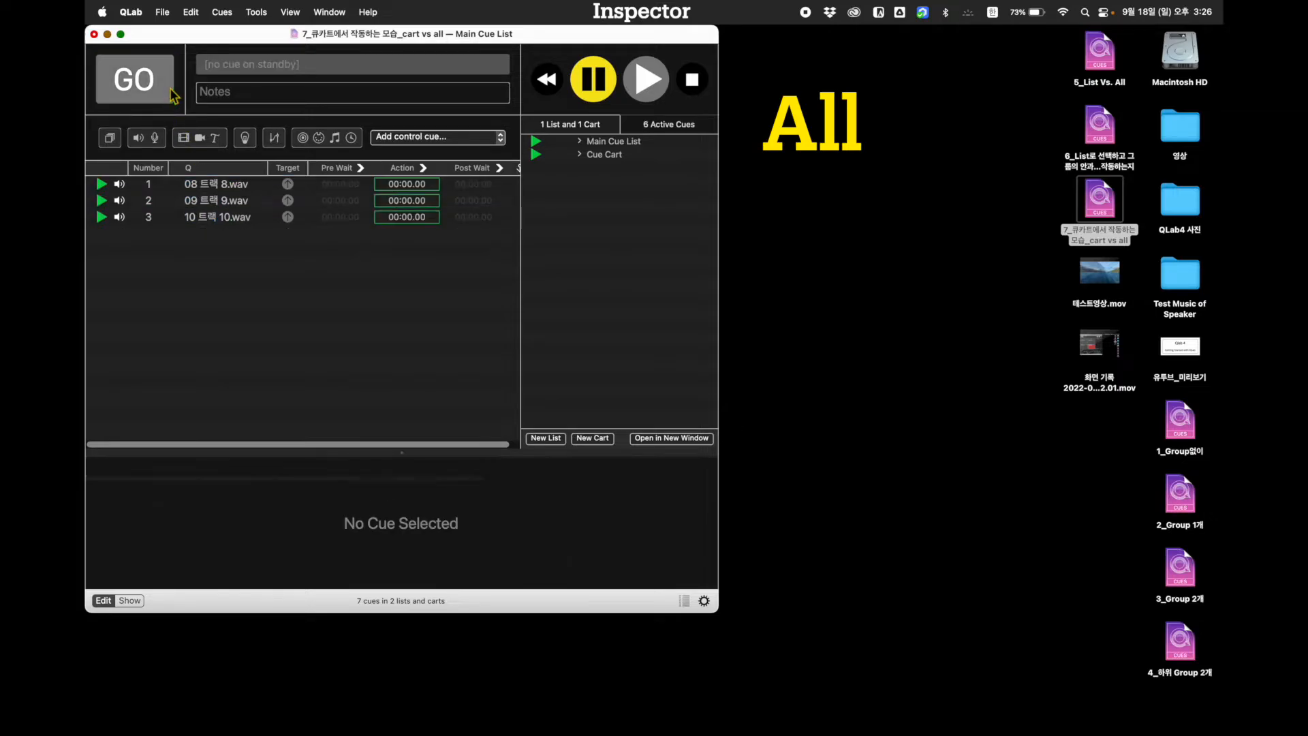
Fire 04 트랙 4.wav in the Cue Cart with its scope set to all, and stop all playback
{"action": "left_click", "coordinate": [604, 154]}
{"action": "left_click", "coordinate": [500, 324]}
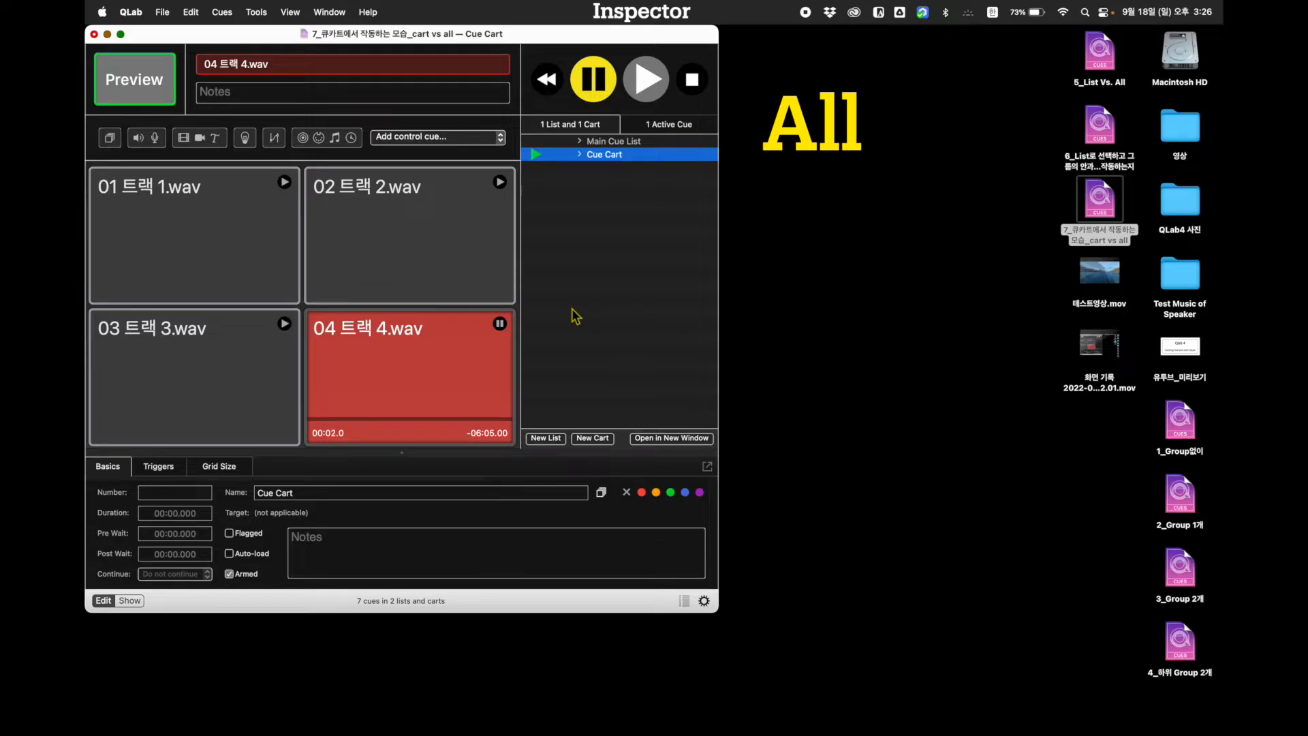
{"action": "key", "text": "Escape"}
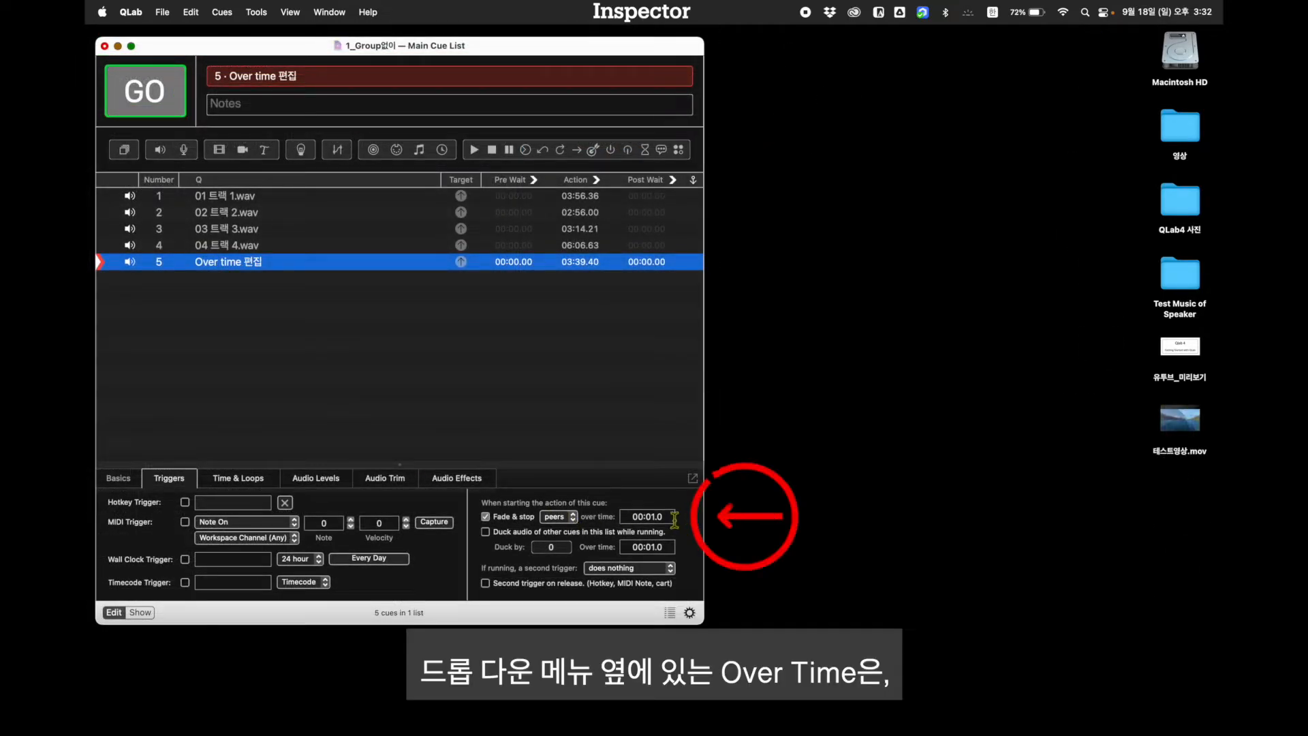
Set the Fade & stop over time of cue 5, Over time 편집, to 5 seconds
{"action": "left_click", "coordinate": [647, 516]}
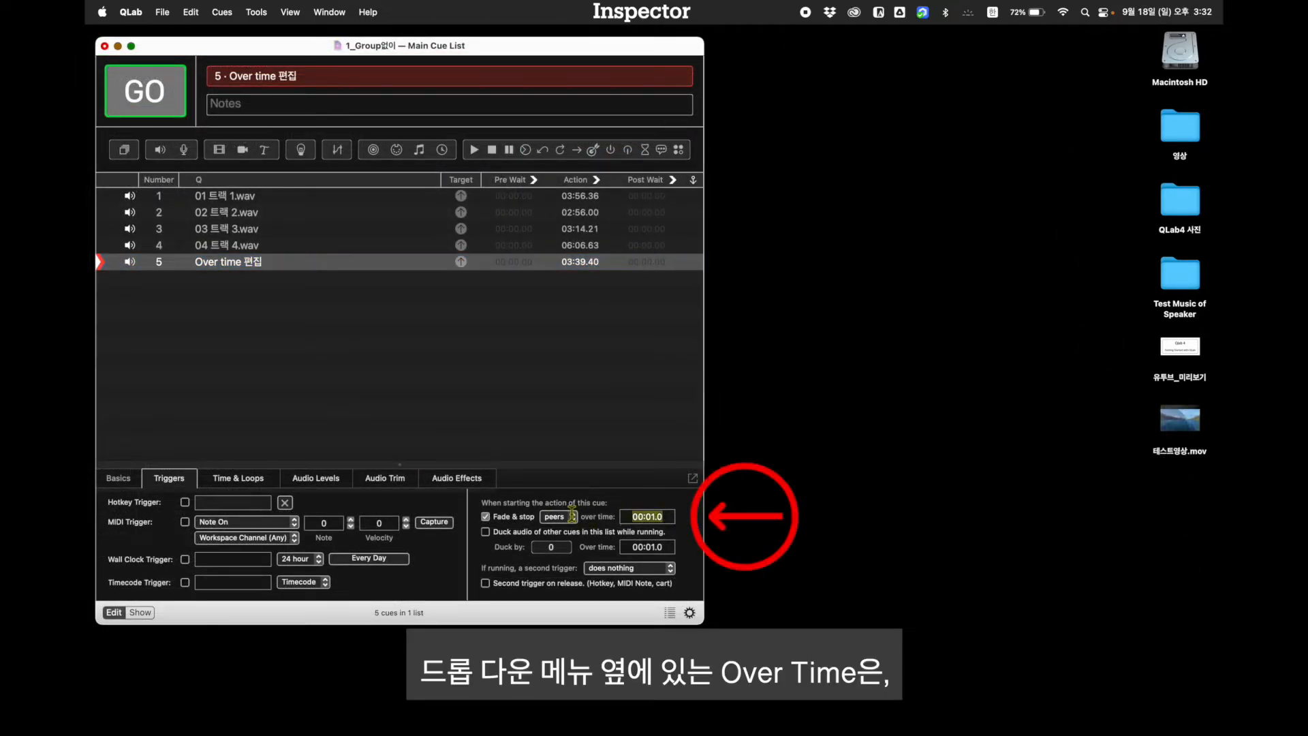
{"action": "type", "text": "5"}
{"action": "key", "text": "Return"}
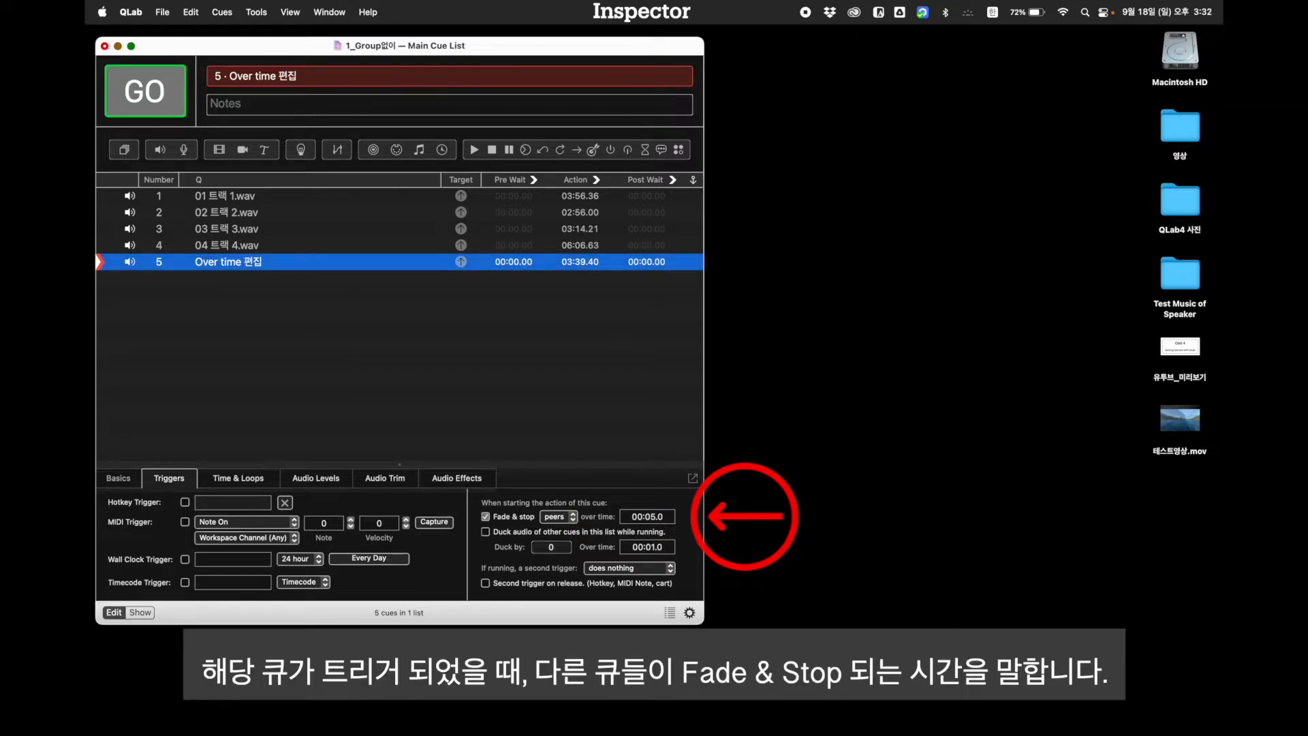
Start cues 1 to 4 in the Main Cue List, leaving cue 5, Over time 편집, on standby
{"action": "left_click", "coordinate": [173, 107]}
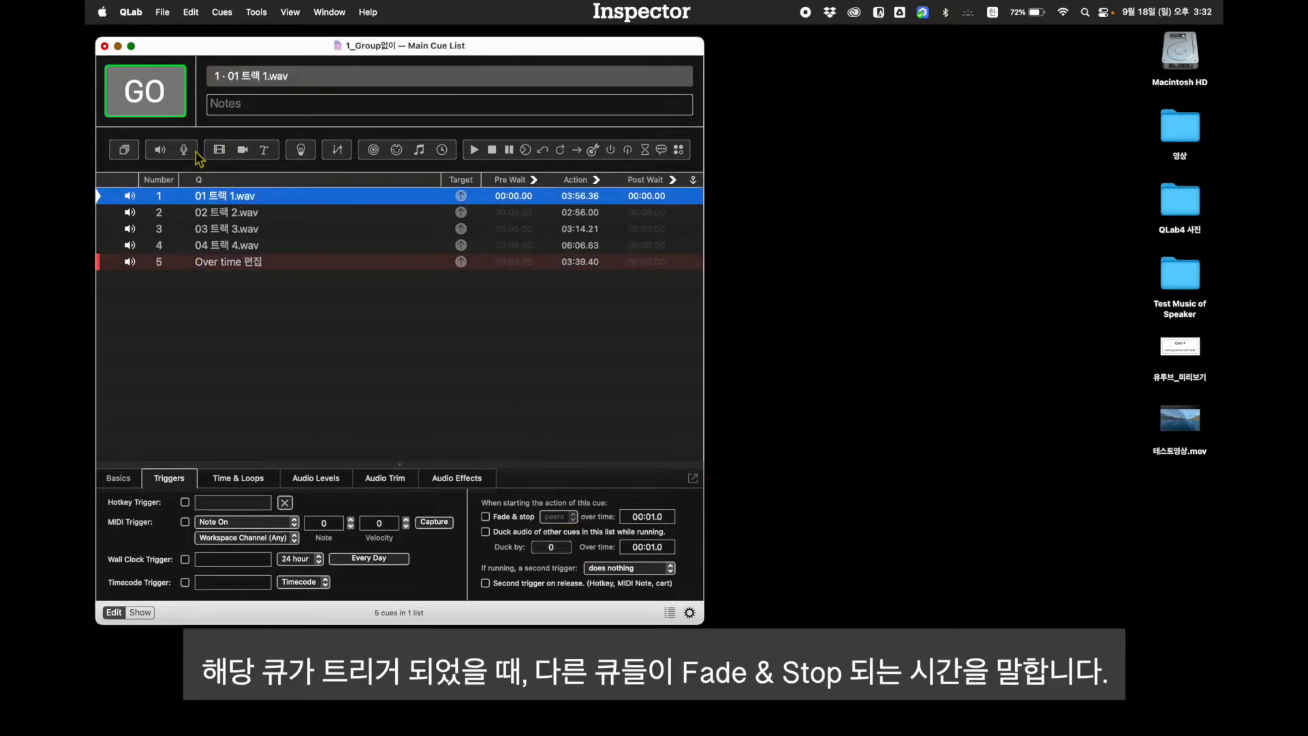
{"action": "left_click", "coordinate": [172, 104]}
{"action": "left_click", "coordinate": [172, 104]}
{"action": "left_click", "coordinate": [171, 104]}
{"action": "left_click", "coordinate": [171, 104]}
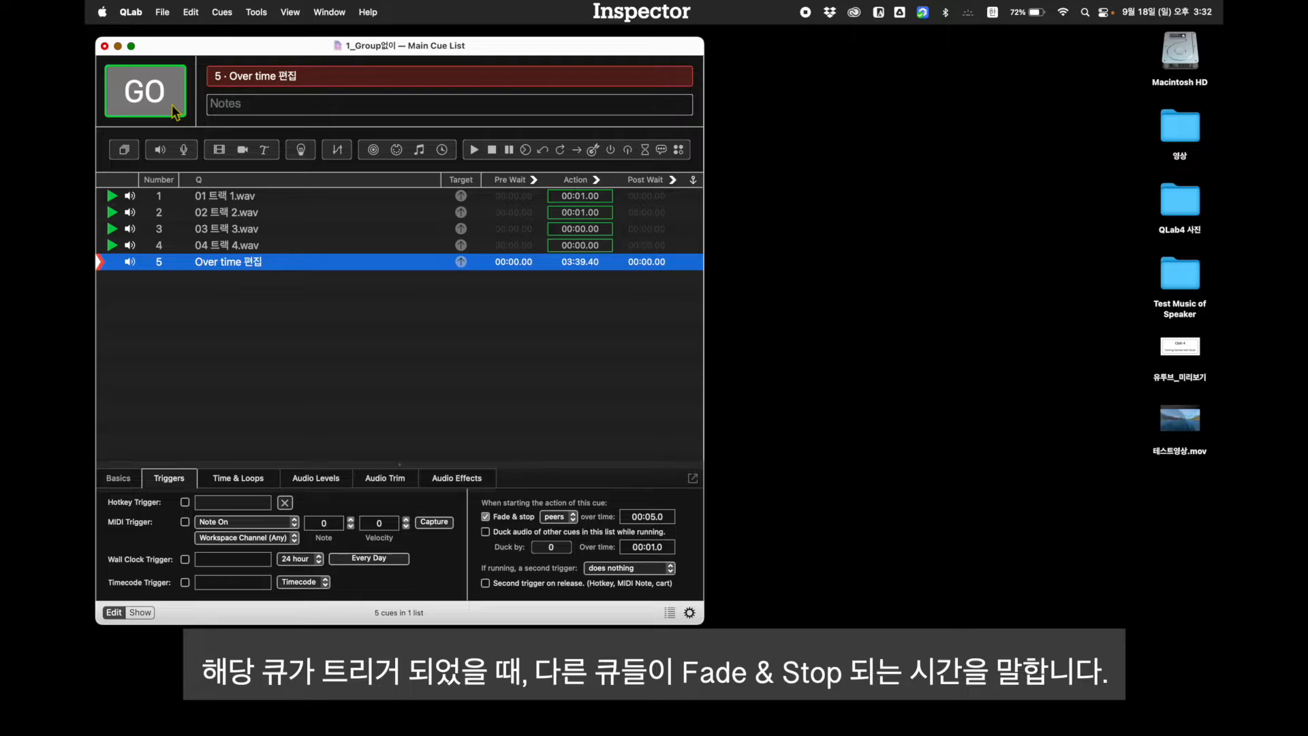
Fire cue 5, Over time 편집, over the running cues 1 to 4 in the Main Cue List
{"action": "left_click", "coordinate": [173, 107]}
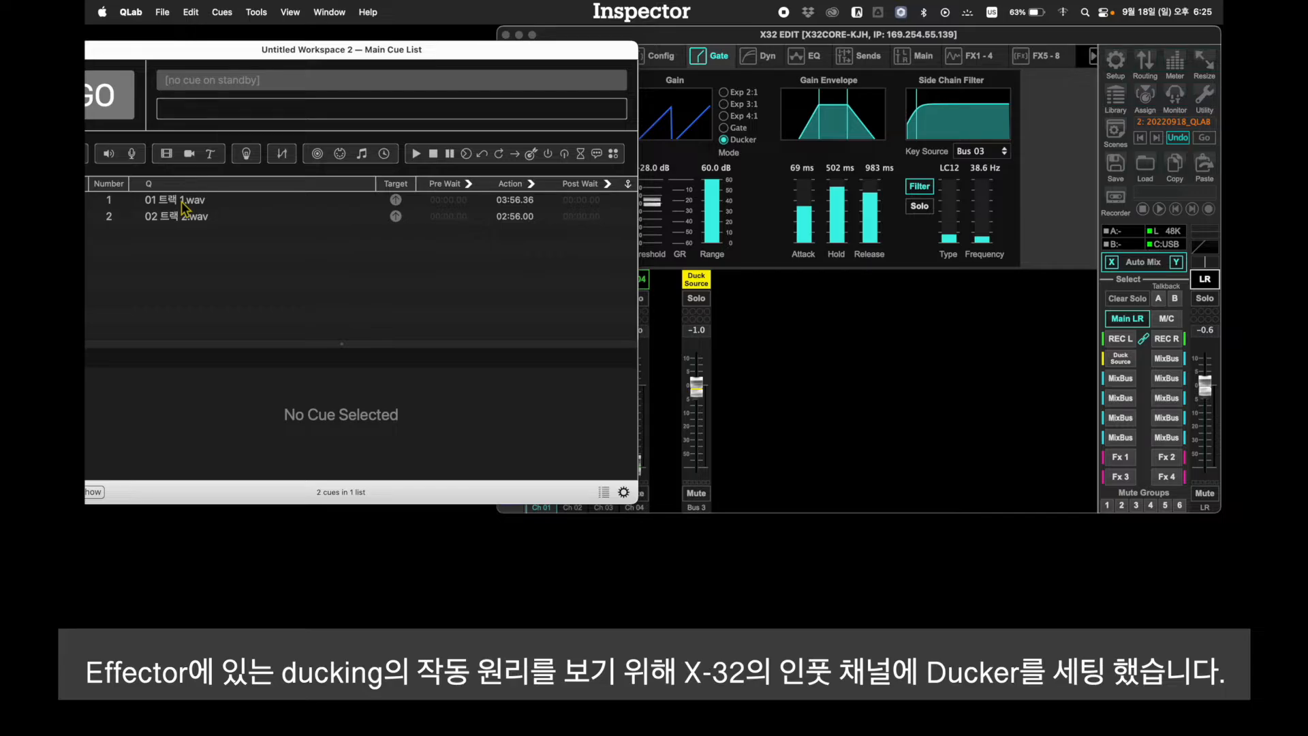
Start 01 트랙 1.wav and 02 트랙 2.wav in the Untitled Workspace 2 cue list
{"action": "left_click", "coordinate": [181, 201]}
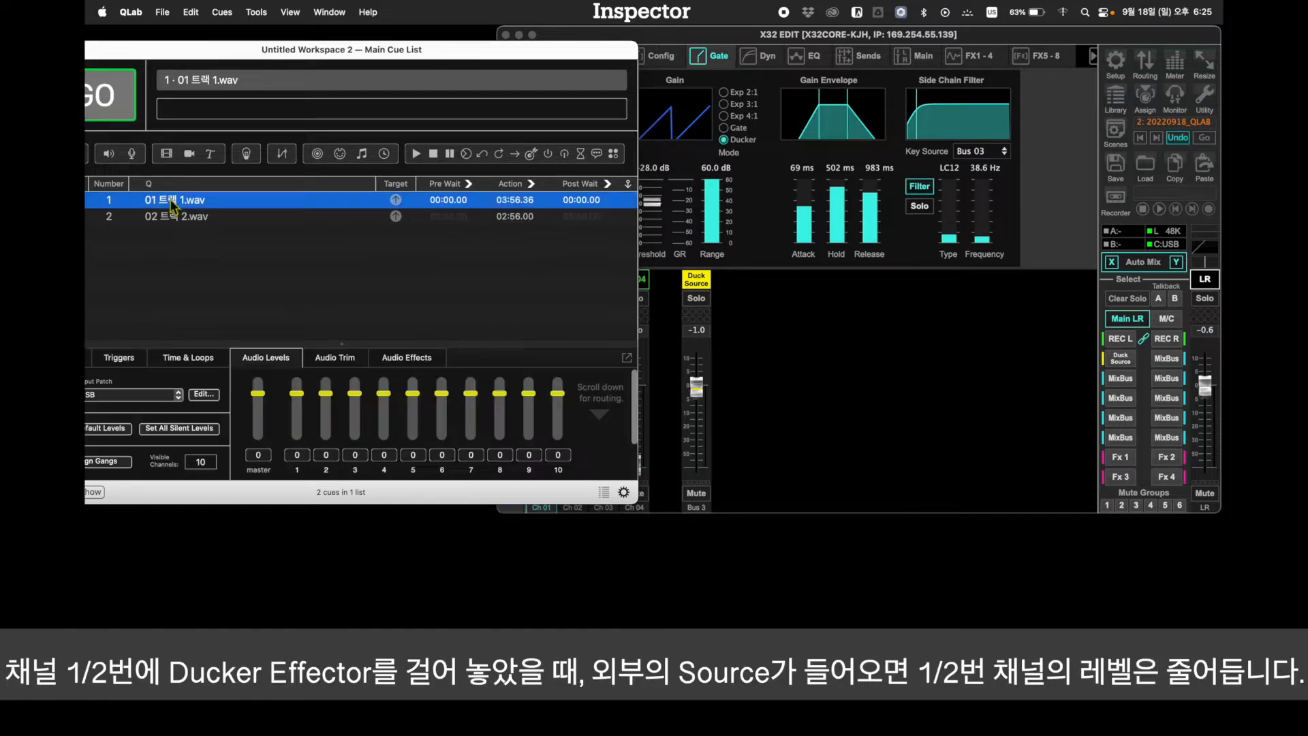
{"action": "left_click", "coordinate": [121, 114]}
{"action": "left_click", "coordinate": [121, 115]}
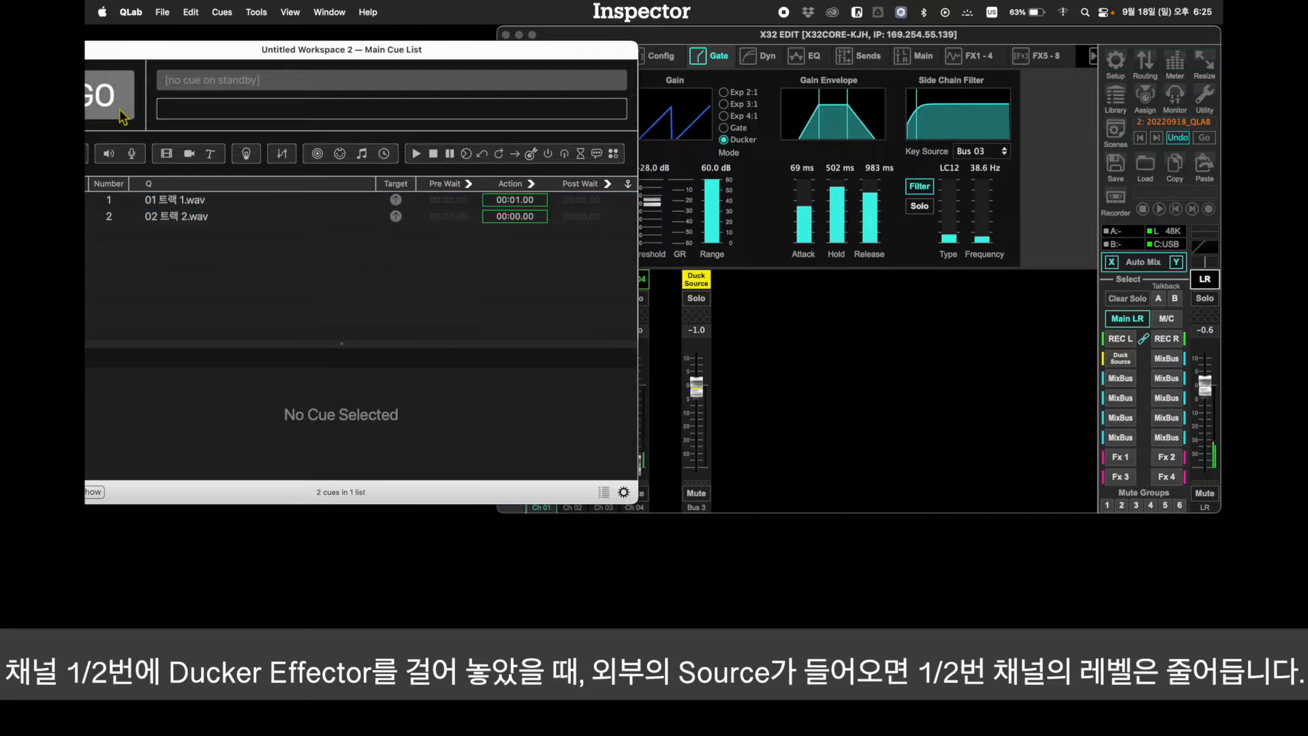
Switch to X32-Edit and work the Ch 04 fader to test how the external source triggers the ducker on channels 1 and 2
{"action": "left_click", "coordinate": [849, 407]}
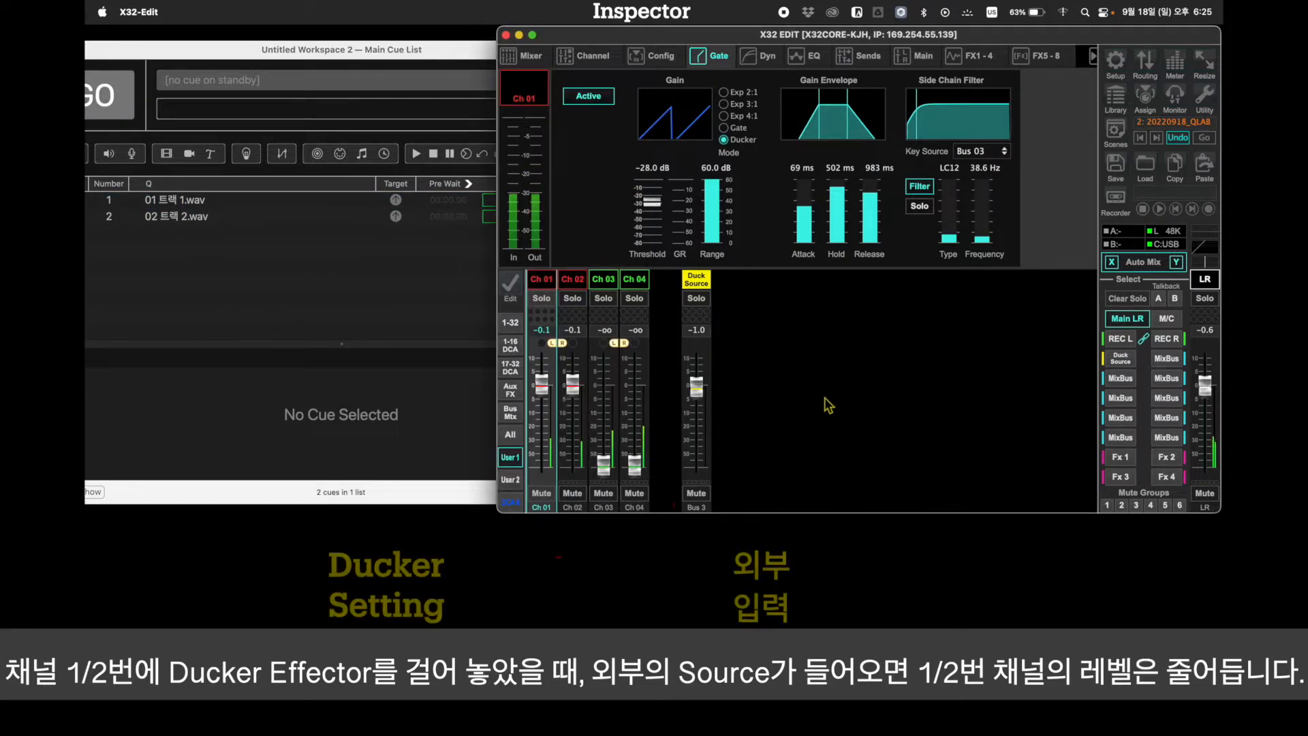
{"action": "mouse_move", "coordinate": [641, 470]}
{"action": "left_mouse_down"}
{"action": "mouse_move", "coordinate": [643, 402]}
{"action": "mouse_move", "coordinate": [633, 491]}
{"action": "left_mouse_up"}
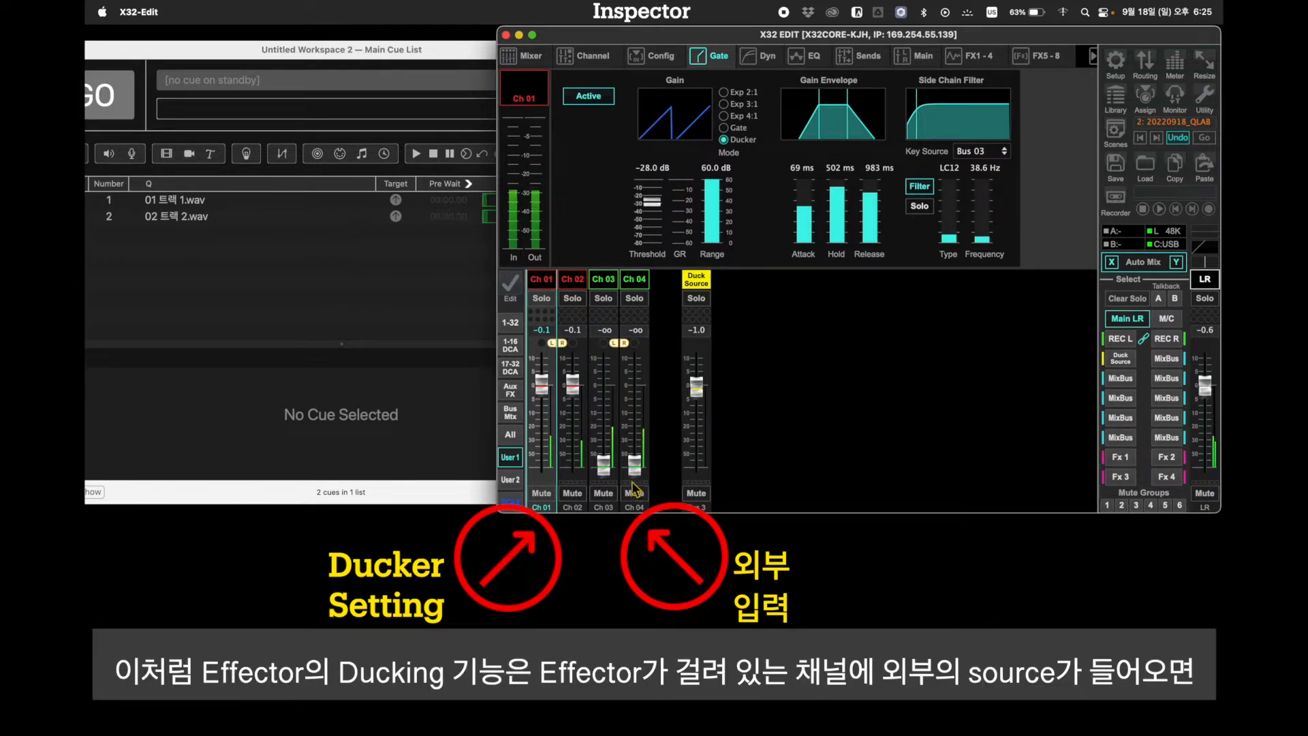
{"action": "mouse_move", "coordinate": [635, 475]}
{"action": "left_mouse_down"}
{"action": "mouse_move", "coordinate": [644, 409]}
{"action": "mouse_move", "coordinate": [643, 472]}
{"action": "left_mouse_up"}
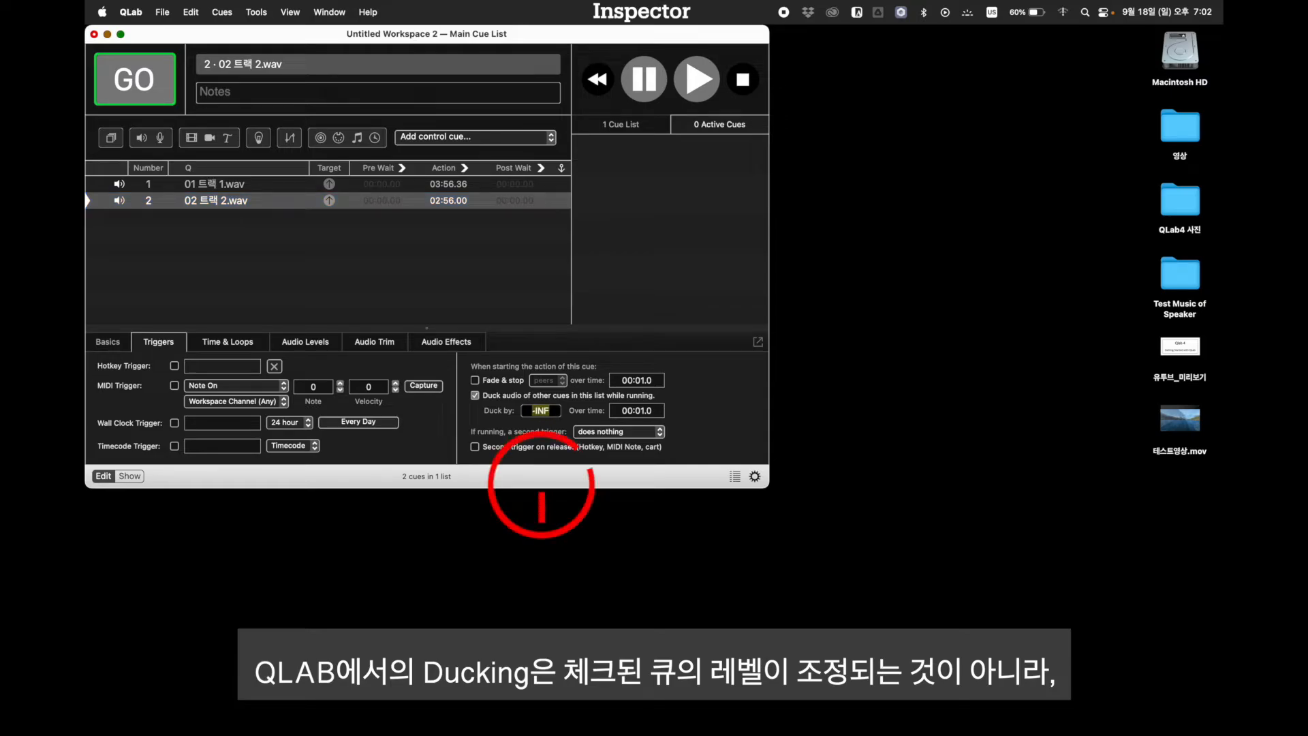
Start cue 1, 01 트랙 1.wav, followed by cue 2, 02 트랙 2.wav, which ducks other cues by -INF
{"action": "left_click", "coordinate": [239, 187]}
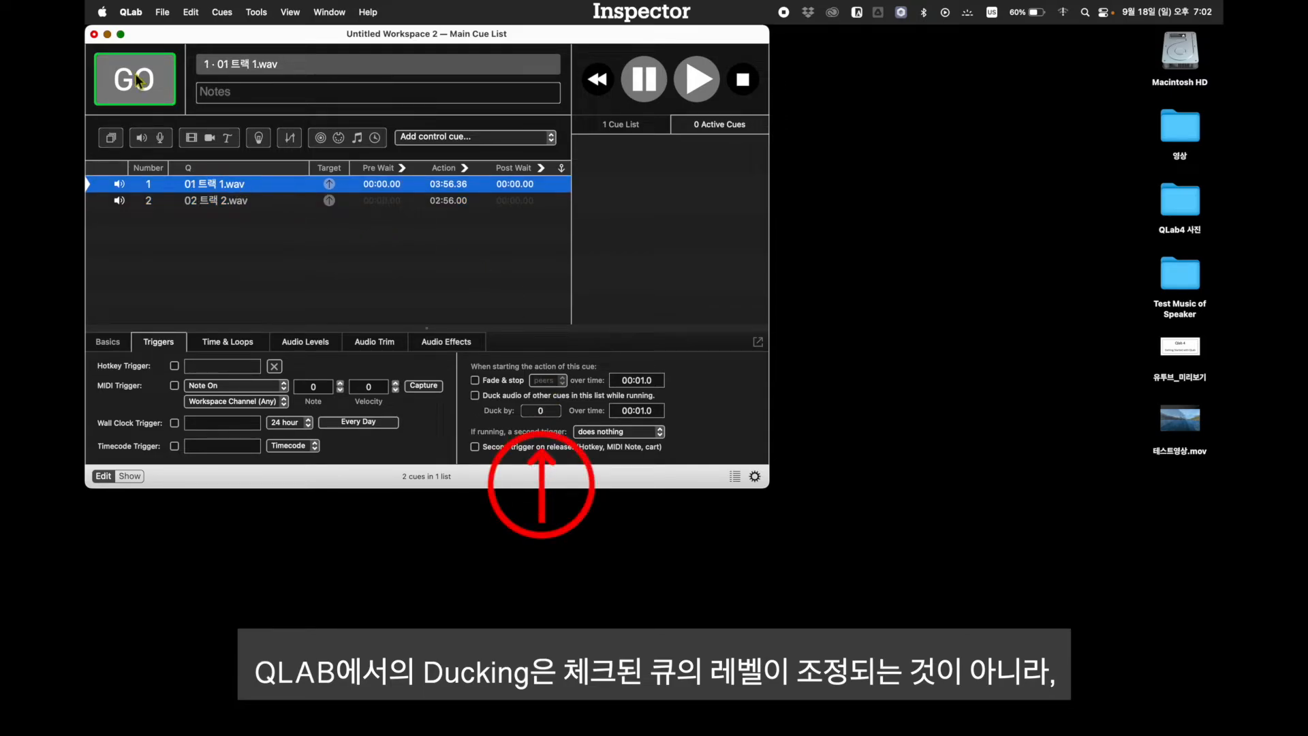
{"action": "left_click", "coordinate": [138, 76]}
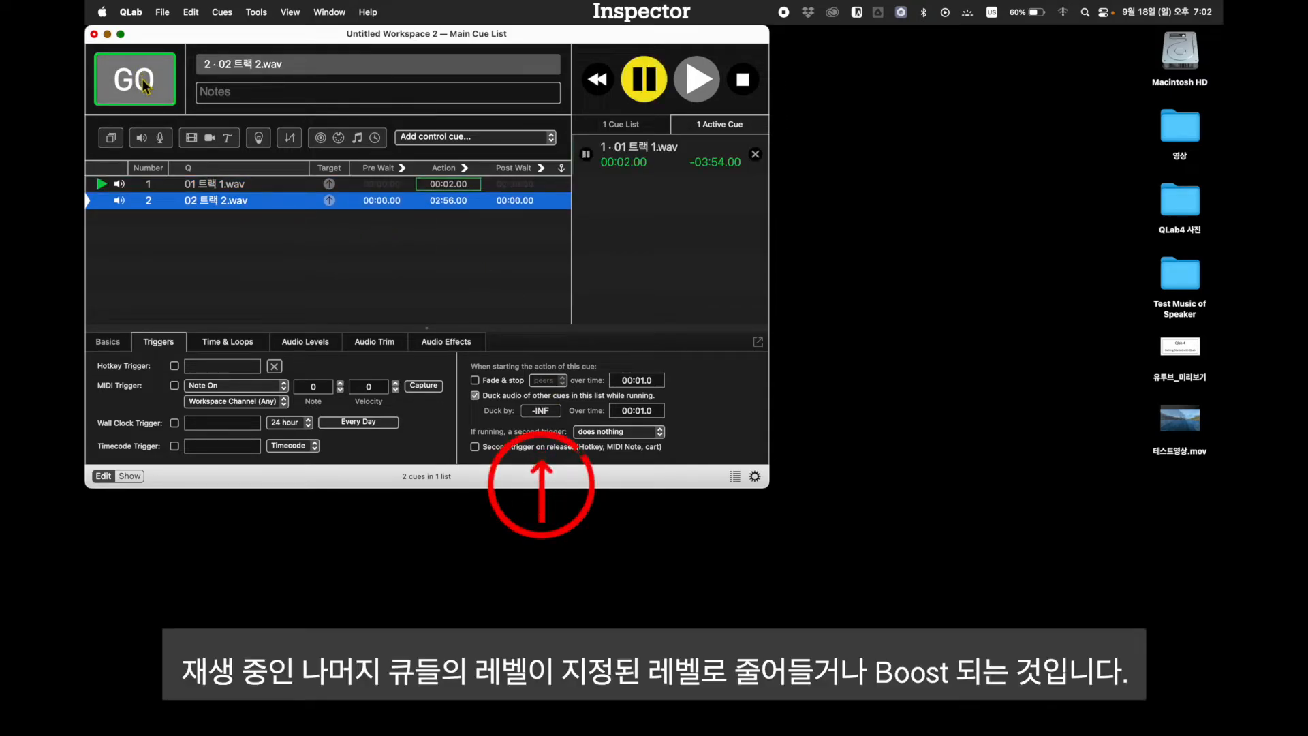
{"action": "left_click", "coordinate": [144, 82]}
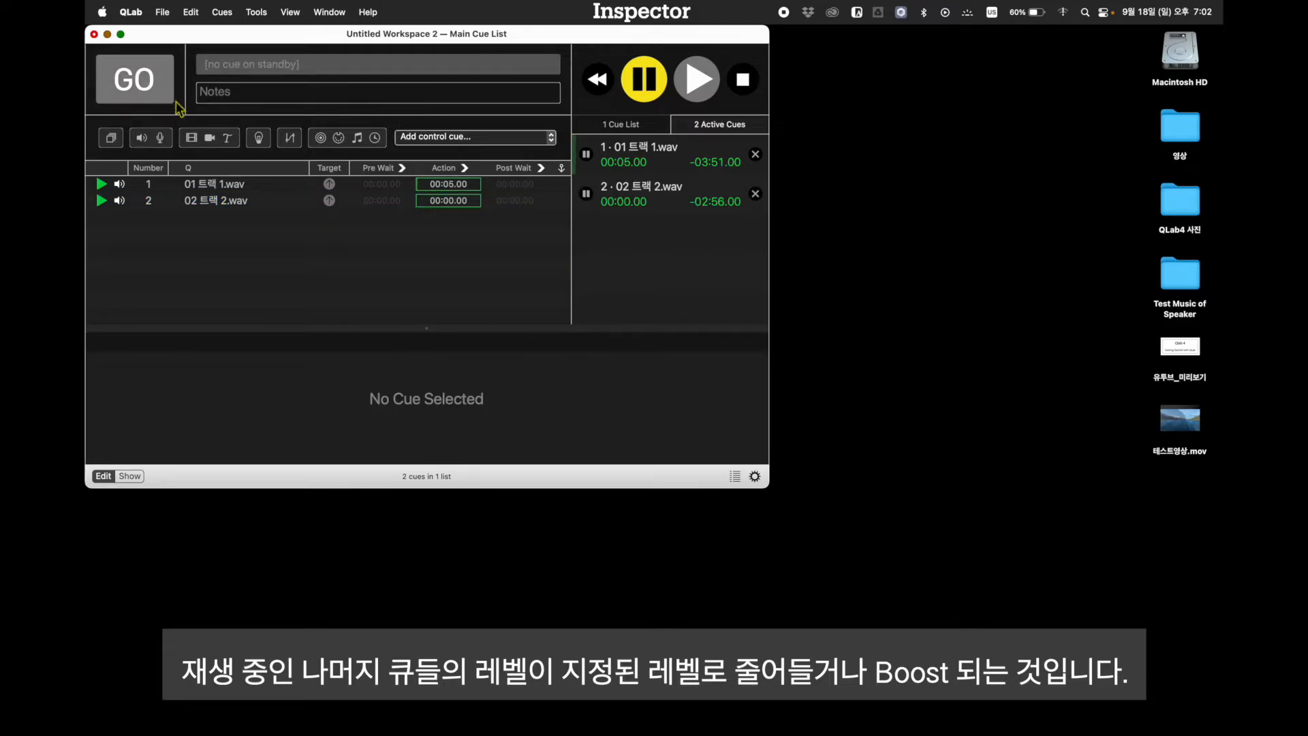
Pause, resume and again pause the ducking cue 2, 02 트랙 2.wav, while cue 1 keeps running
{"action": "left_click", "coordinate": [233, 201]}
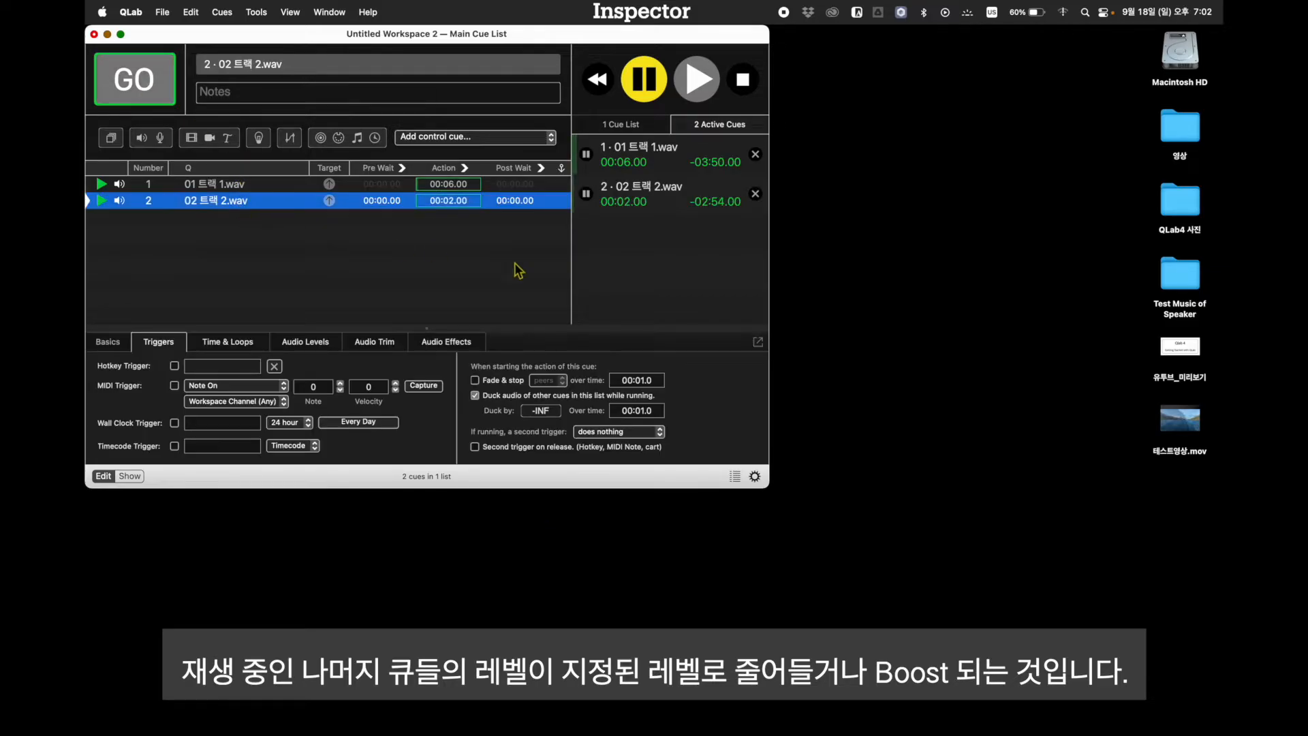
{"action": "left_click", "coordinate": [586, 193]}
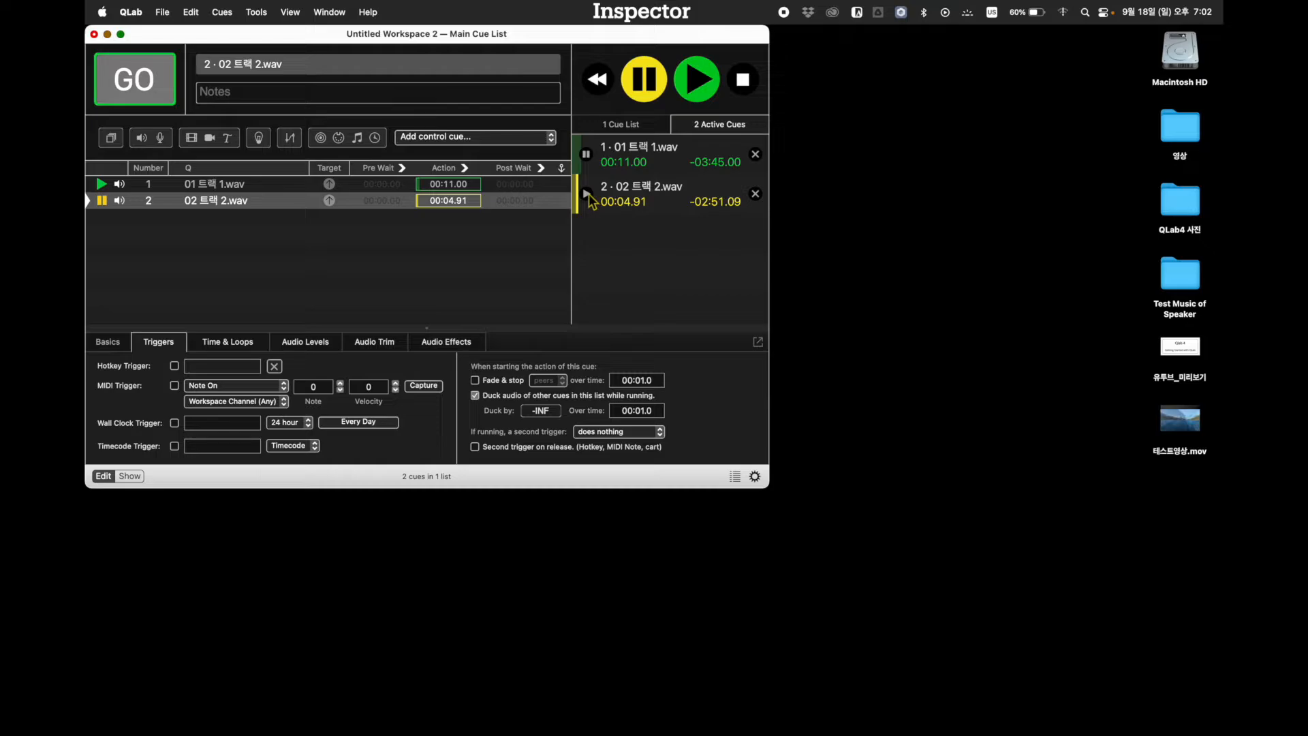
{"action": "left_click", "coordinate": [586, 193]}
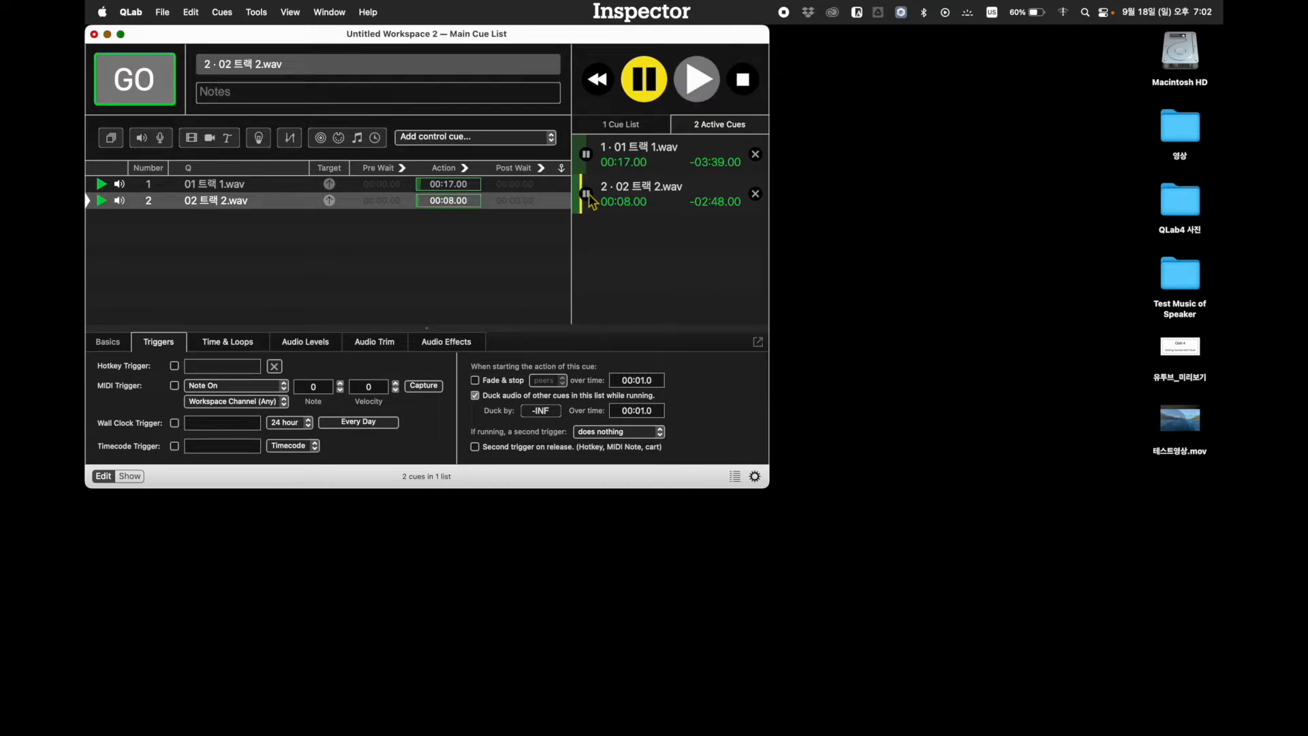
{"action": "left_click", "coordinate": [586, 194]}
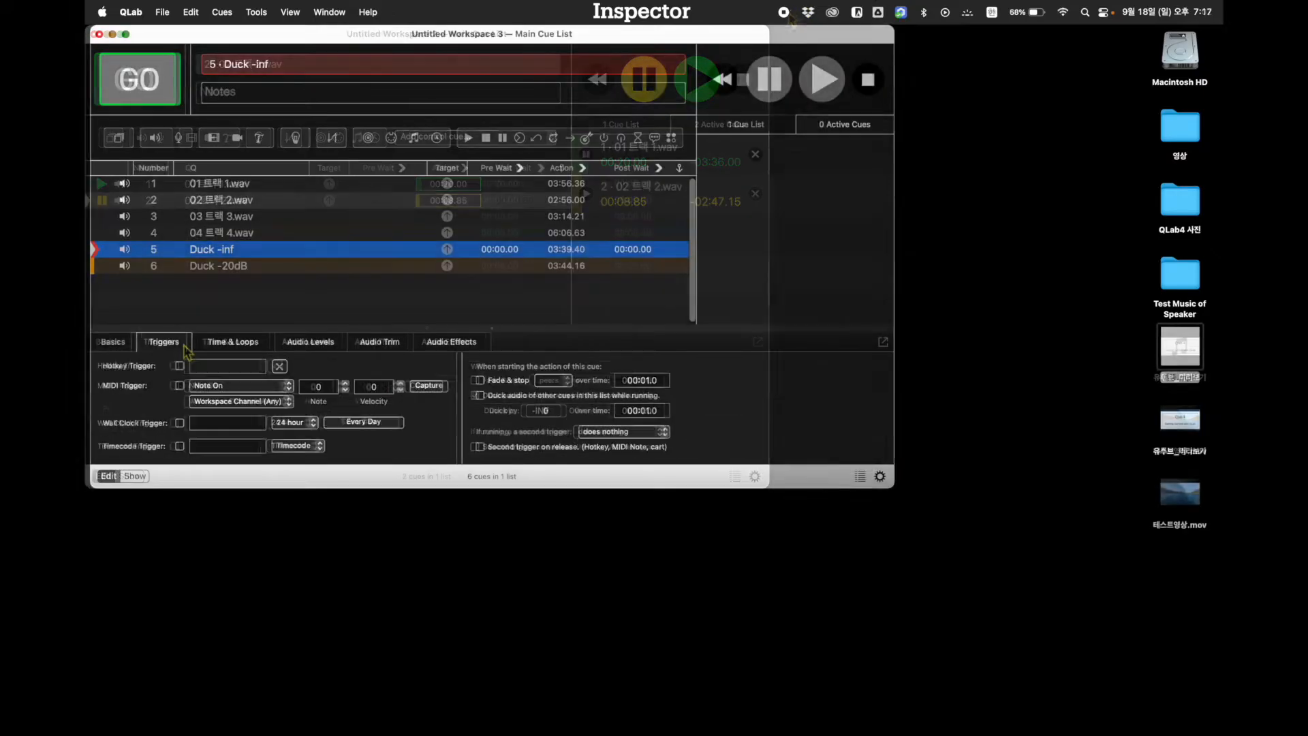
Enable ducking of other cues on cue 5, Duck -inf, with the duck amount set to -INF
{"action": "left_click", "coordinate": [481, 396]}
{"action": "left_click", "coordinate": [563, 412]}
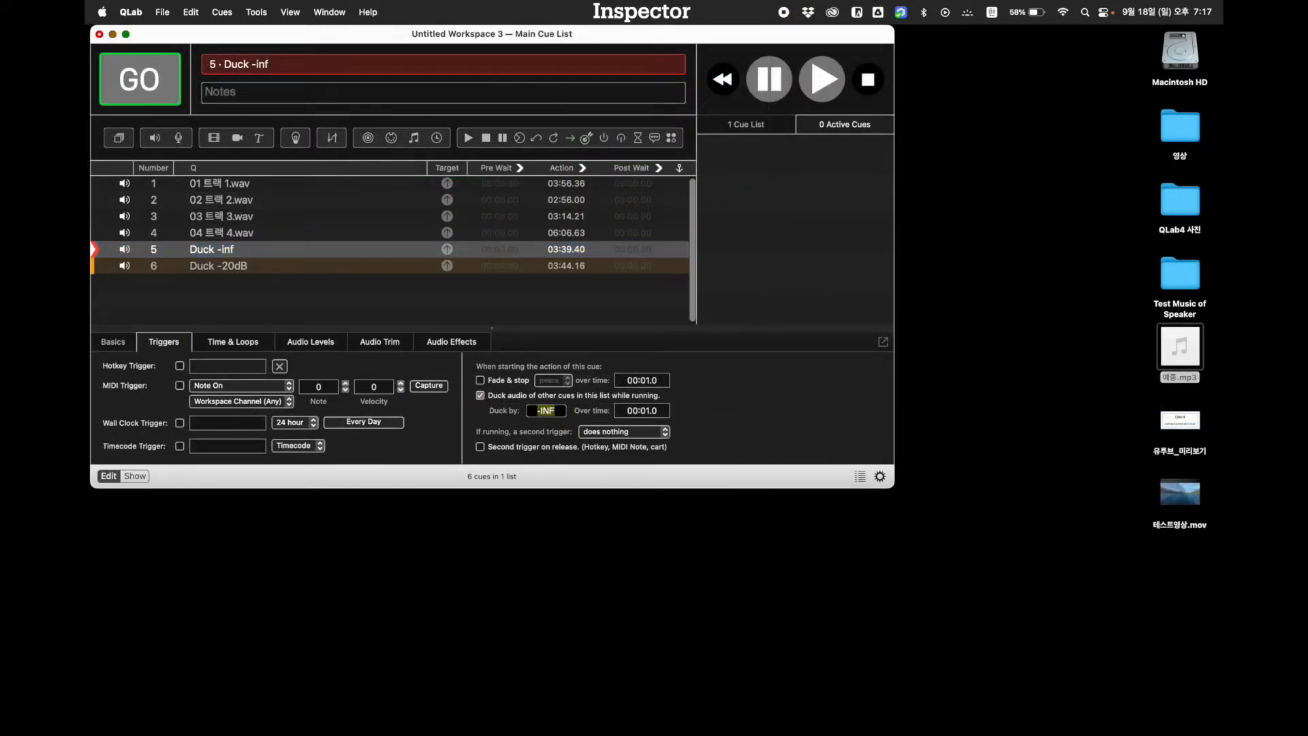
Set cue 6, Duck -20dB, to duck the other cues by -20 over 3 seconds
{"action": "left_click", "coordinate": [208, 267]}
{"action": "left_click", "coordinate": [564, 411]}
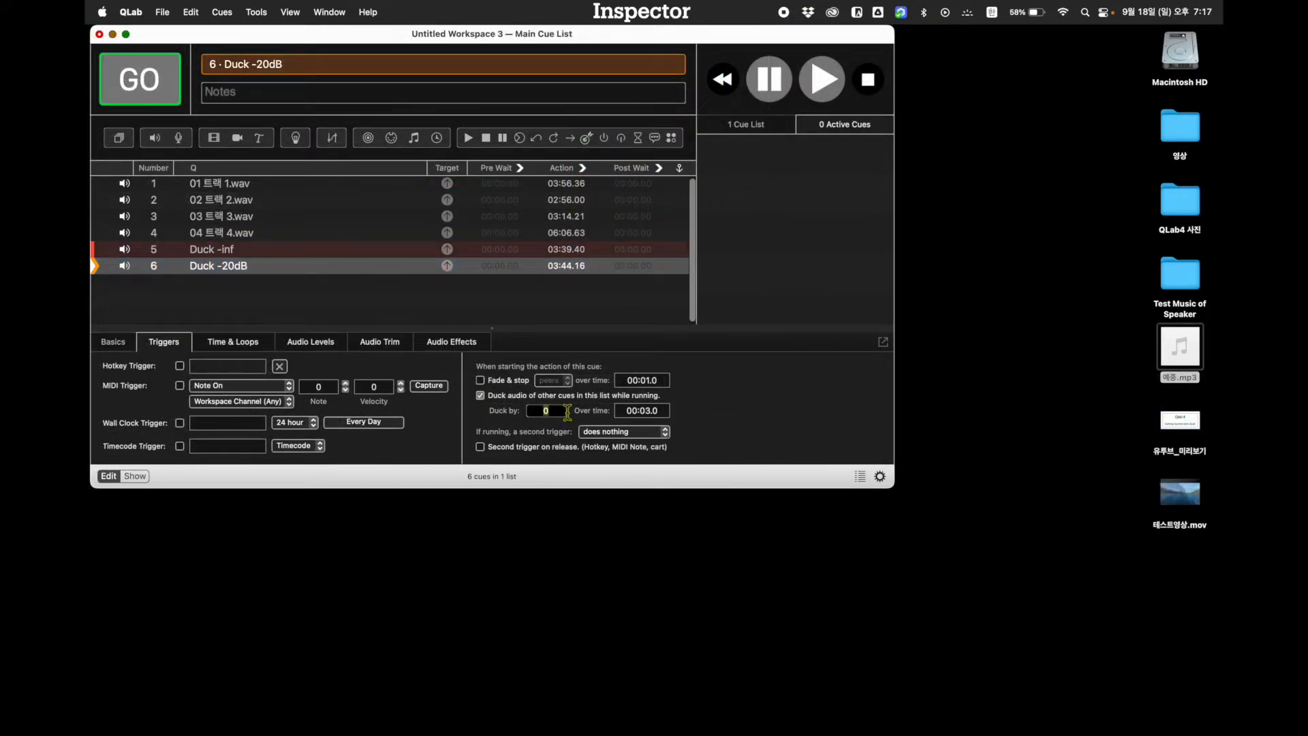
{"action": "key", "text": "Return"}
{"action": "type", "text": "3"}
{"action": "key", "text": "Return"}
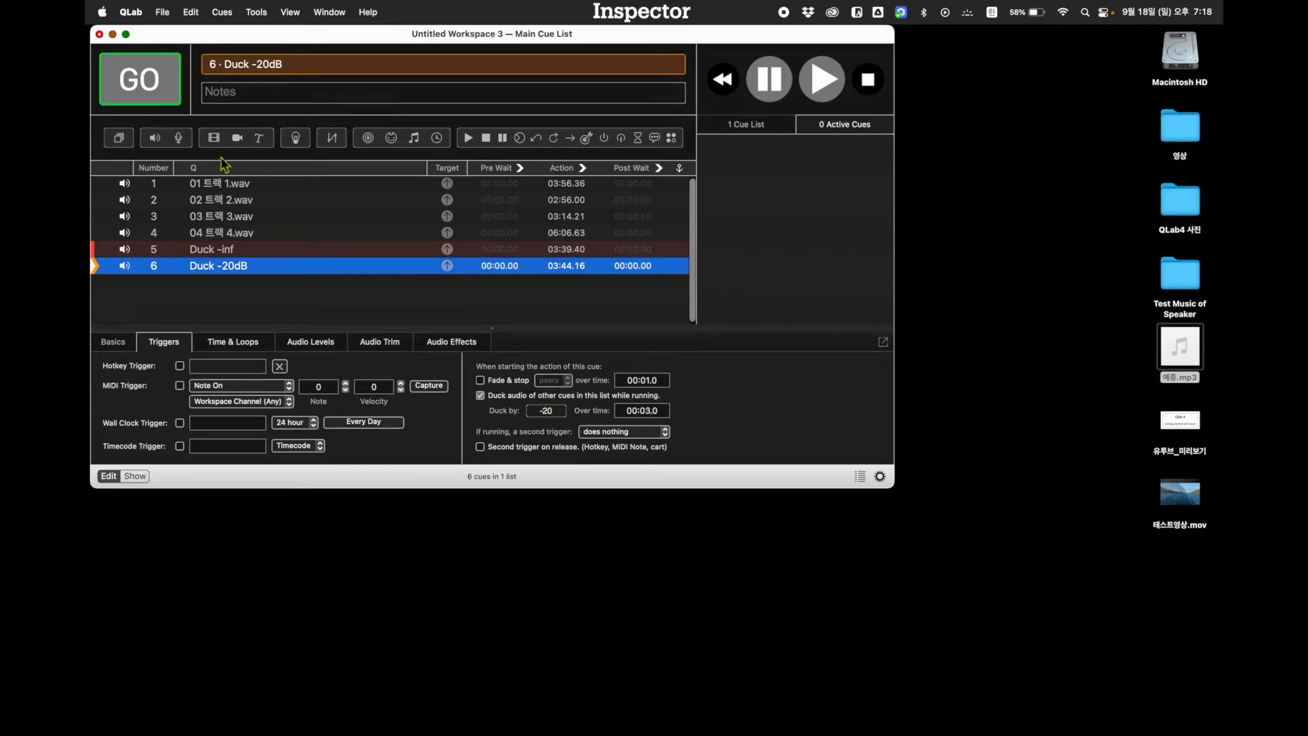
Start cues 1 to 4 in order, and fire cue 5, Duck -inf, over them
{"action": "left_click", "coordinate": [226, 183]}
{"action": "left_click", "coordinate": [161, 87]}
{"action": "left_click", "coordinate": [161, 88]}
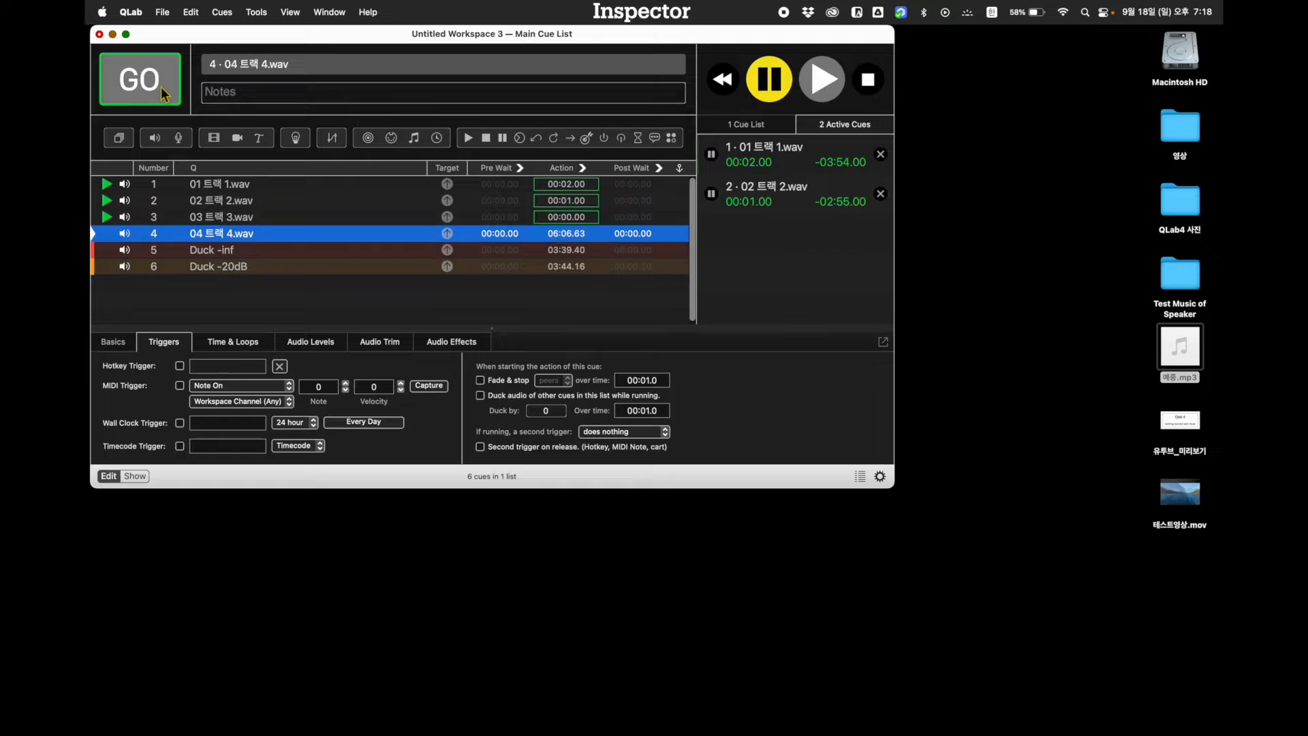
{"action": "left_click", "coordinate": [161, 87]}
{"action": "left_click", "coordinate": [160, 87]}
{"action": "left_click", "coordinate": [161, 87]}
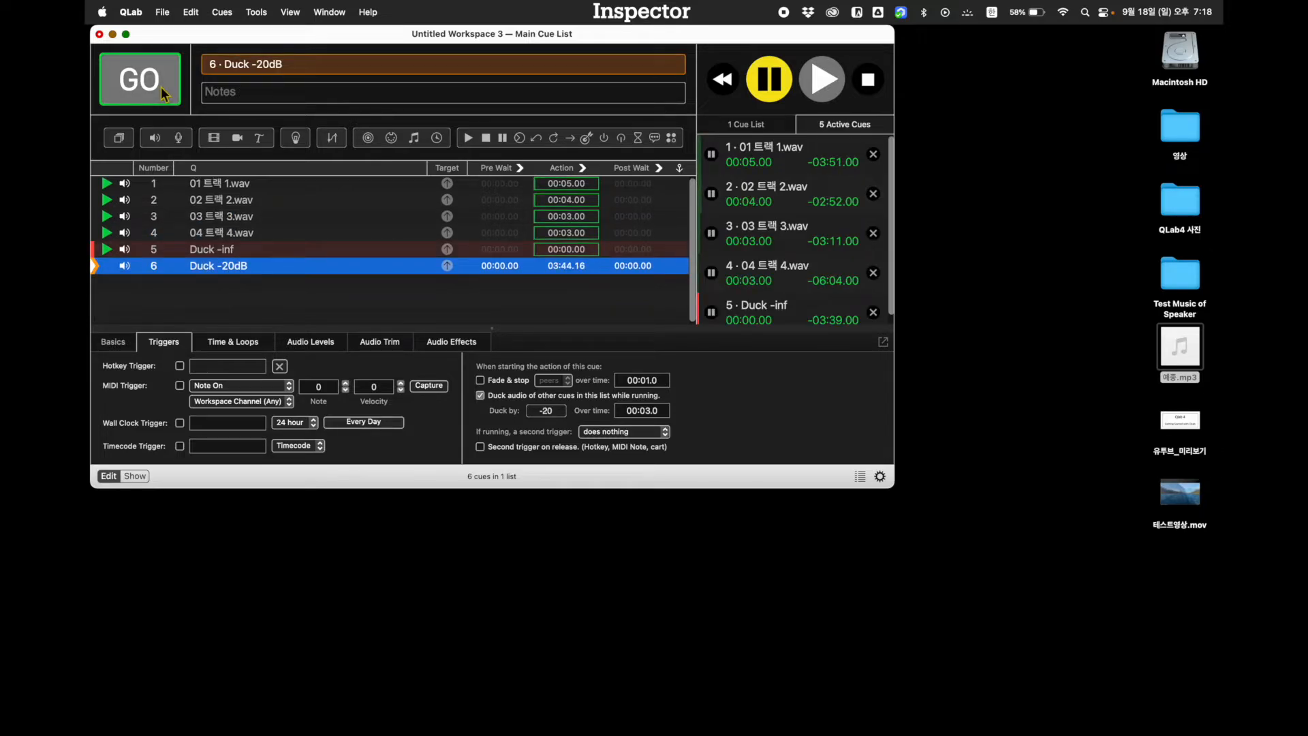
Fire cue 6, Duck -20dB, and examine the audio levels of running cues 1 to 5 one after another
{"action": "left_click", "coordinate": [311, 342]}
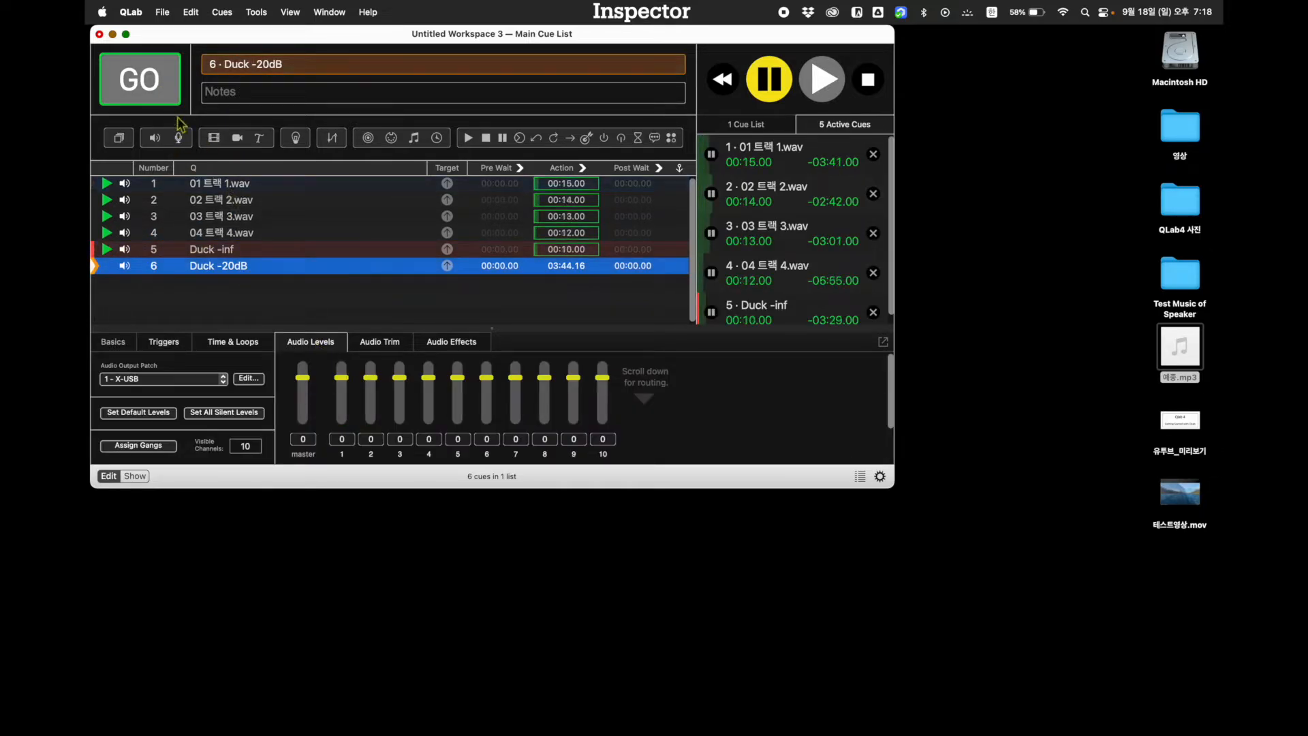
{"action": "left_click", "coordinate": [165, 92]}
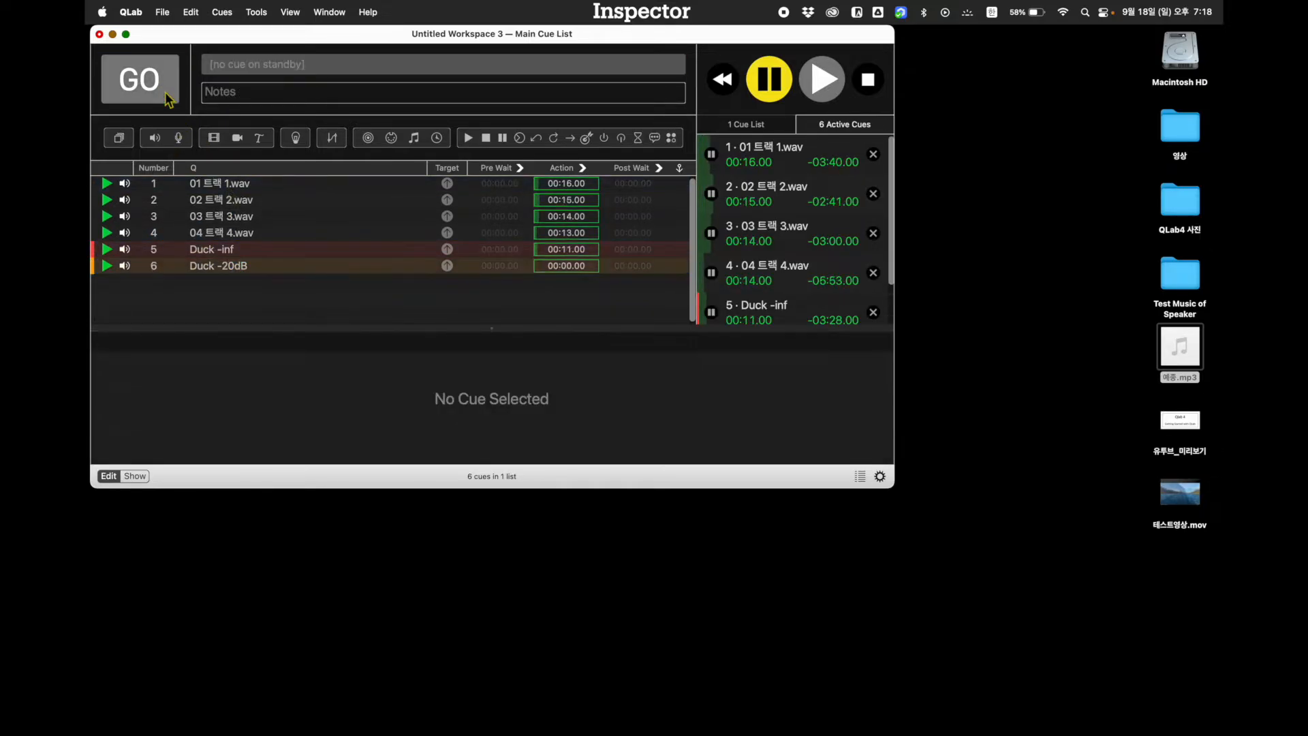
{"action": "left_click", "coordinate": [234, 188]}
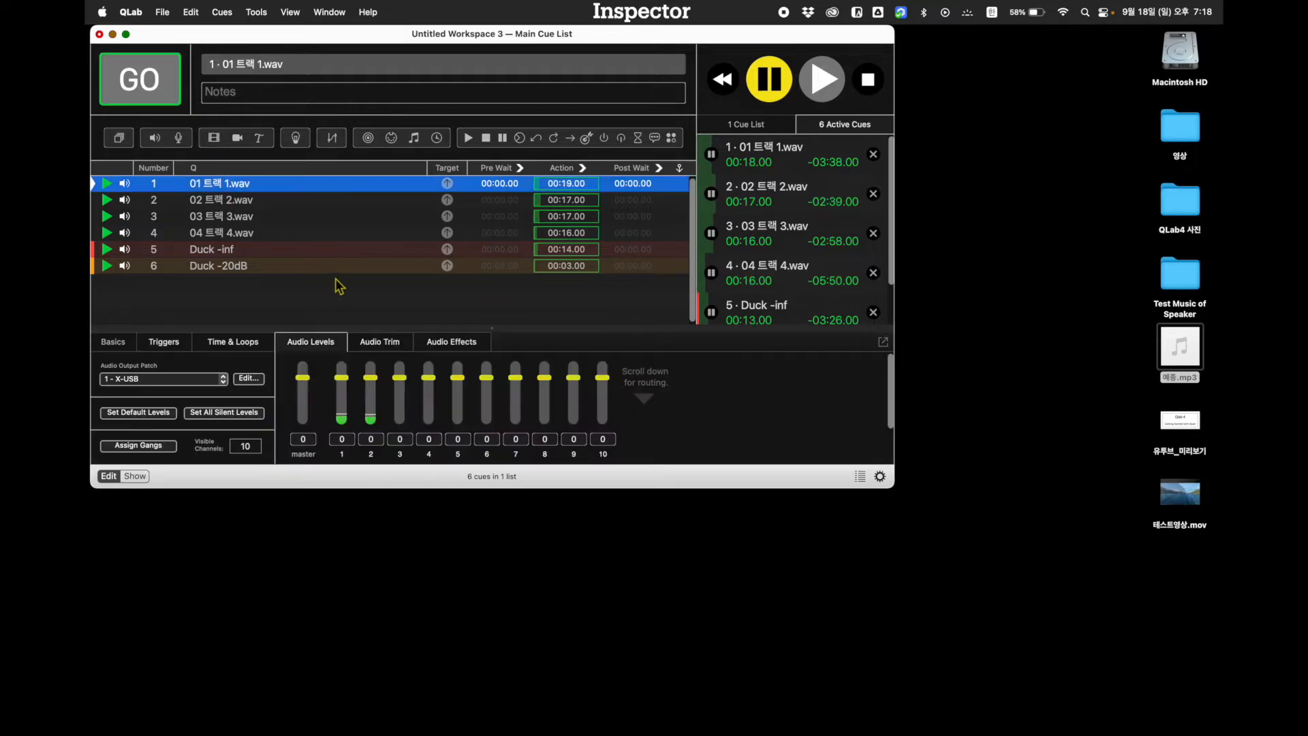
{"action": "left_click", "coordinate": [235, 203]}
{"action": "left_click", "coordinate": [234, 218]}
{"action": "left_click", "coordinate": [232, 234]}
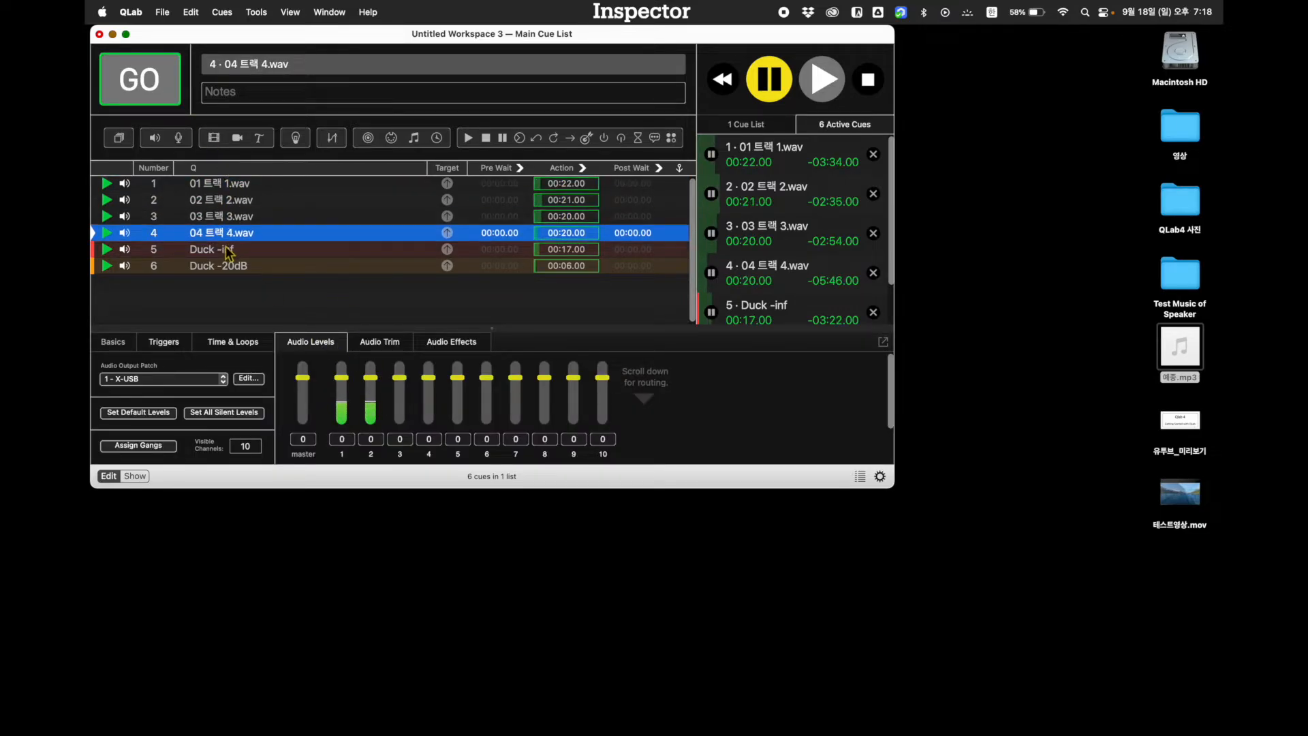
{"action": "left_click", "coordinate": [231, 252]}
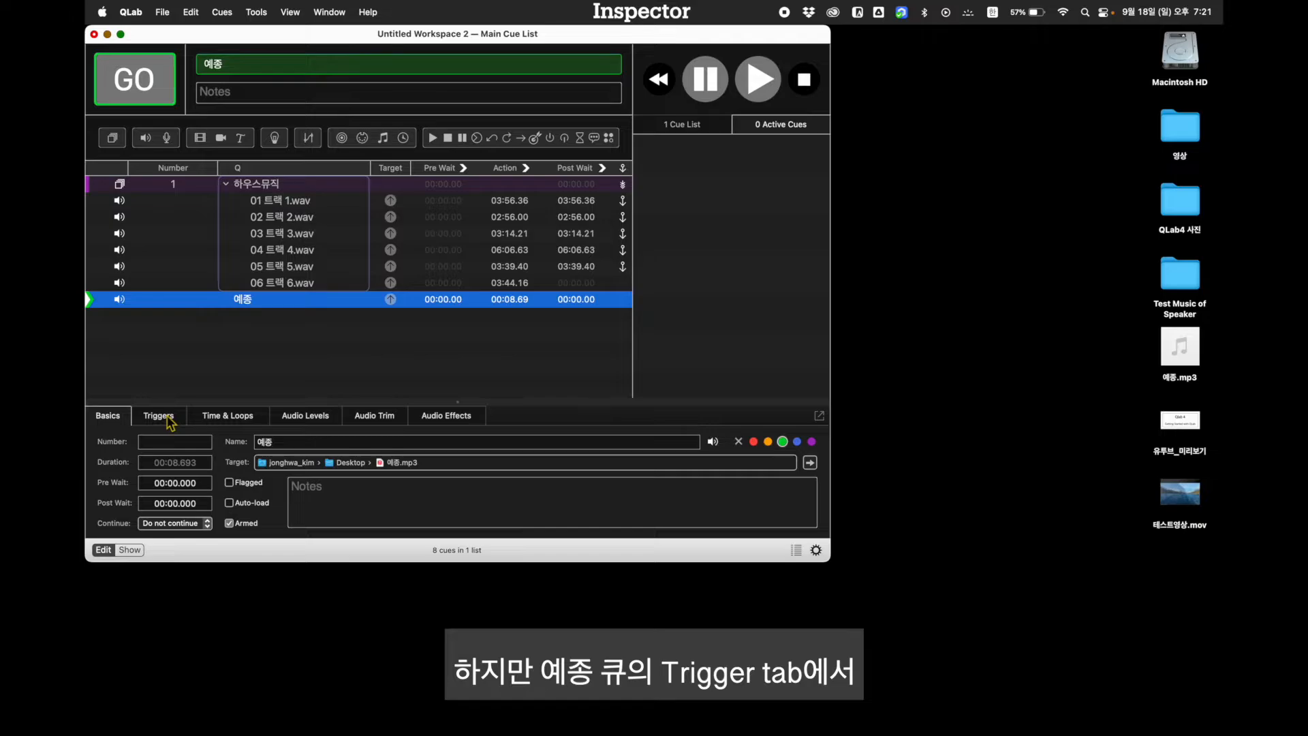
Set the duck over time of the 예종 cue to 2 seconds
{"action": "left_click", "coordinate": [168, 418]}
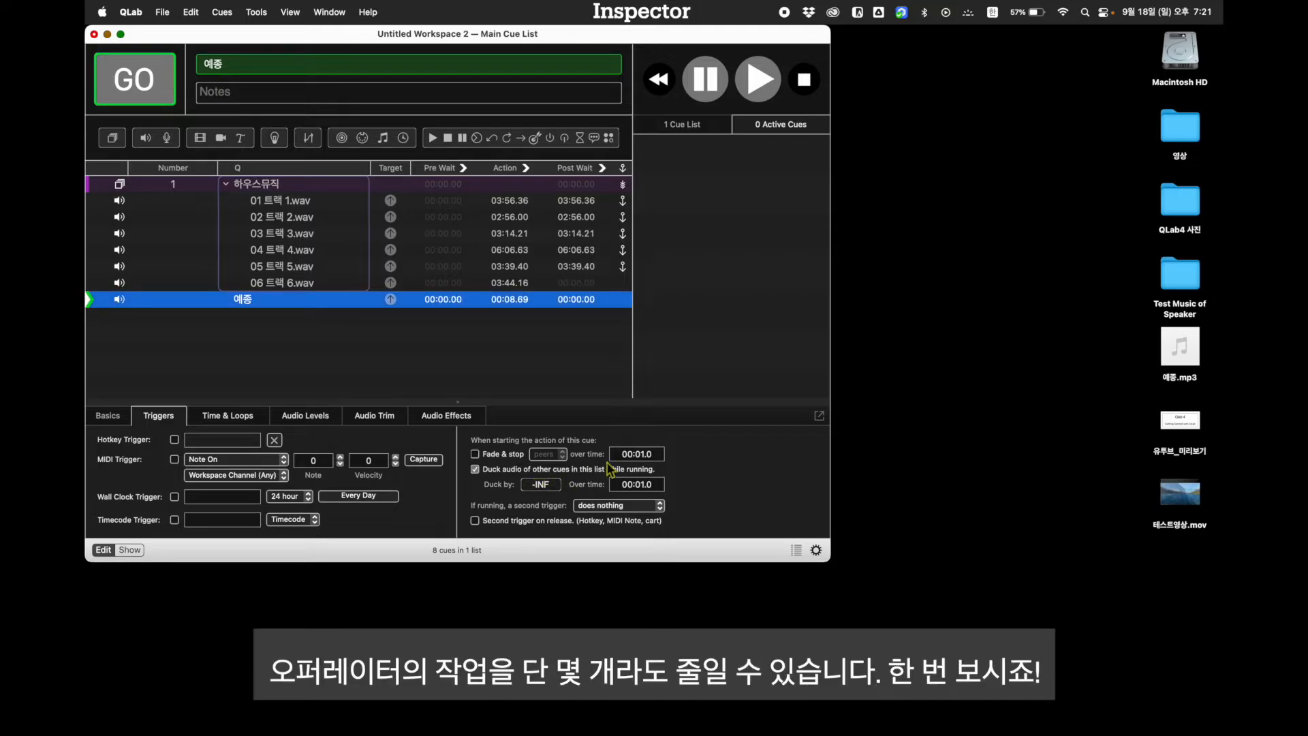
{"action": "left_click", "coordinate": [648, 484]}
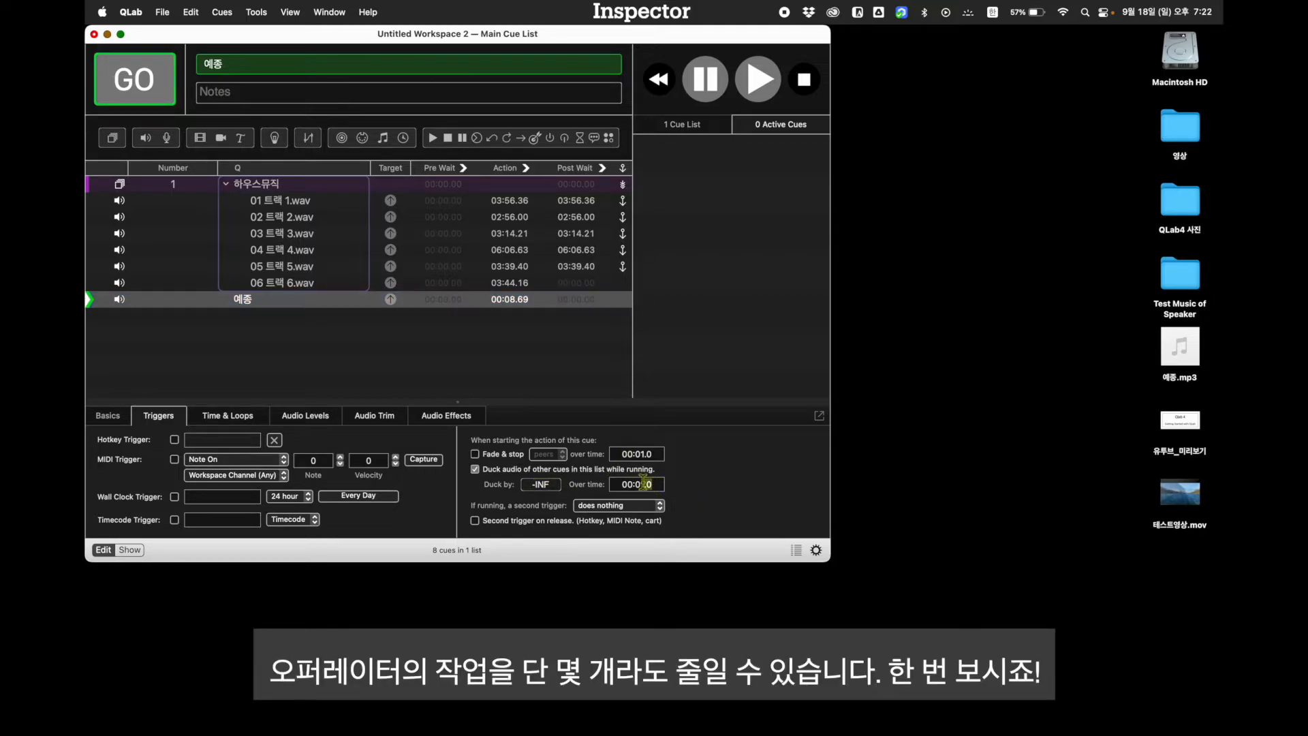
{"action": "type", "text": "2"}
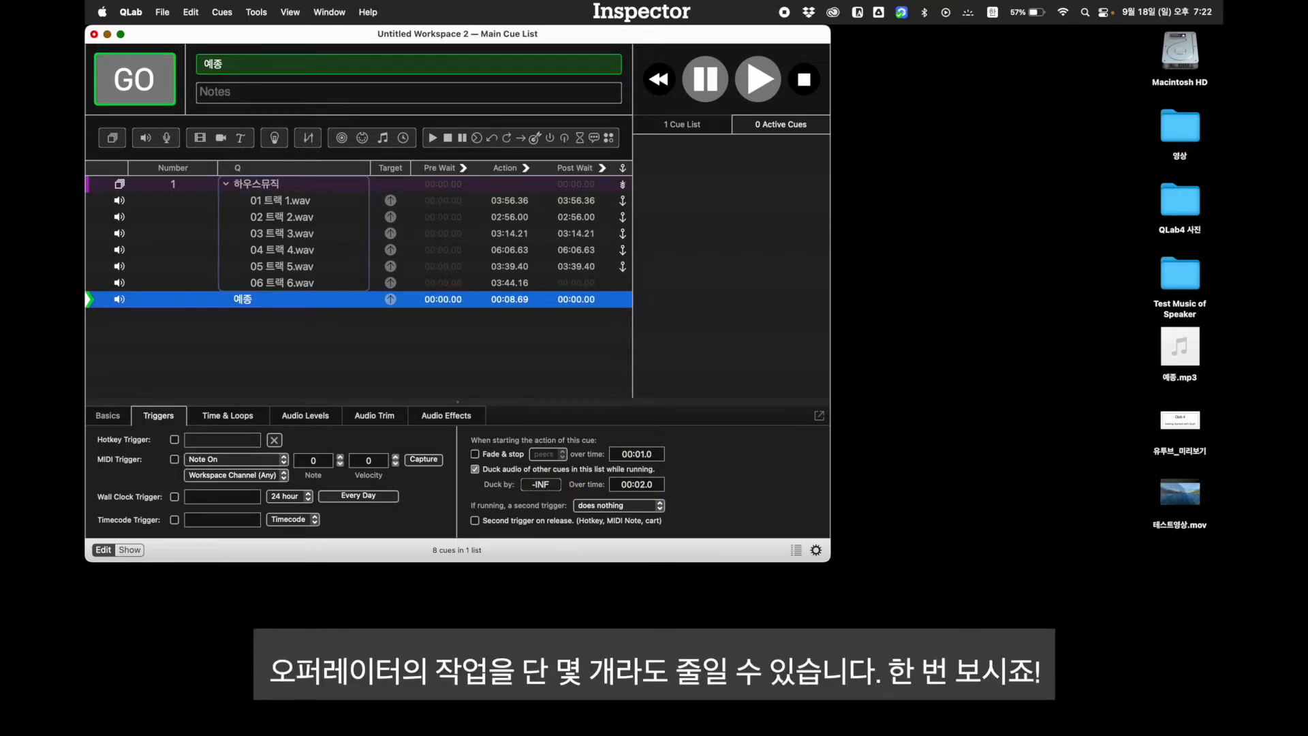
Collapse the 하우스뮤직 group, start it, and fire the 예종 cue over the playing music
{"action": "left_click", "coordinate": [226, 184]}
{"action": "left_click", "coordinate": [257, 184]}
{"action": "left_click", "coordinate": [158, 85]}
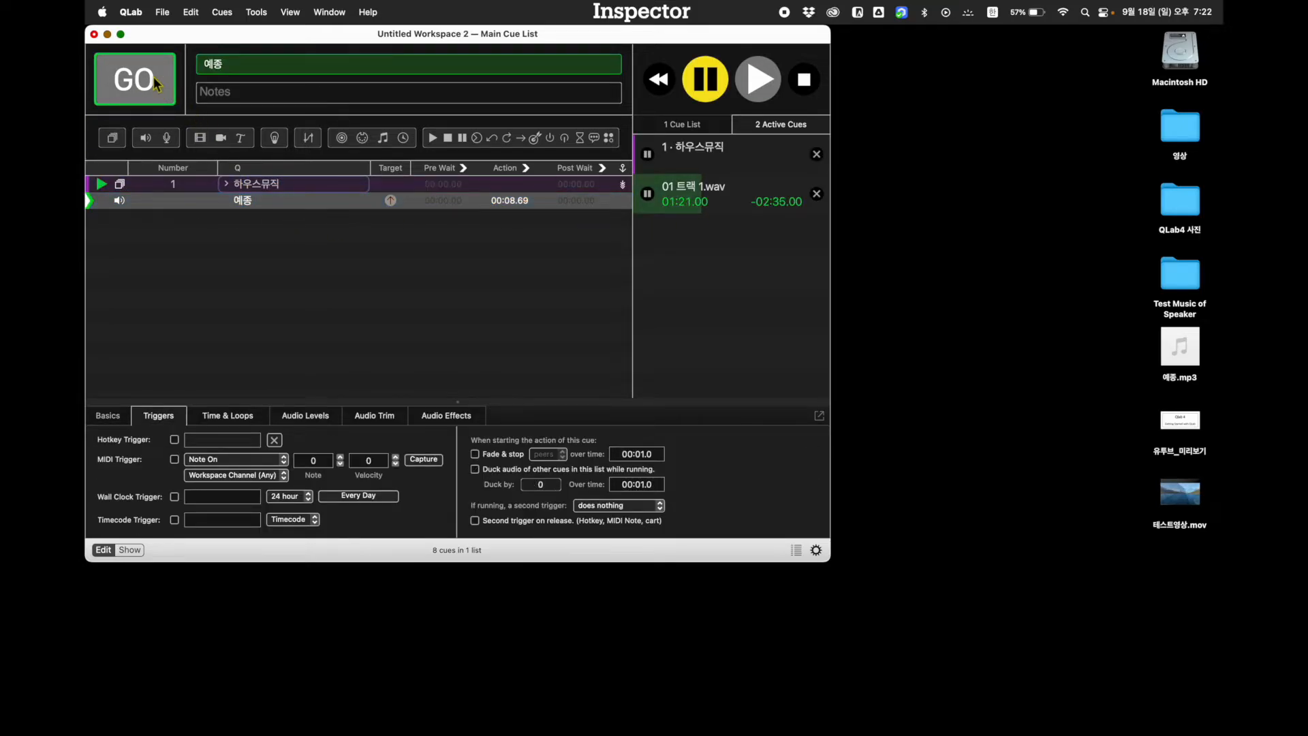
{"action": "left_click", "coordinate": [158, 85]}
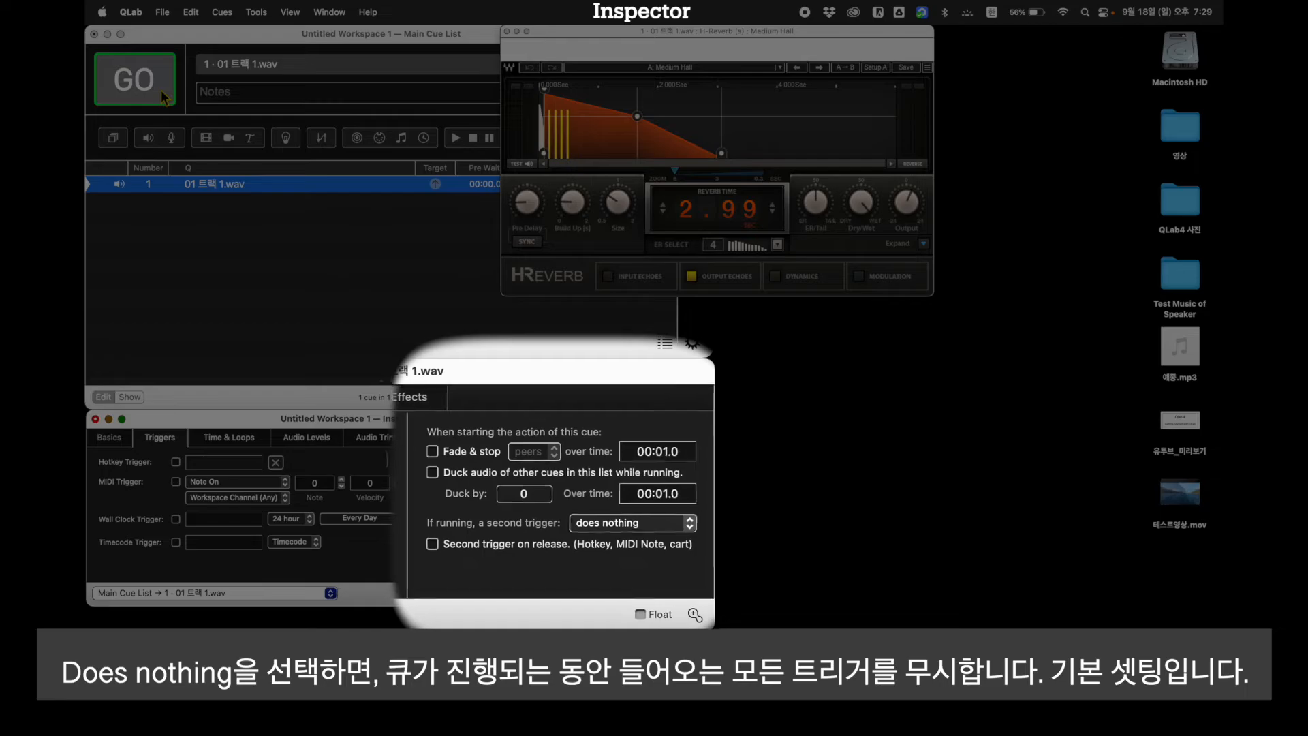
Start 01 트랙 1.wav, retrigger it while its second trigger does nothing, and stop playback
{"action": "left_click", "coordinate": [161, 90]}
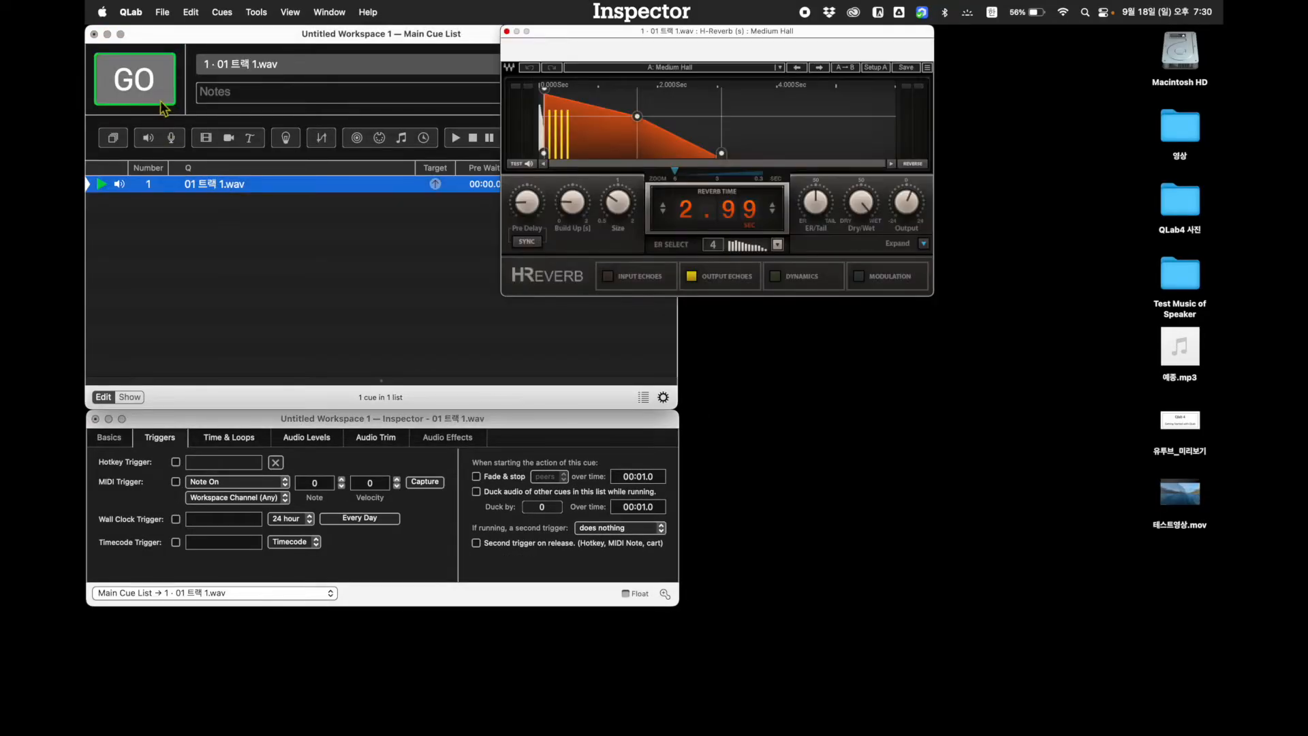
{"action": "left_click", "coordinate": [152, 85]}
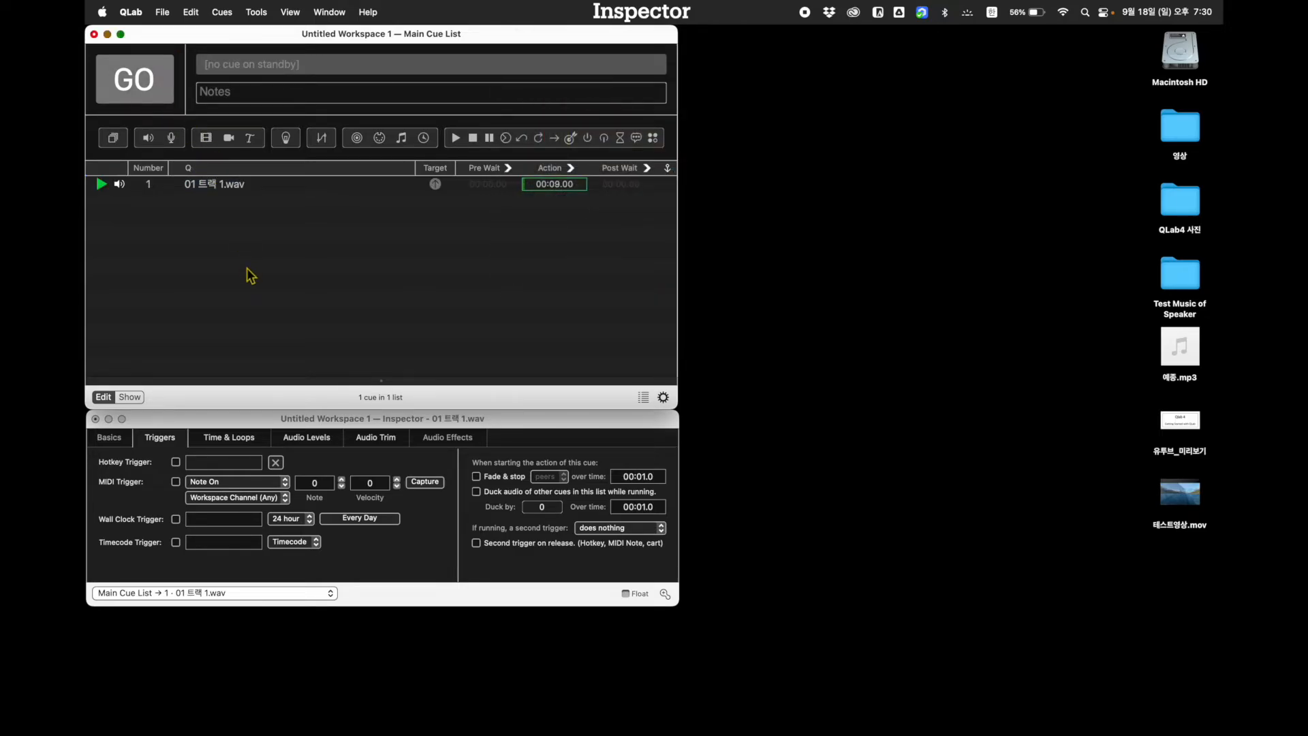
{"action": "key", "text": "Escape"}
Set the second trigger of 01 트랙 1.wav to panics, start the cue and retrigger it while running
{"action": "left_click", "coordinate": [607, 528]}
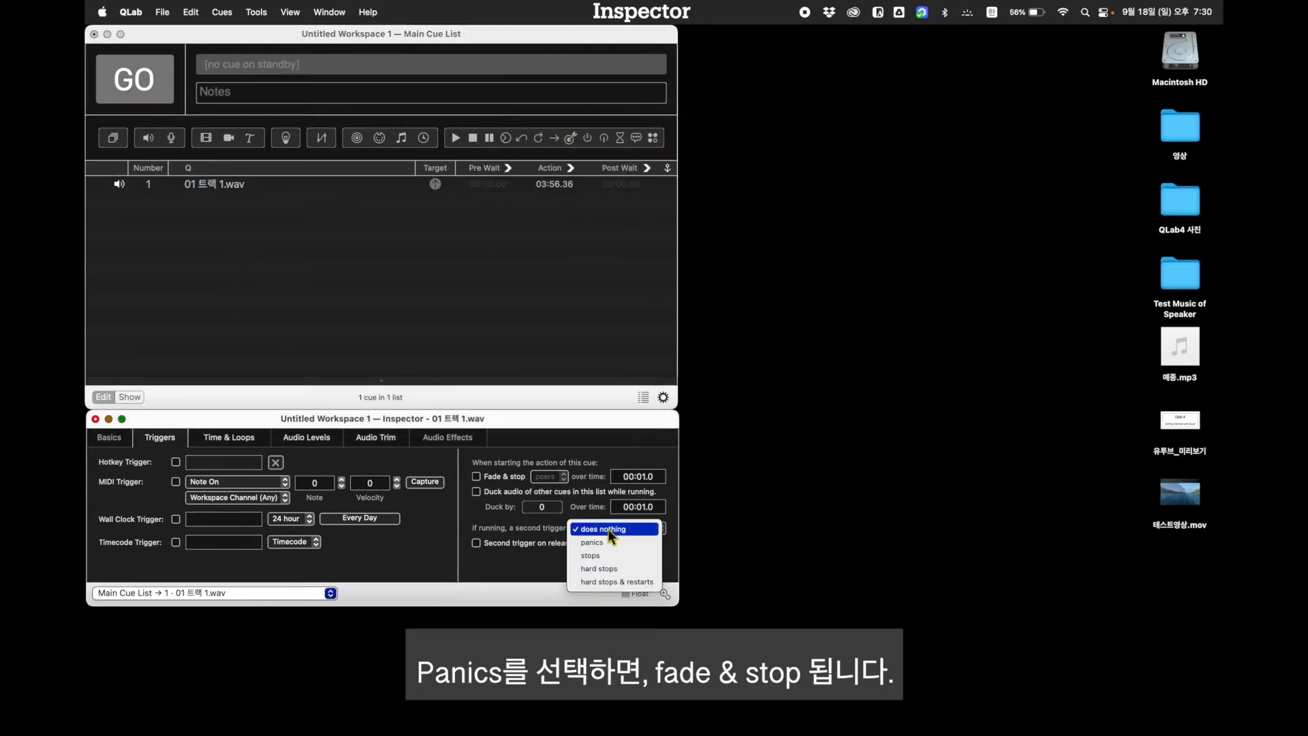
{"action": "left_click", "coordinate": [592, 542]}
{"action": "left_click", "coordinate": [211, 183]}
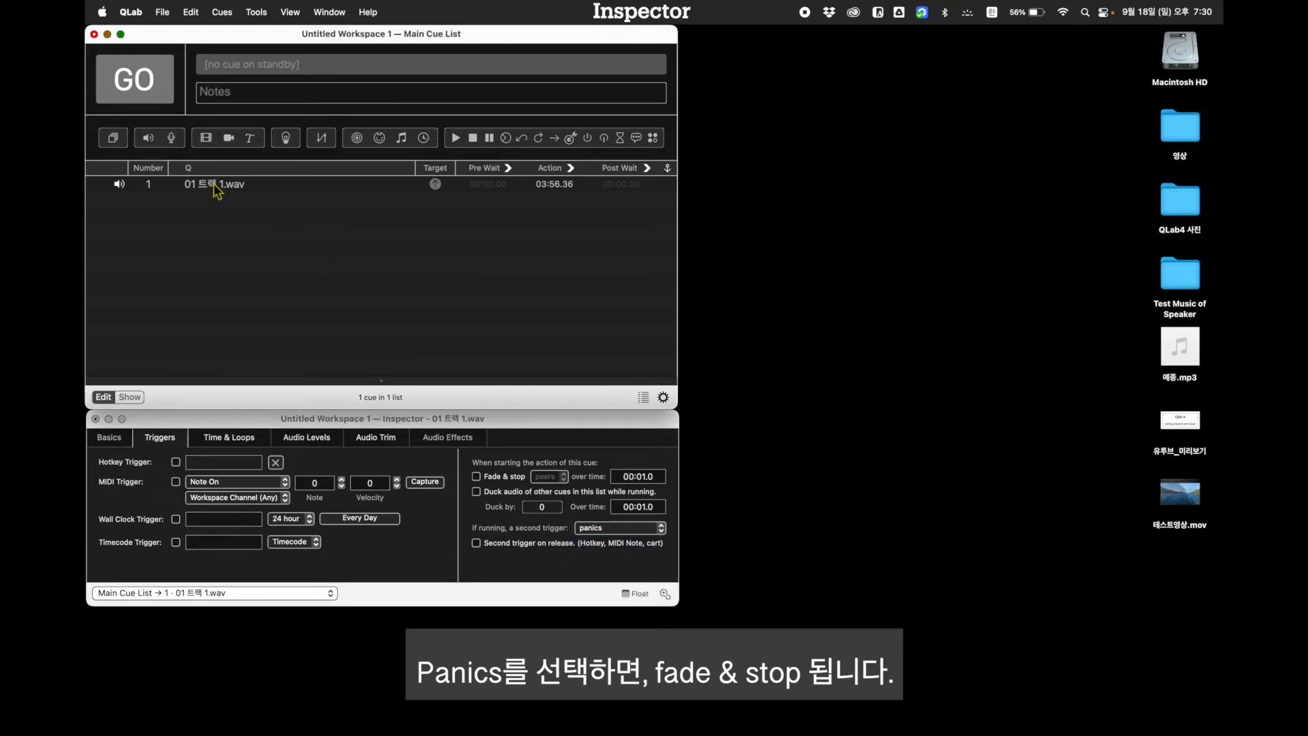
{"action": "key", "text": "space"}
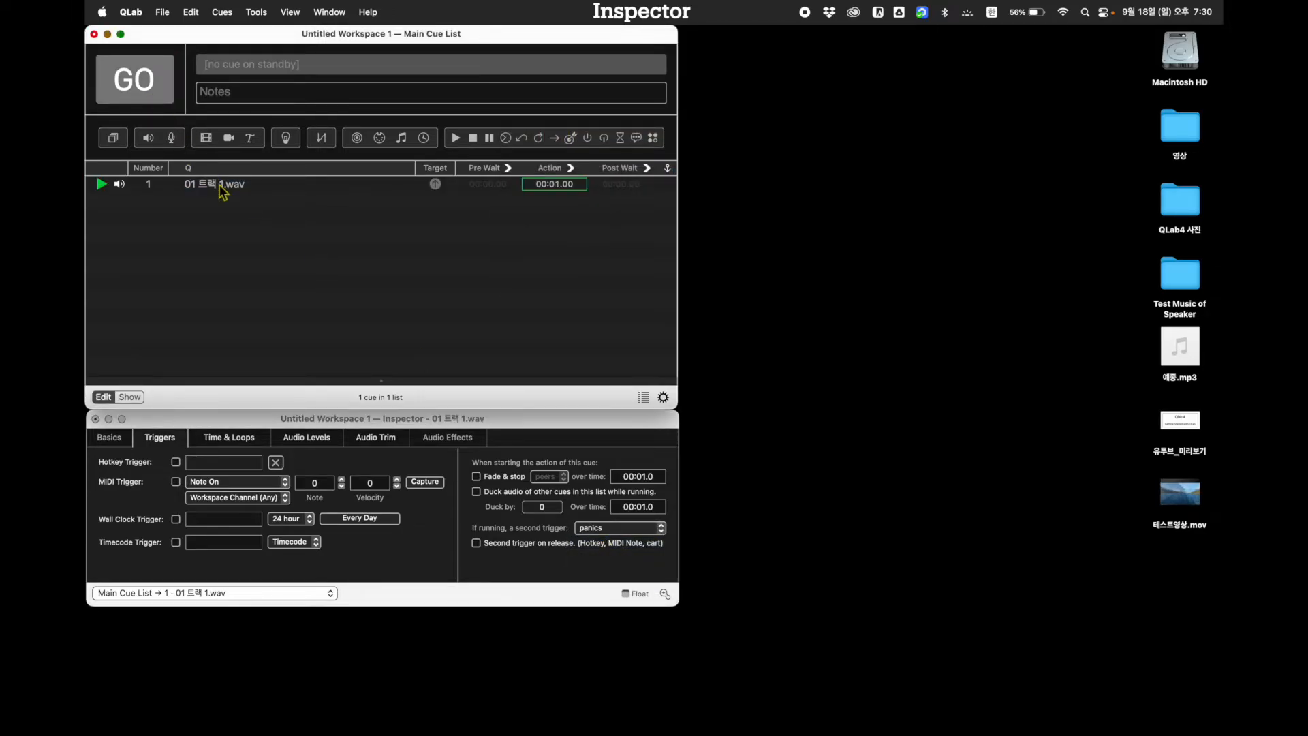
{"action": "left_click", "coordinate": [136, 81]}
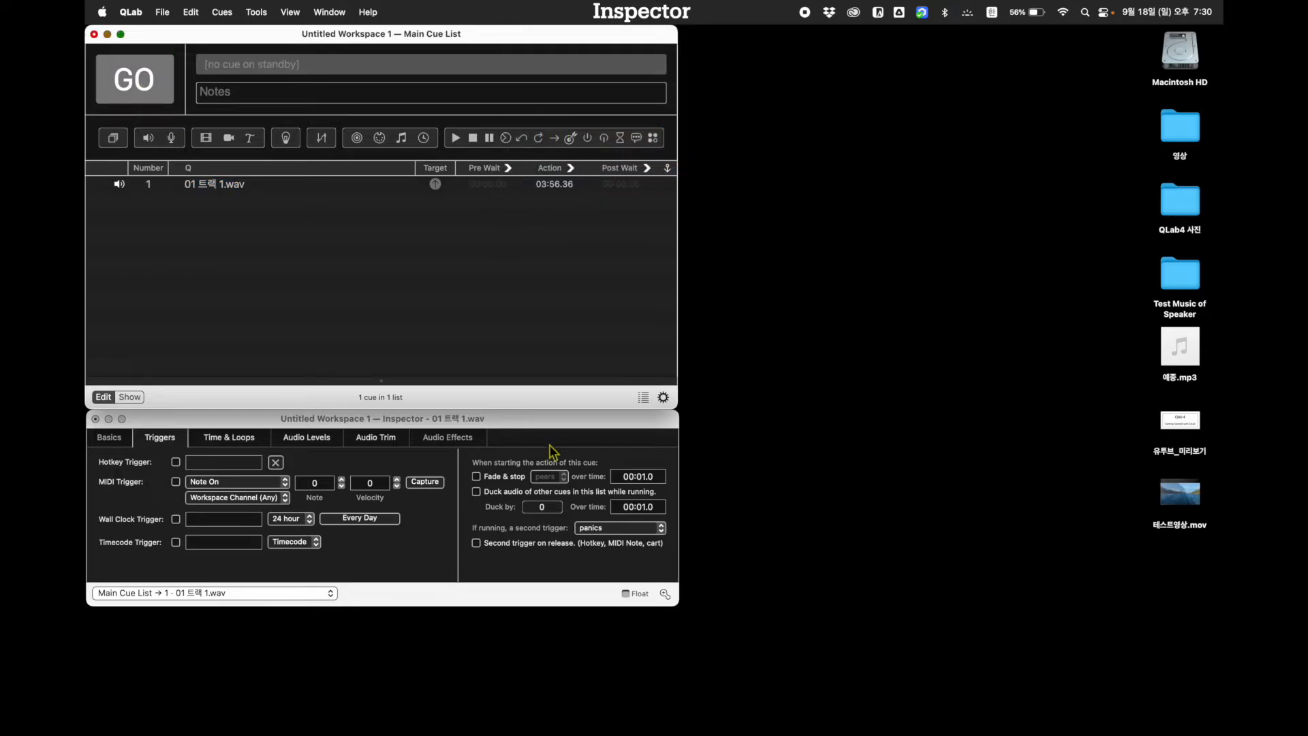
Set the second trigger behaviour of 01 트랙 1.wav to stops
{"action": "left_click", "coordinate": [610, 528]}
{"action": "left_click", "coordinate": [605, 545]}
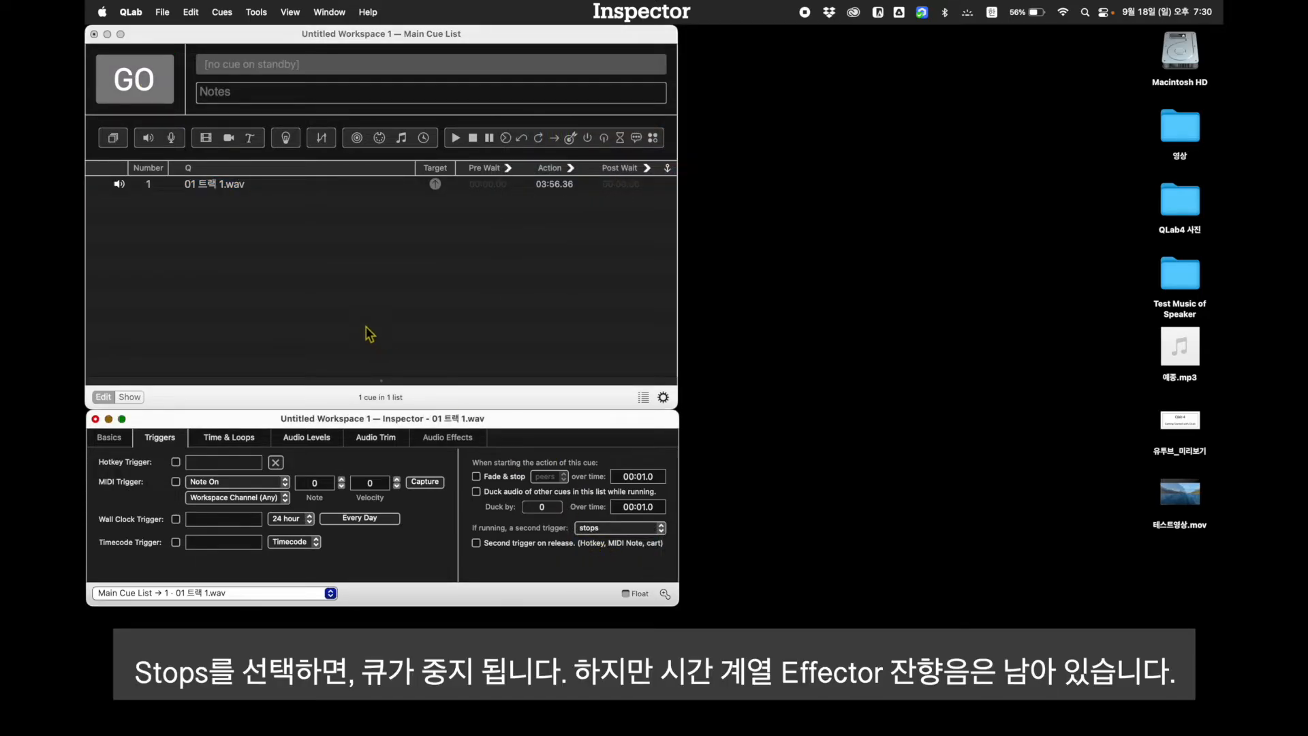
Start 01 트랙 1.wav, trigger it again while running to test the stops behaviour, and end all playback
{"action": "left_click", "coordinate": [312, 281]}
{"action": "left_click", "coordinate": [229, 195]}
{"action": "key", "text": "space"}
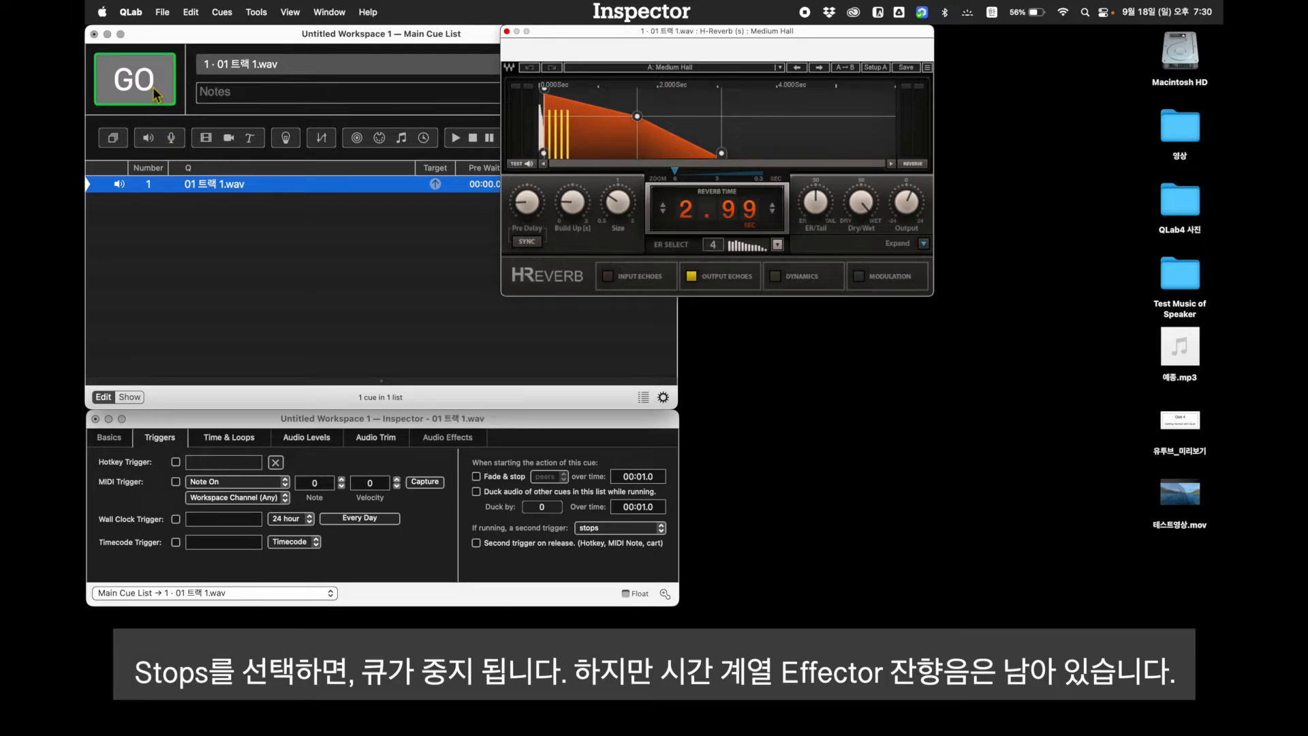
{"action": "left_click", "coordinate": [152, 87]}
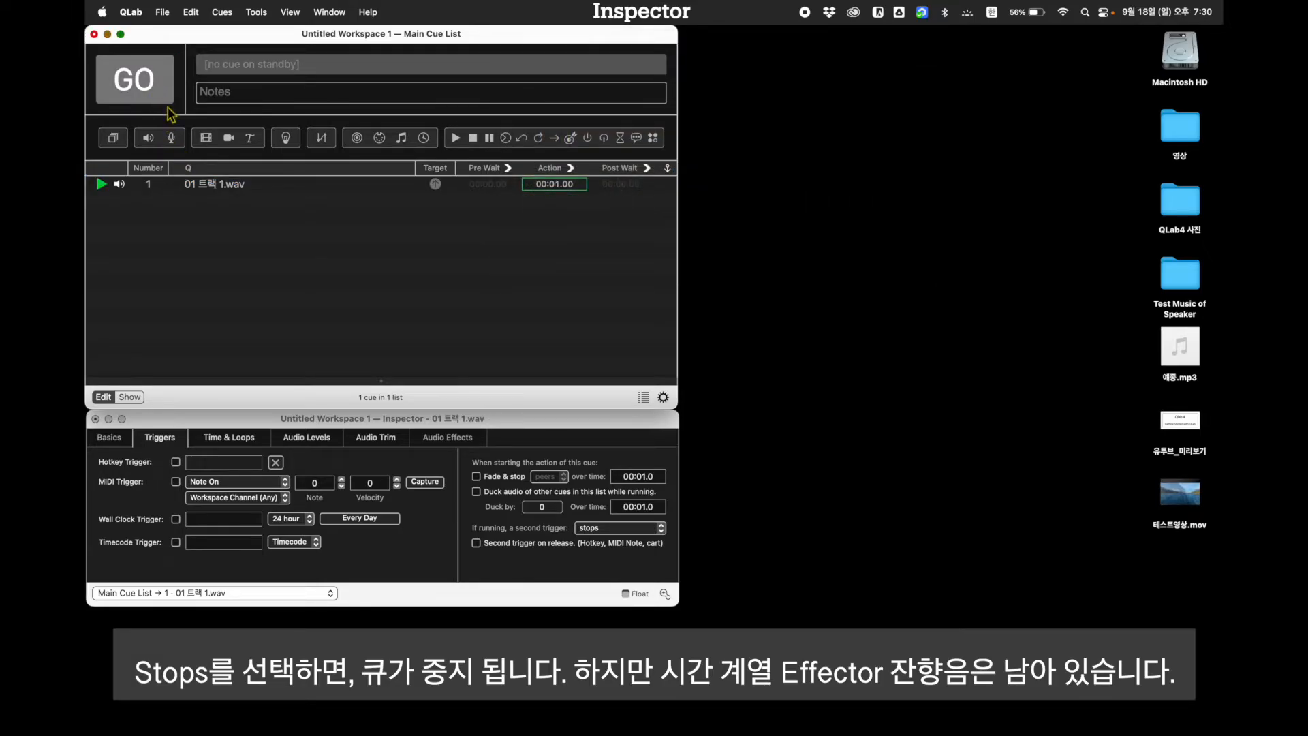
{"action": "left_click", "coordinate": [228, 188]}
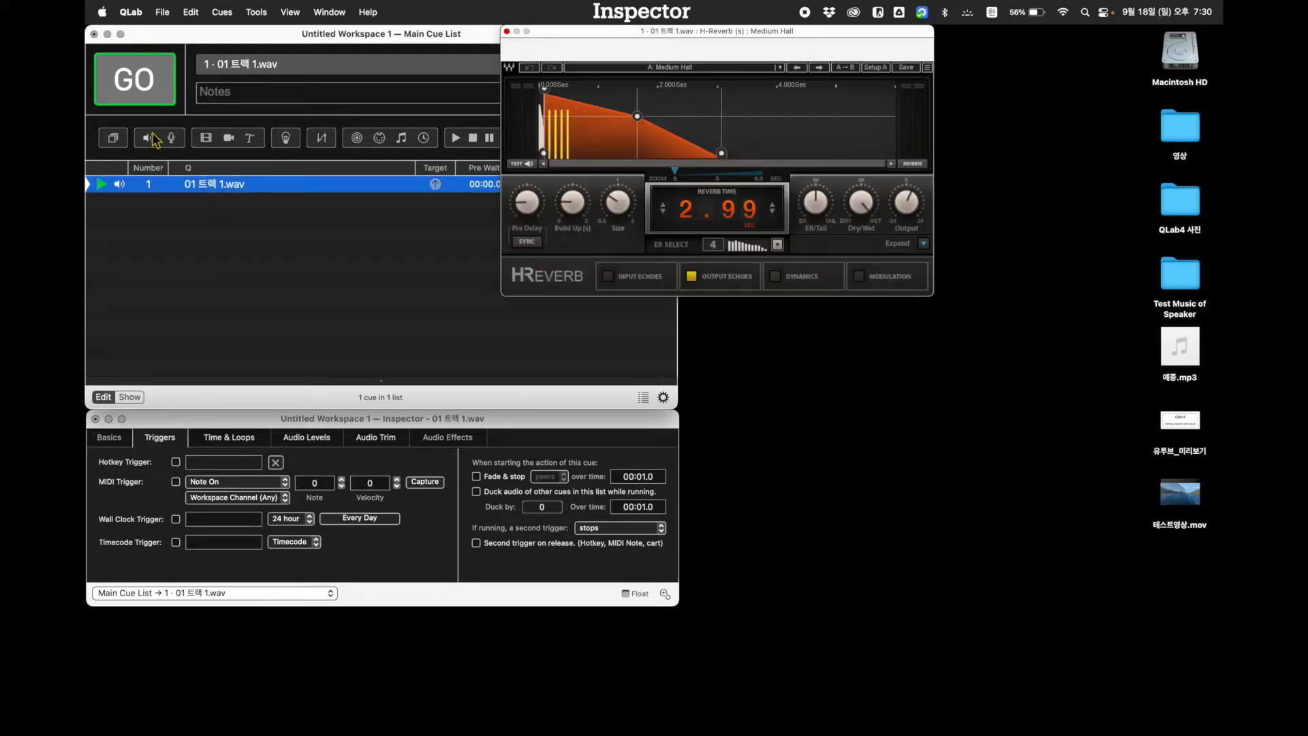
{"action": "left_click", "coordinate": [151, 89]}
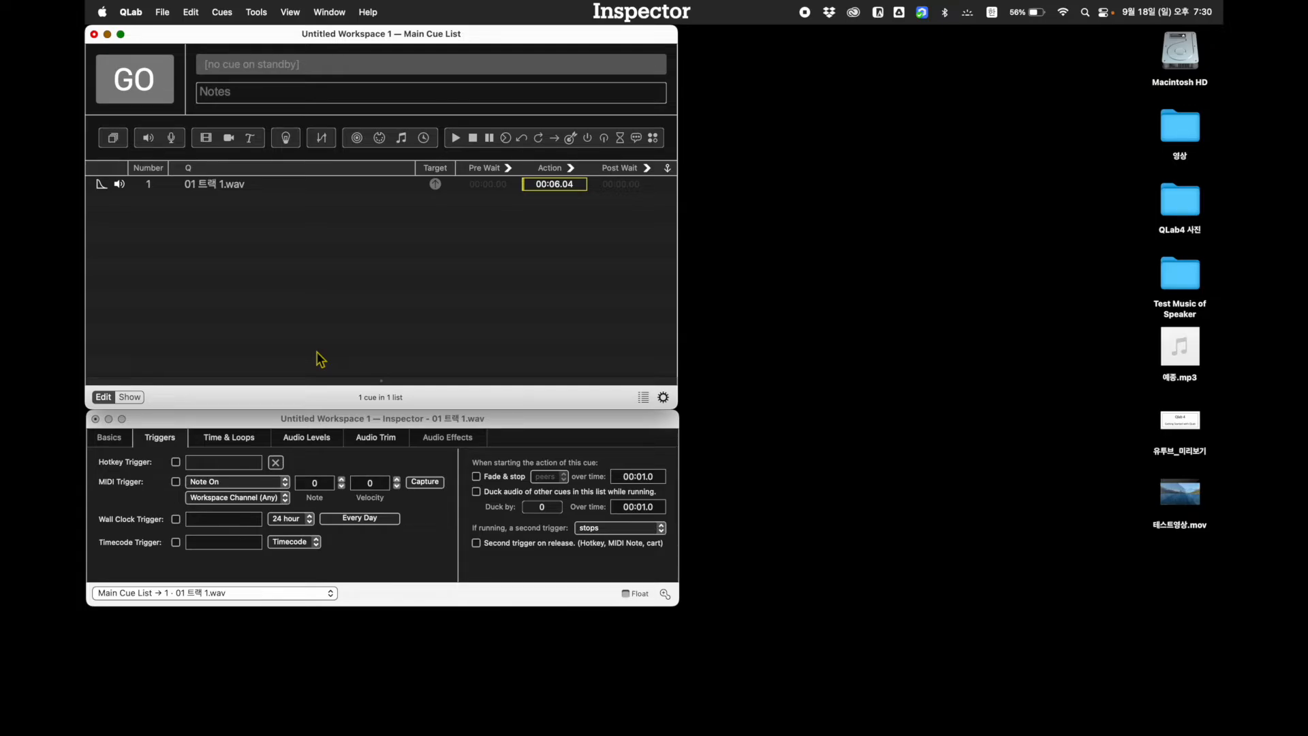
{"action": "key", "text": "Escape"}
Set the second trigger of 01 트랙 1.wav to hard stops, start the cue and retrigger it while running
{"action": "left_click", "coordinate": [607, 529]}
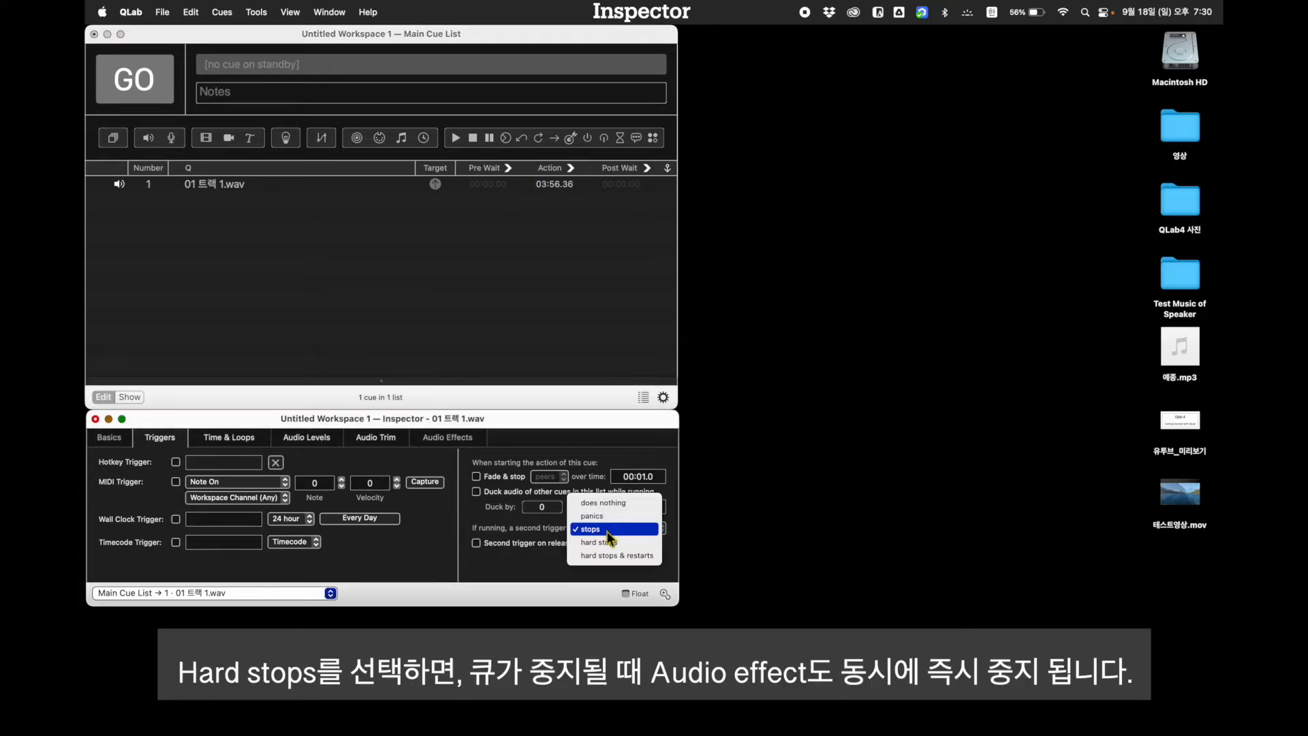
{"action": "left_click", "coordinate": [606, 547]}
{"action": "left_click", "coordinate": [335, 279]}
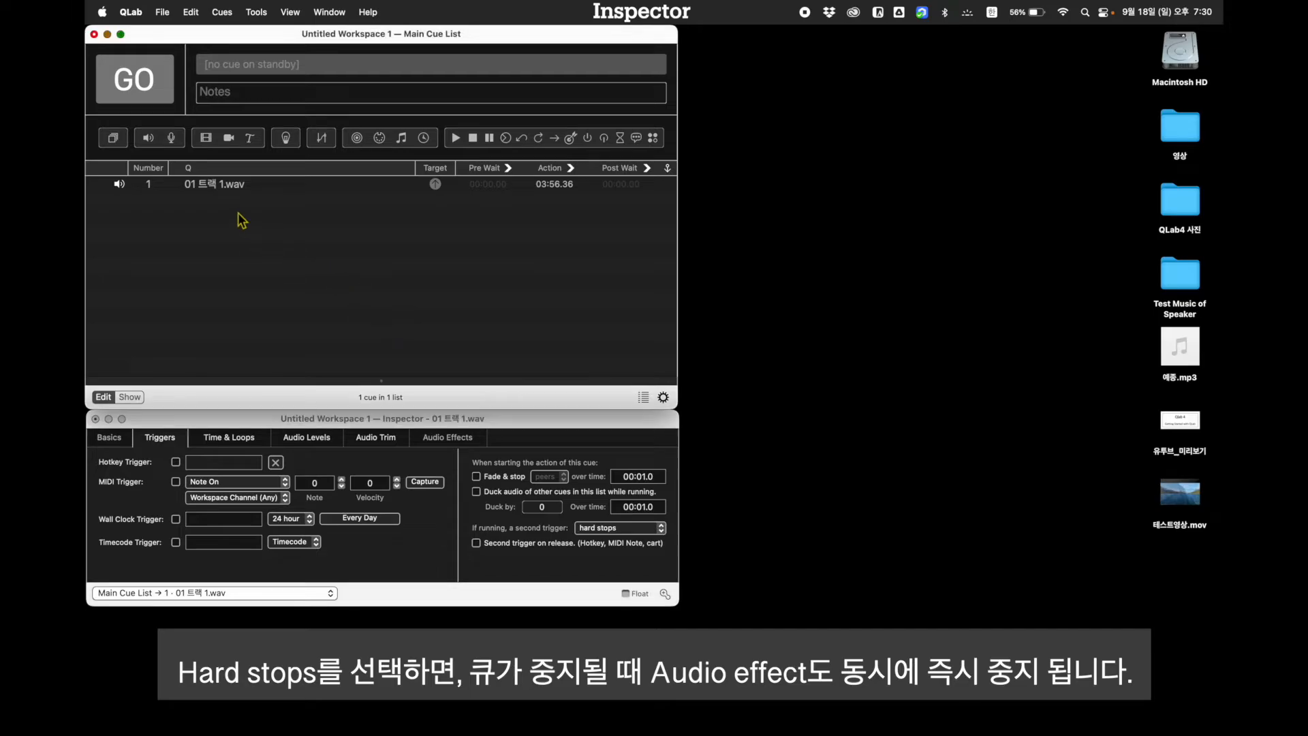
{"action": "left_click", "coordinate": [231, 191]}
{"action": "left_click", "coordinate": [132, 85]}
{"action": "left_click", "coordinate": [239, 195]}
{"action": "left_click", "coordinate": [141, 88]}
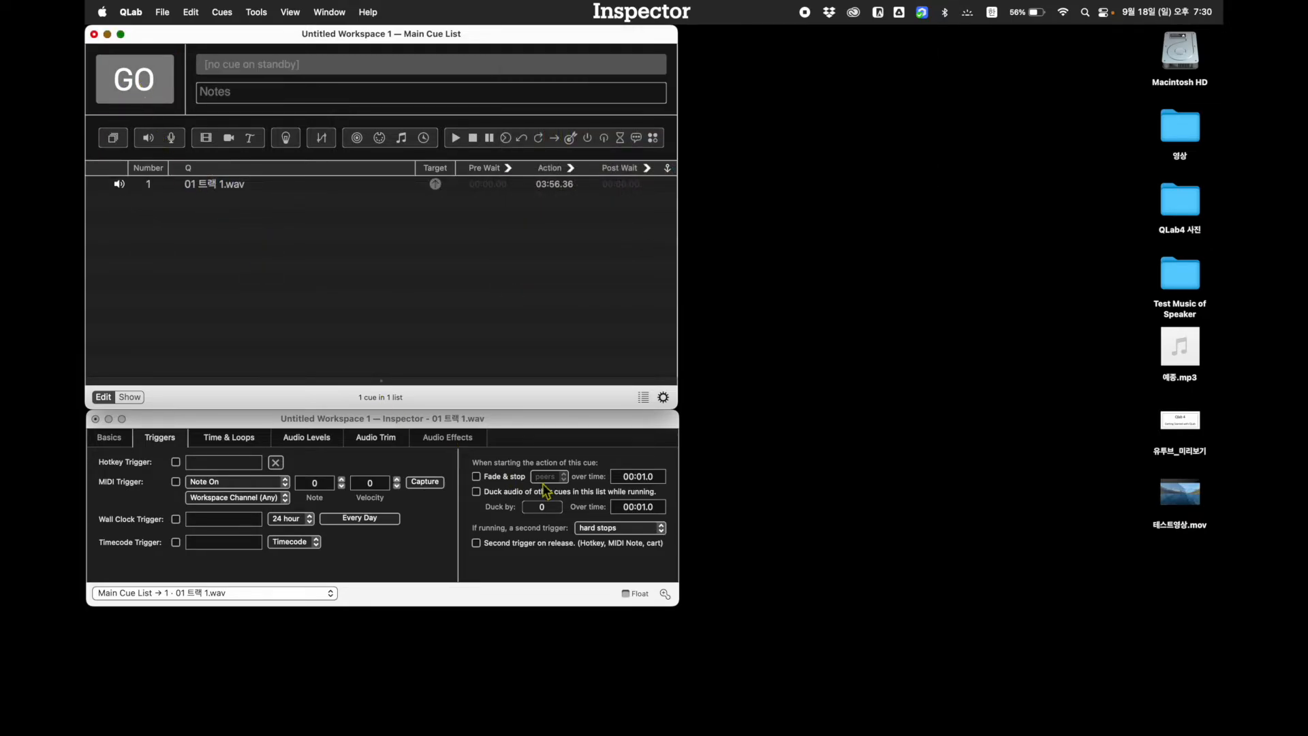
Set the second trigger of 01 트랙 1.wav to hard stops & restarts, start the cue and retrigger it twice while running
{"action": "left_click", "coordinate": [586, 528]}
{"action": "left_click", "coordinate": [592, 544]}
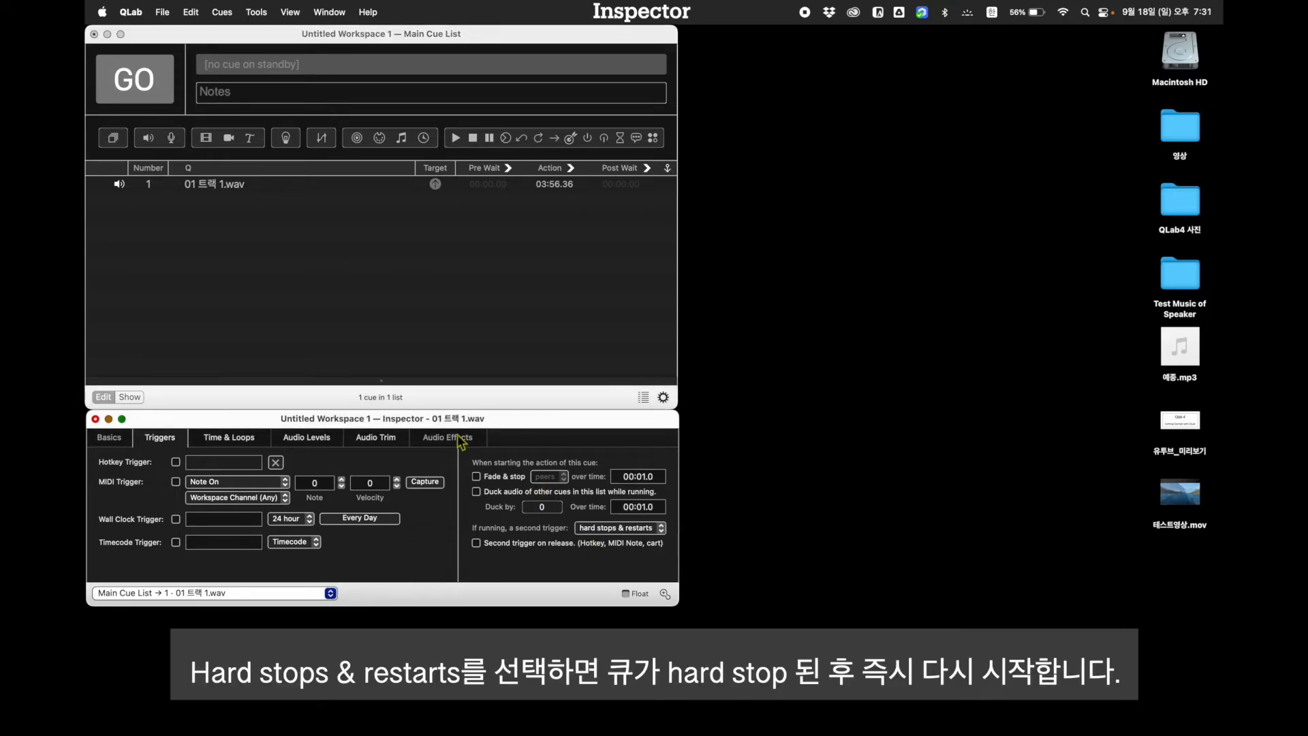
{"action": "left_click", "coordinate": [233, 189]}
{"action": "left_click", "coordinate": [156, 82]}
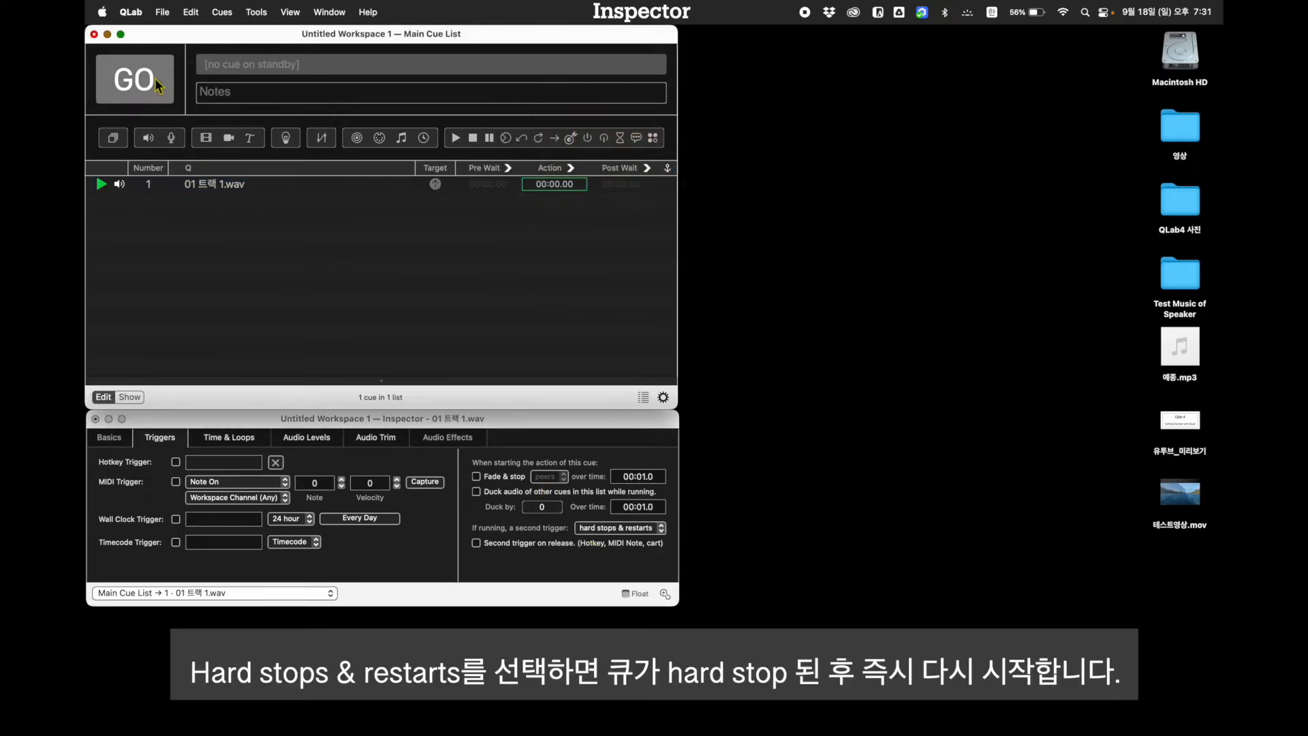
{"action": "left_click", "coordinate": [218, 190]}
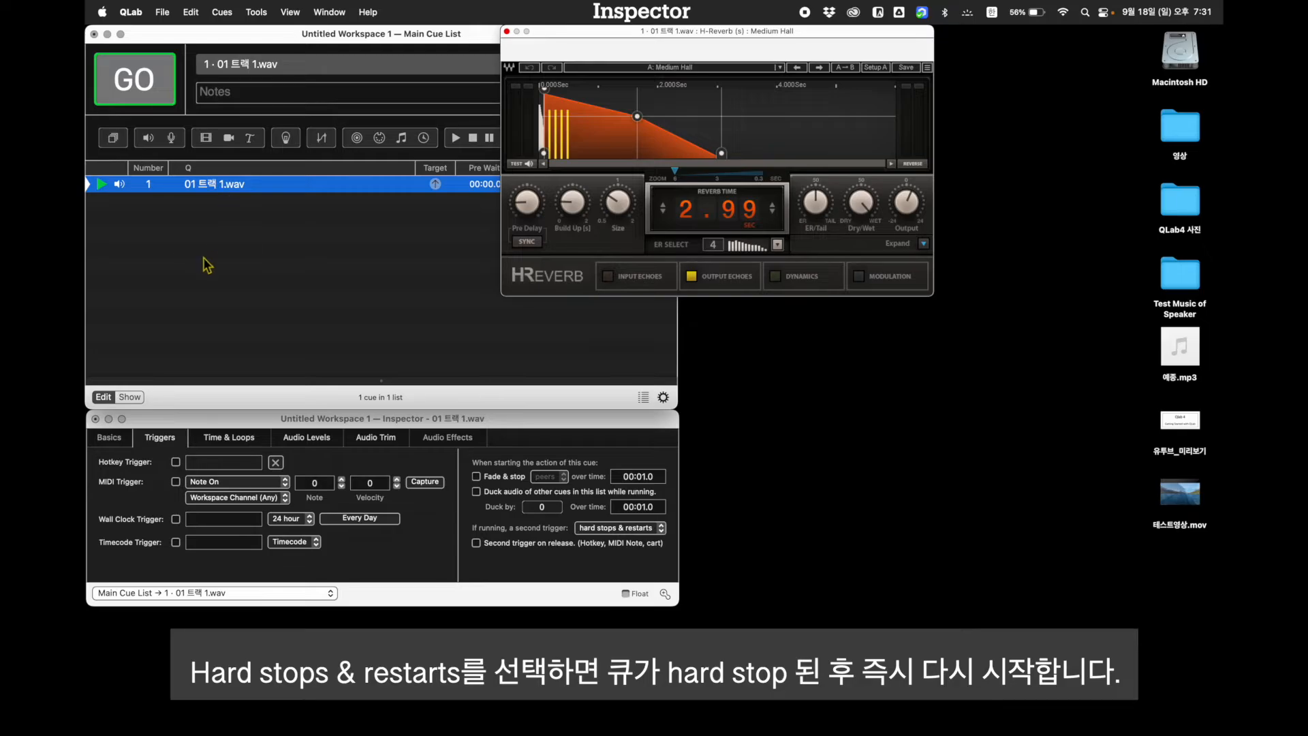
{"action": "left_click", "coordinate": [142, 82]}
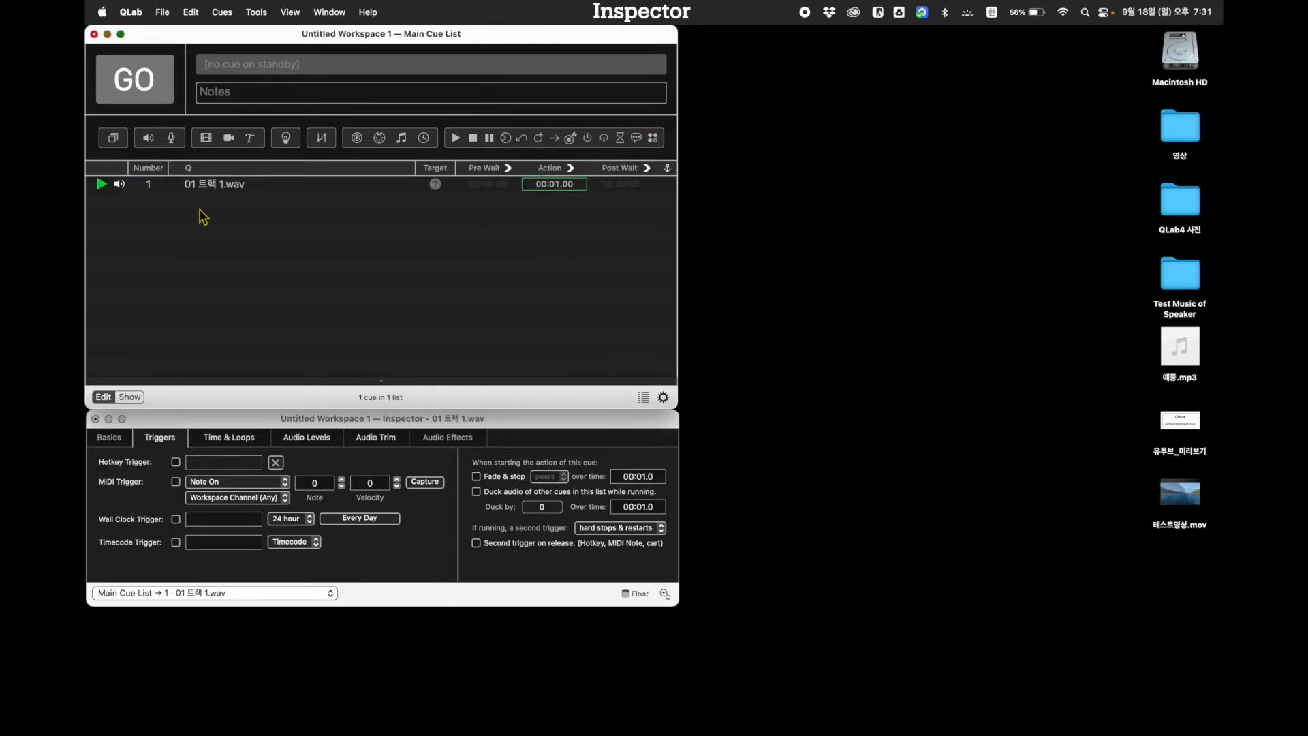
{"action": "left_click", "coordinate": [218, 190]}
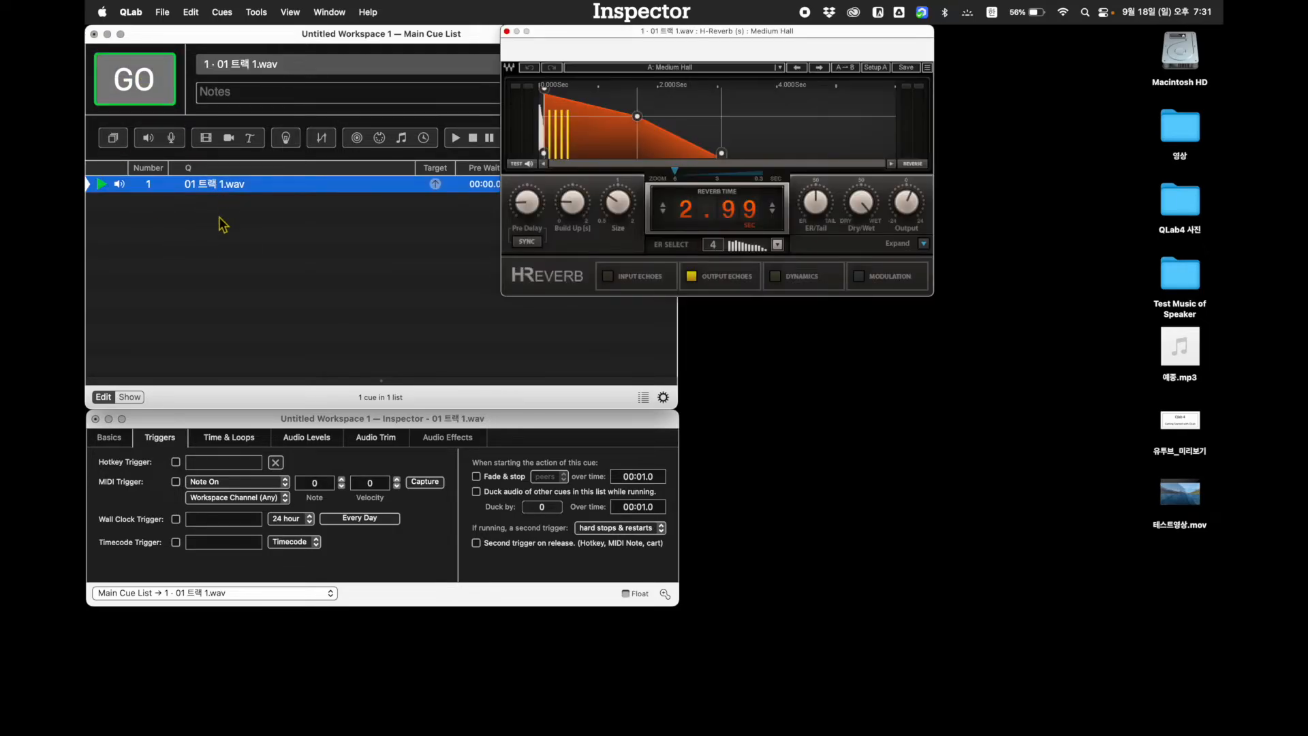
{"action": "left_click", "coordinate": [155, 76]}
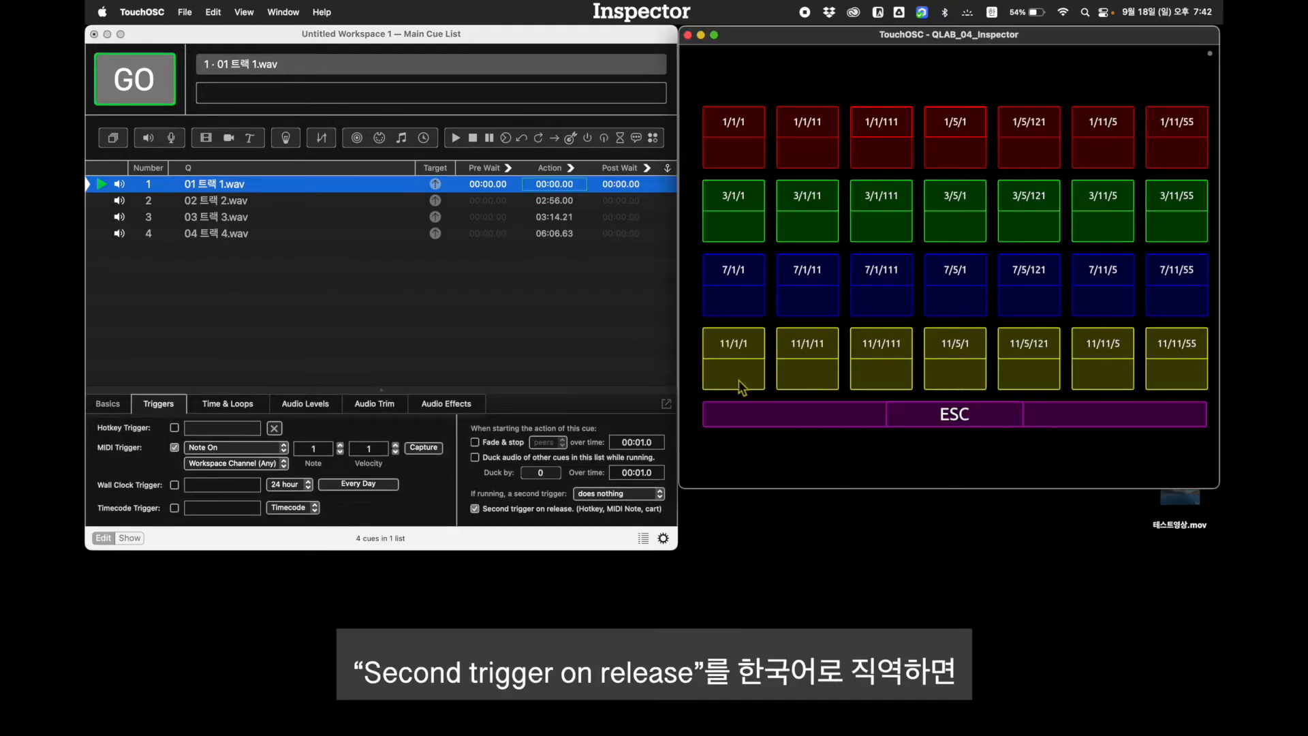
Stop playback from TouchOSC, set the second trigger of 01 트랙 1.wav to panics, and hold and release the 11/1/1 pad
{"action": "left_click", "coordinate": [758, 425]}
{"action": "left_click", "coordinate": [656, 493]}
{"action": "left_click", "coordinate": [646, 513]}
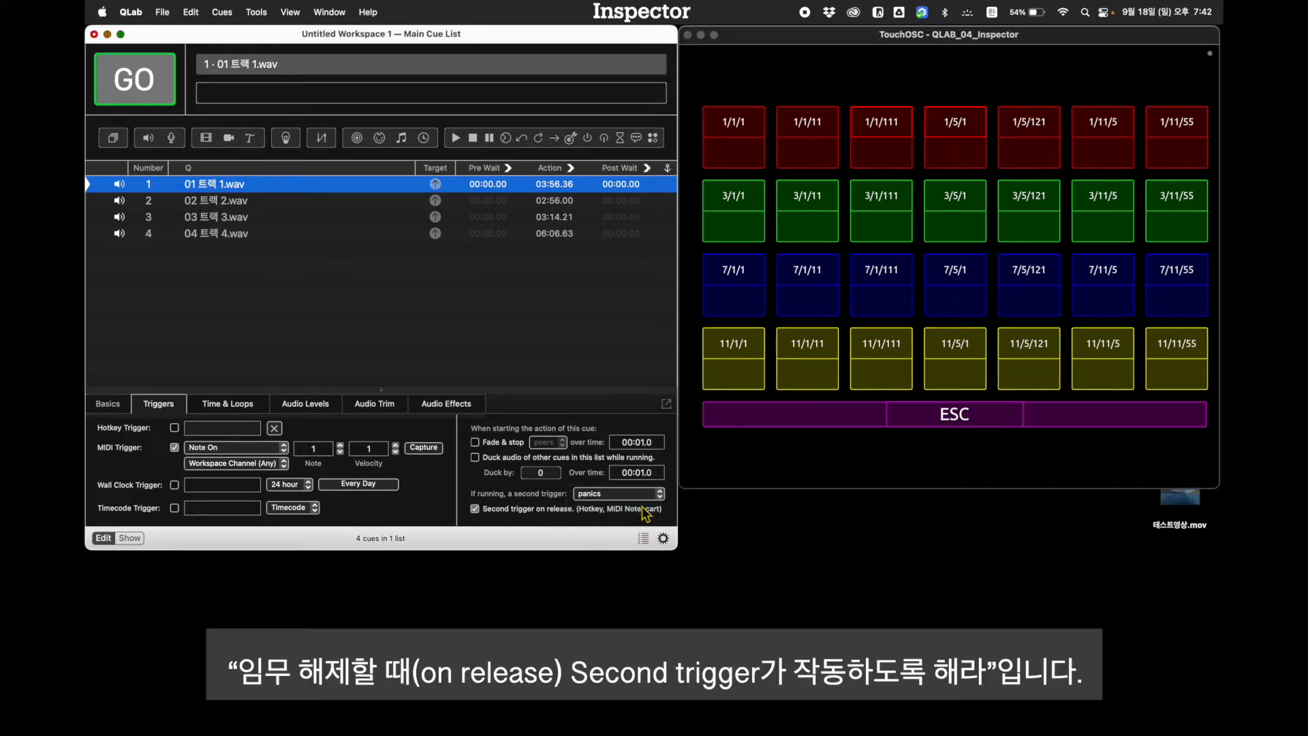
{"action": "left_click", "coordinate": [732, 374]}
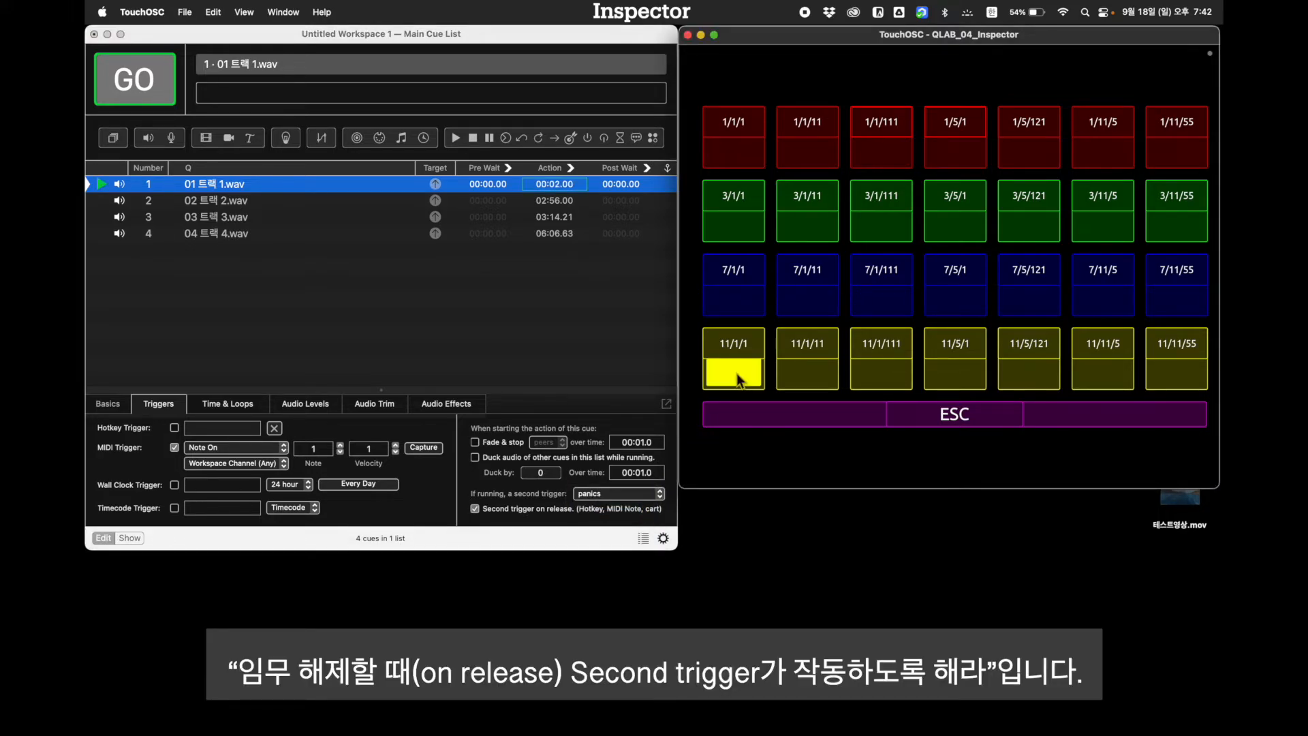
{"action": "left_click", "coordinate": [231, 285]}
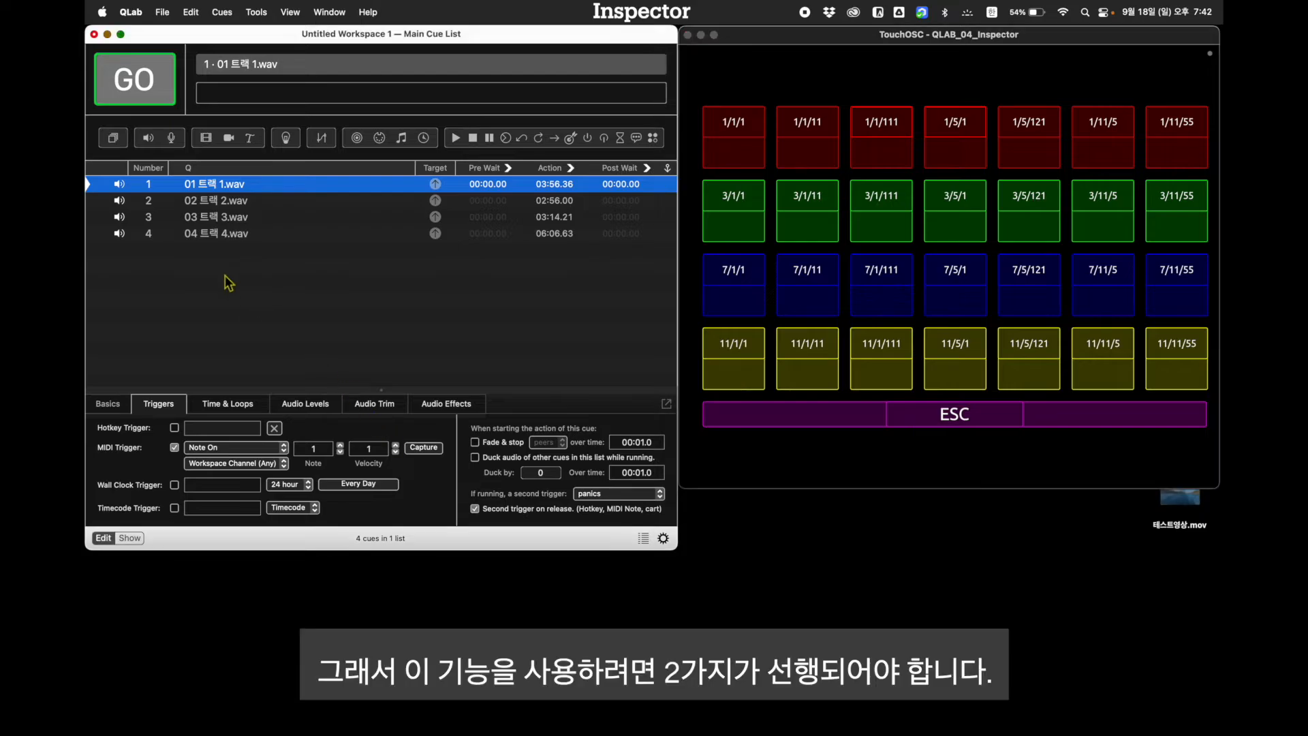
Set the second trigger of 02 트랙 2.wav to panics and enable Second trigger on release
{"action": "left_click", "coordinate": [198, 205]}
{"action": "left_click", "coordinate": [609, 494]}
{"action": "left_click", "coordinate": [605, 509]}
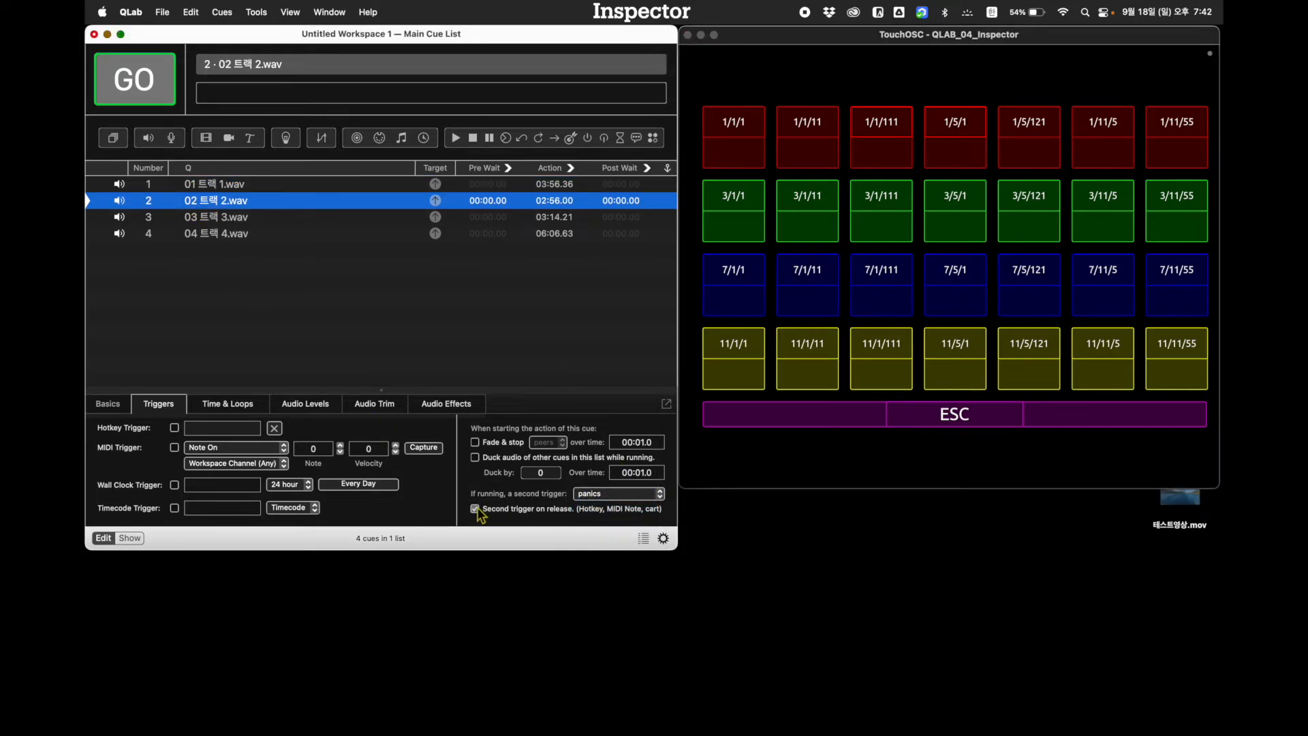
{"action": "left_click", "coordinate": [475, 509]}
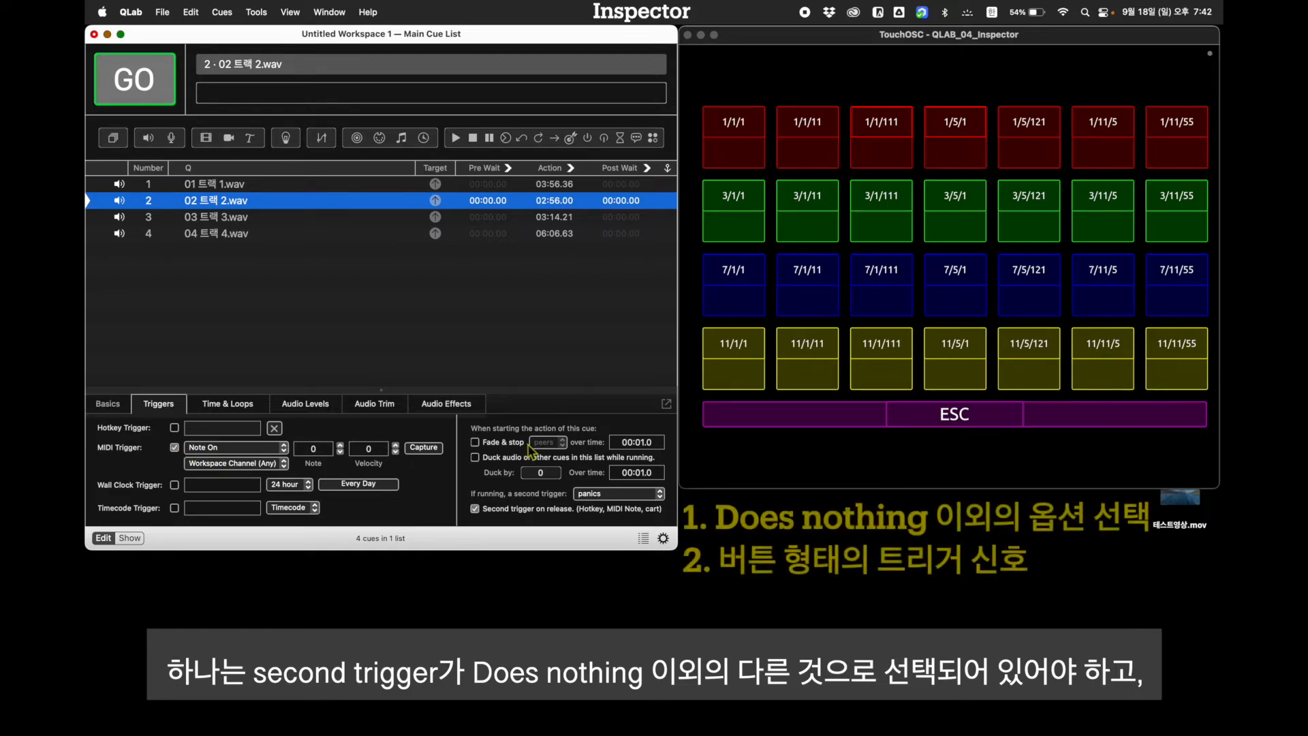
Enable the MIDI trigger of 02 트랙 2.wav and assign it note 1, velocity 11 using the 11/1/11 pad in TouchOSC
{"action": "left_click", "coordinate": [175, 448]}
{"action": "left_click", "coordinate": [811, 379]}
{"action": "left_click", "coordinate": [811, 379]}
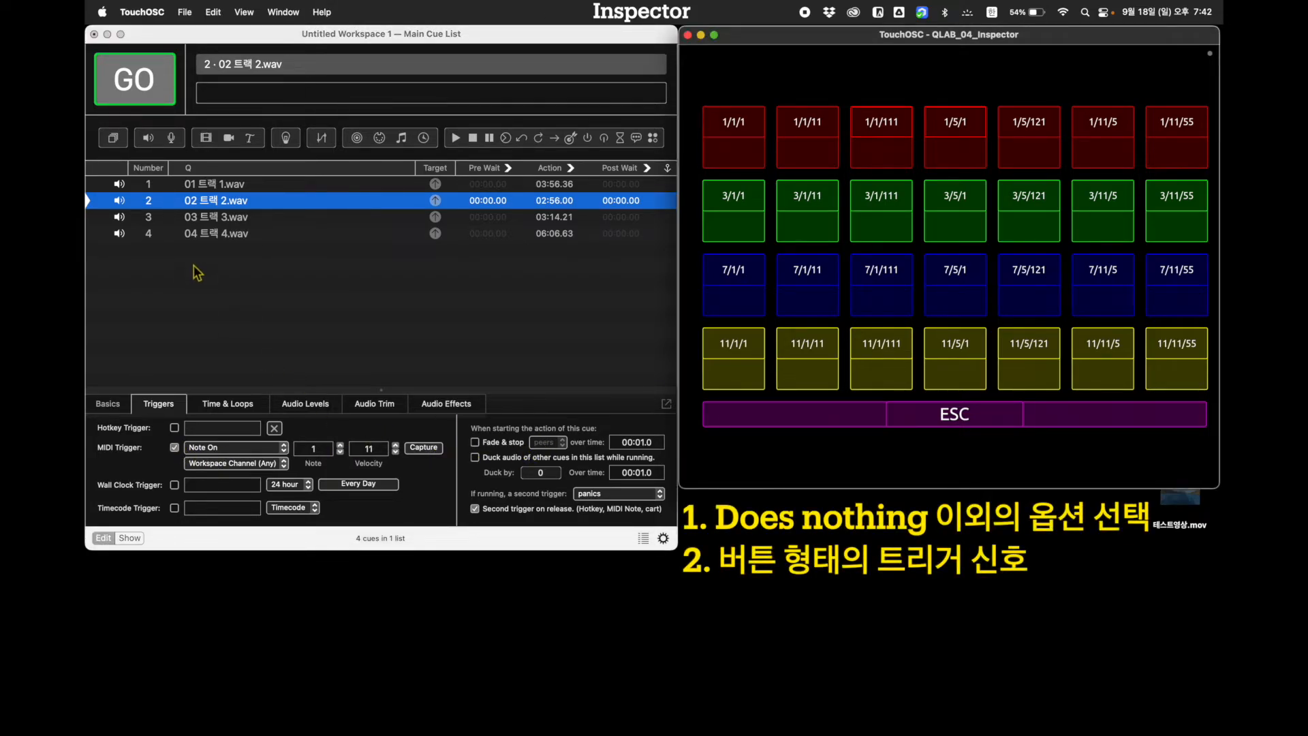
Capture note 1, velocity 111 from the 11/1/111 pad as the MIDI trigger of 03 트랙 3.wav, test-fire it and stop playback
{"action": "left_click", "coordinate": [213, 224]}
{"action": "left_click", "coordinate": [210, 225]}
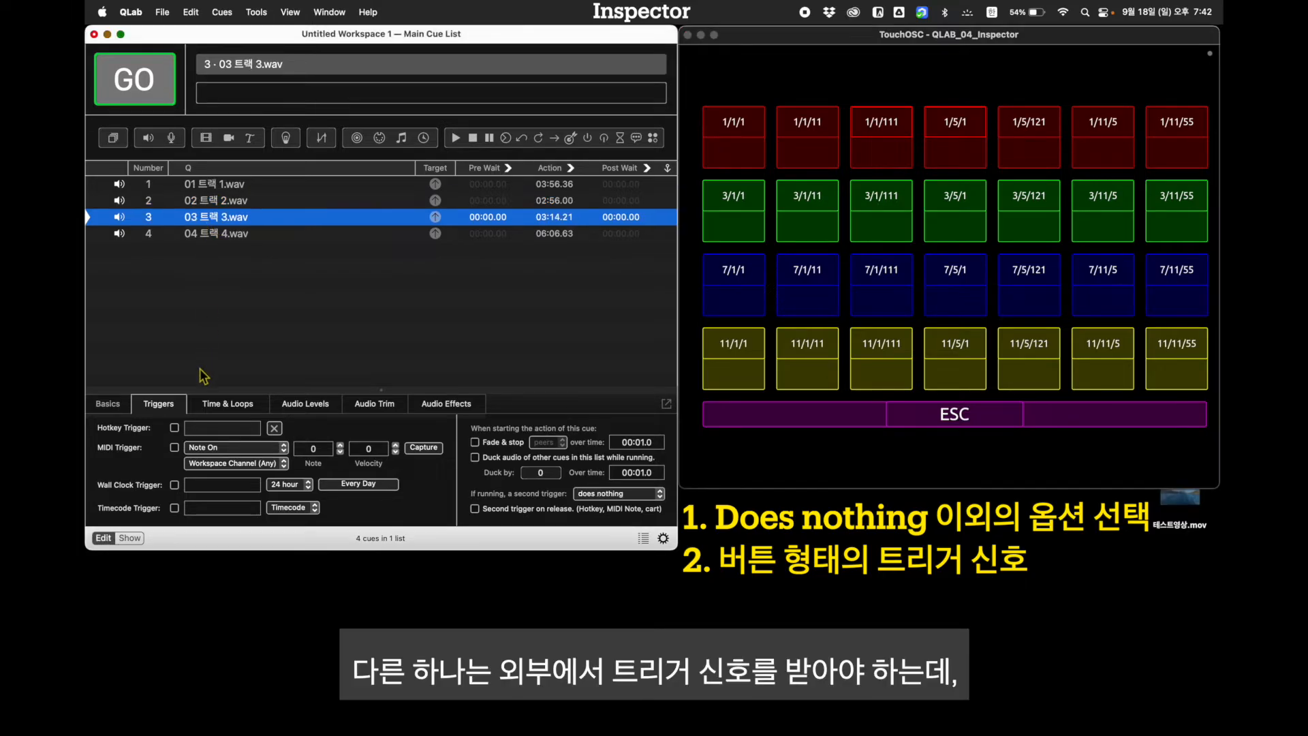
{"action": "left_click", "coordinate": [423, 448]}
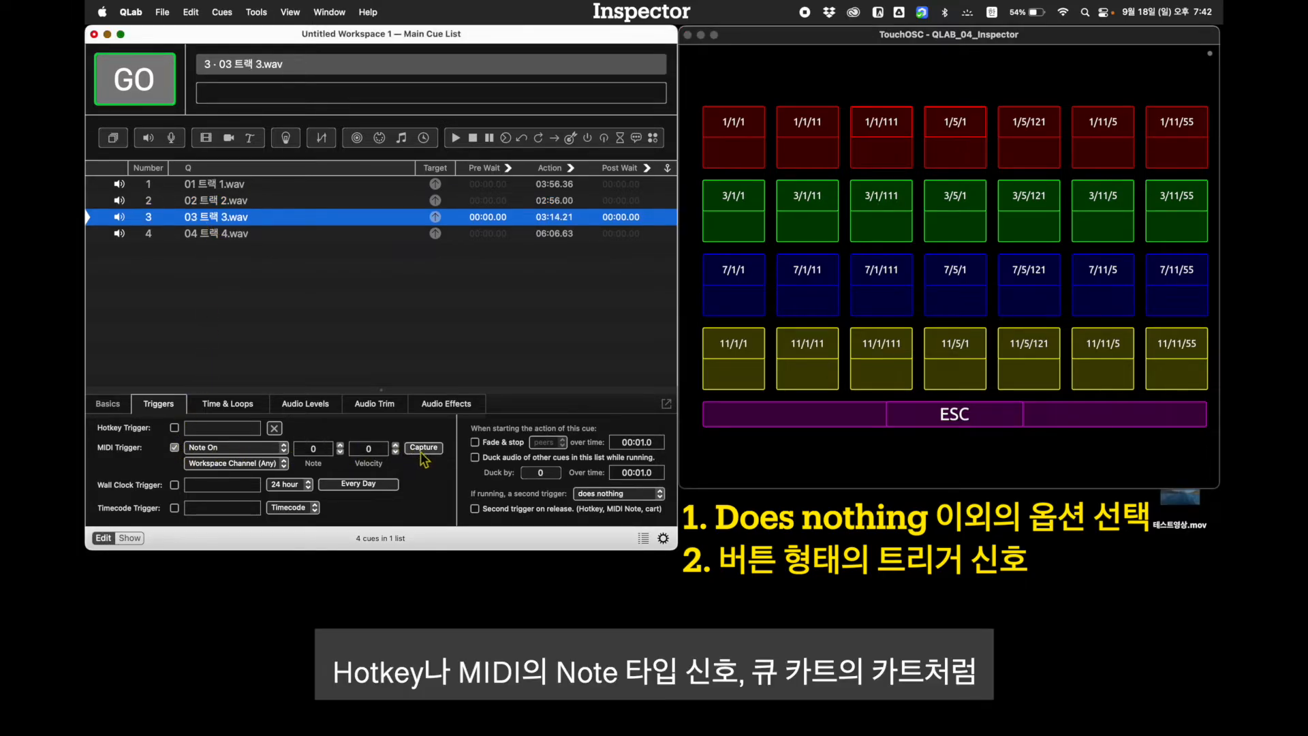
{"action": "left_click", "coordinate": [880, 372]}
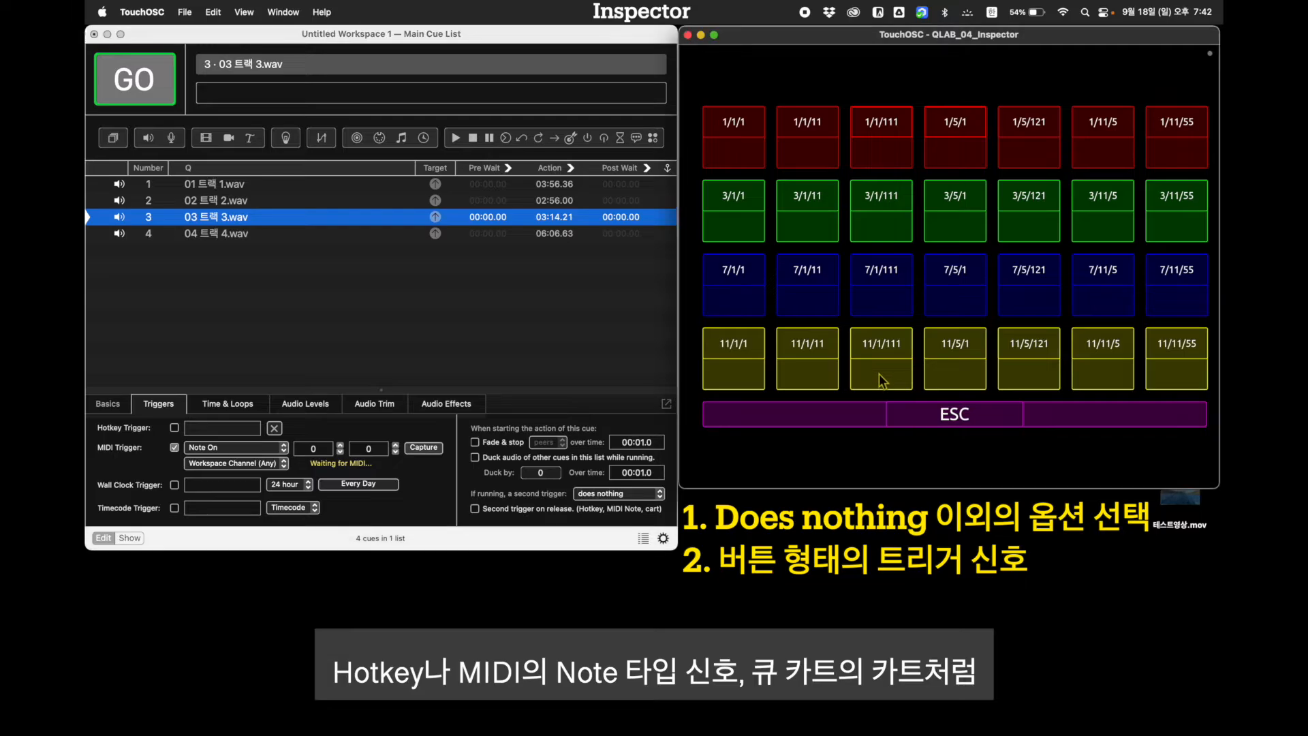
{"action": "left_click", "coordinate": [883, 374]}
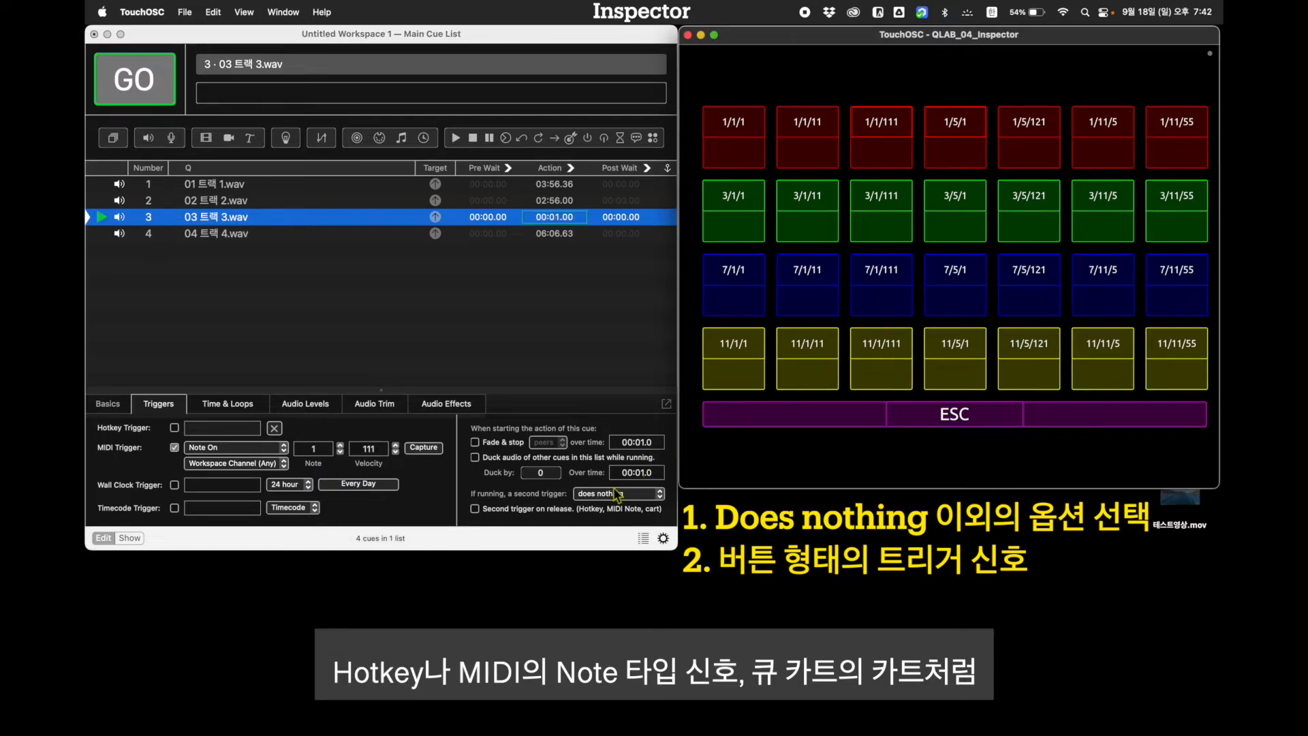
{"action": "left_click", "coordinate": [785, 414]}
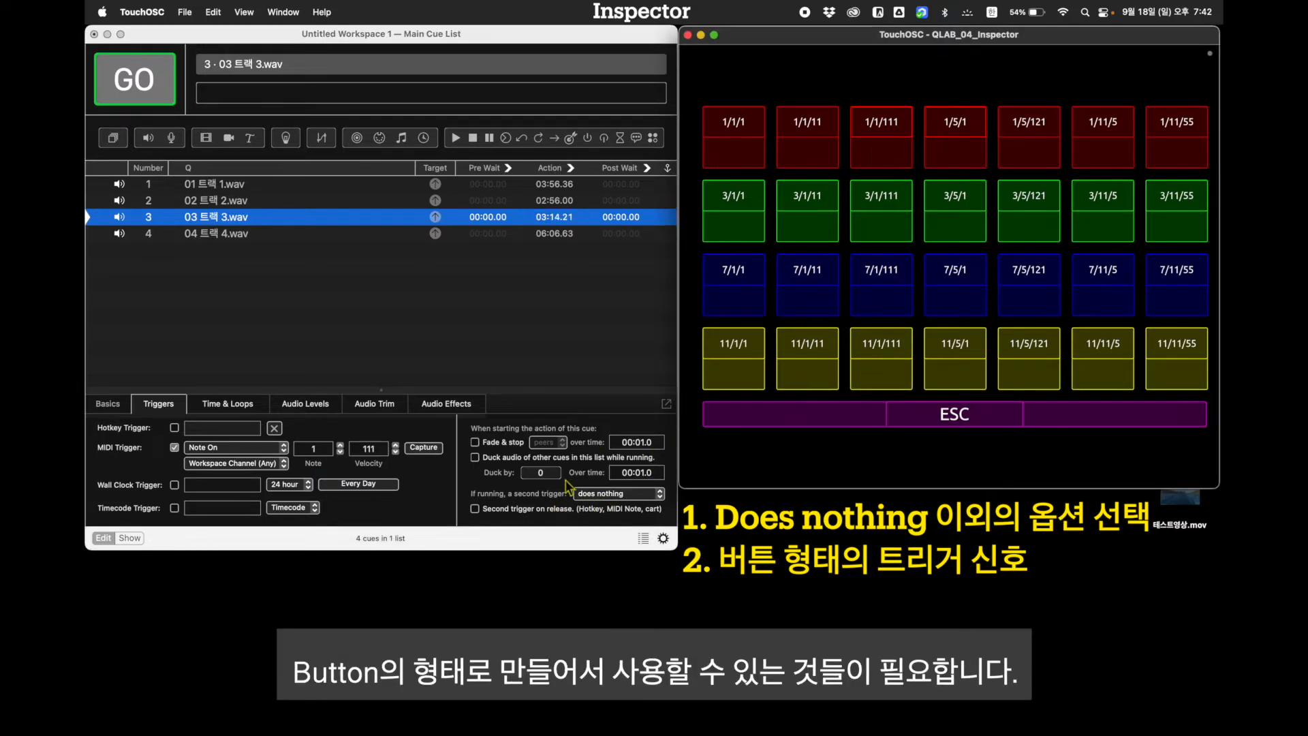
Enable Second trigger on release for 03 트랙 3.wav and set its second trigger to panics
{"action": "left_click", "coordinate": [474, 510]}
{"action": "left_click", "coordinate": [579, 494]}
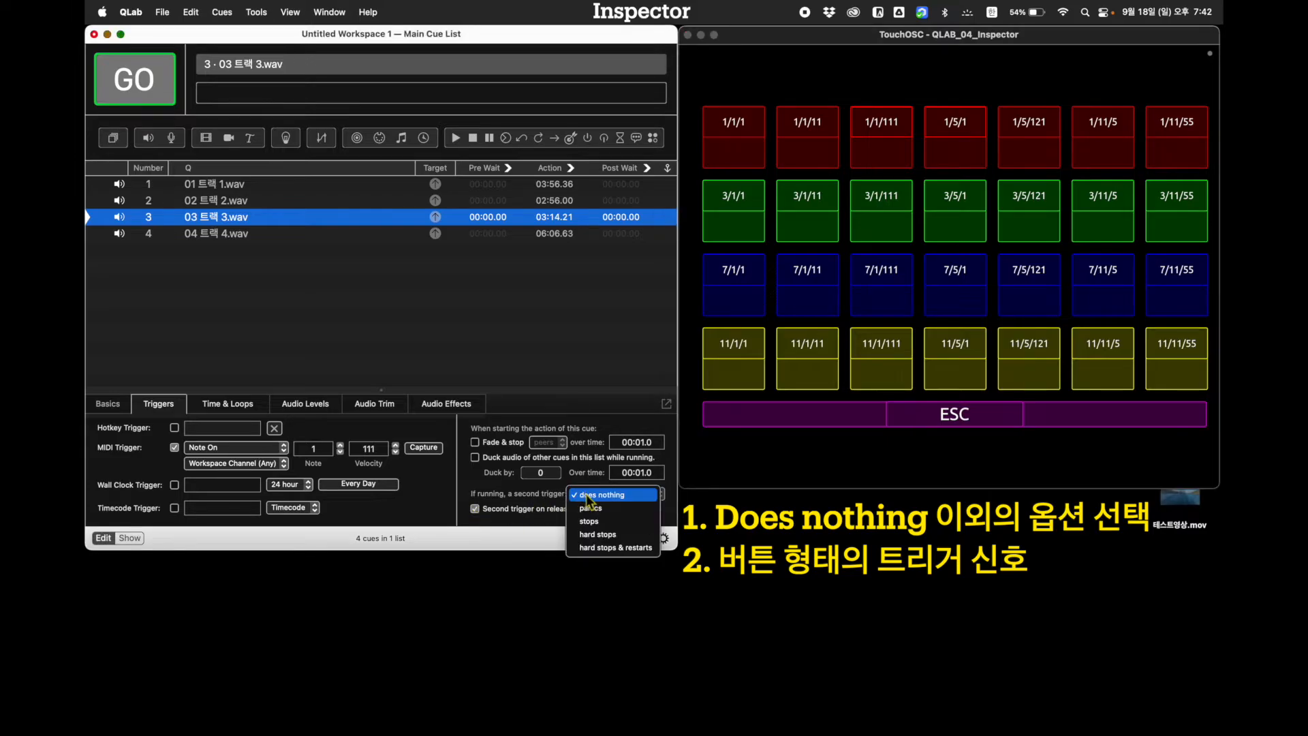
{"action": "left_click", "coordinate": [590, 510]}
Capture note 5, velocity 1 from the 11/5/1 pad as the MIDI trigger of 04 트랙 4.wav, with a second trigger that panics on release
{"action": "left_click", "coordinate": [221, 235]}
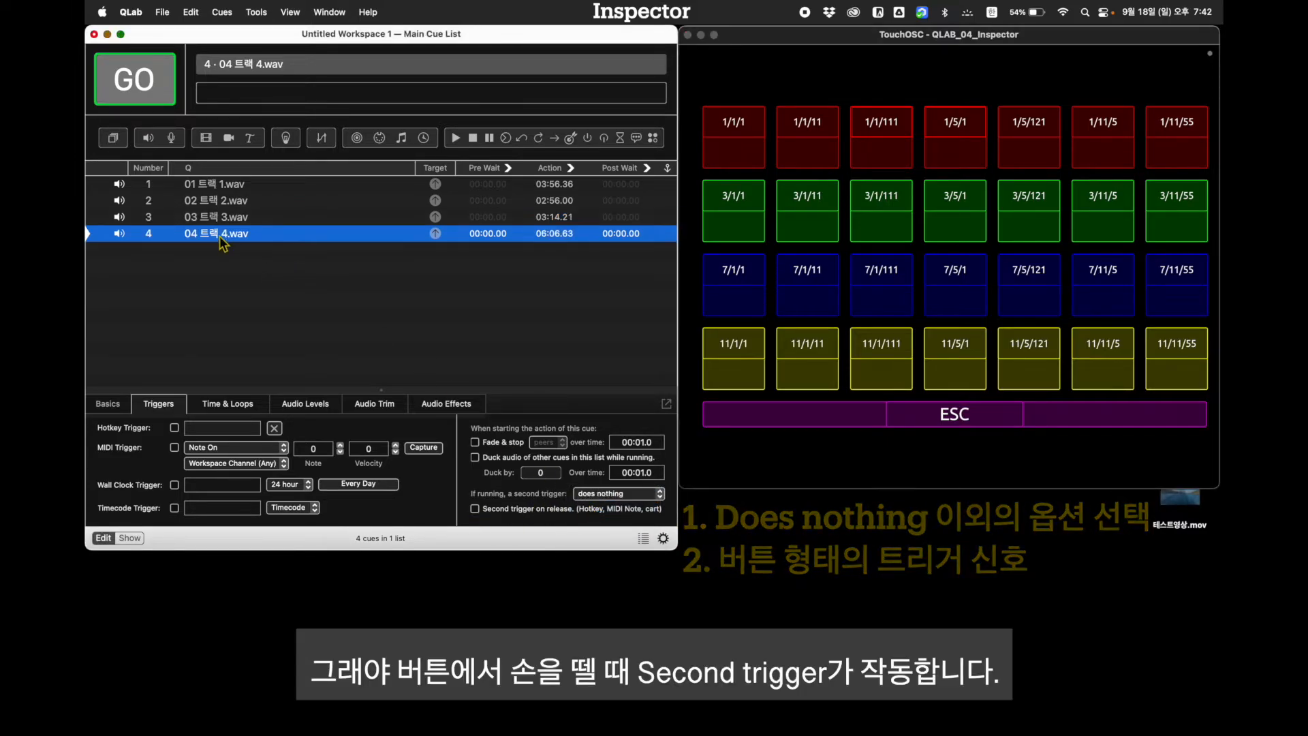
{"action": "left_click", "coordinate": [174, 448]}
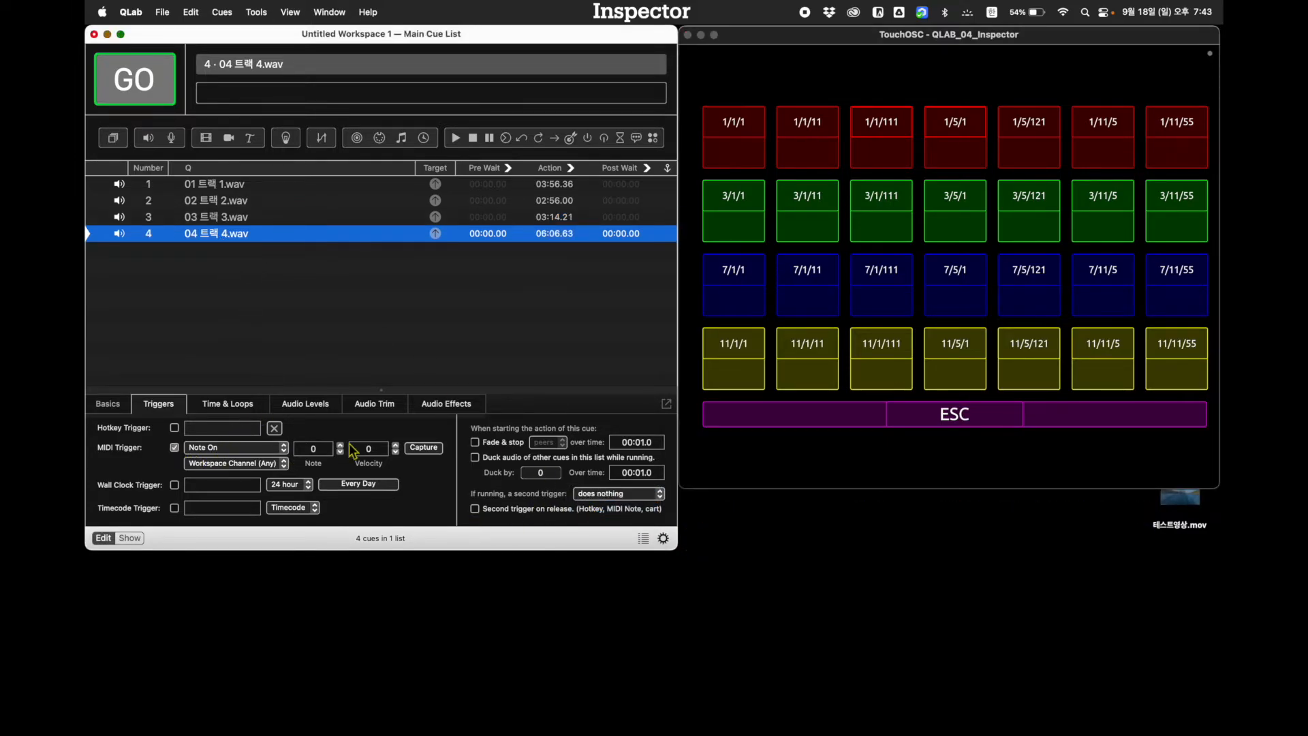
{"action": "left_click", "coordinate": [423, 447]}
{"action": "left_click", "coordinate": [949, 380]}
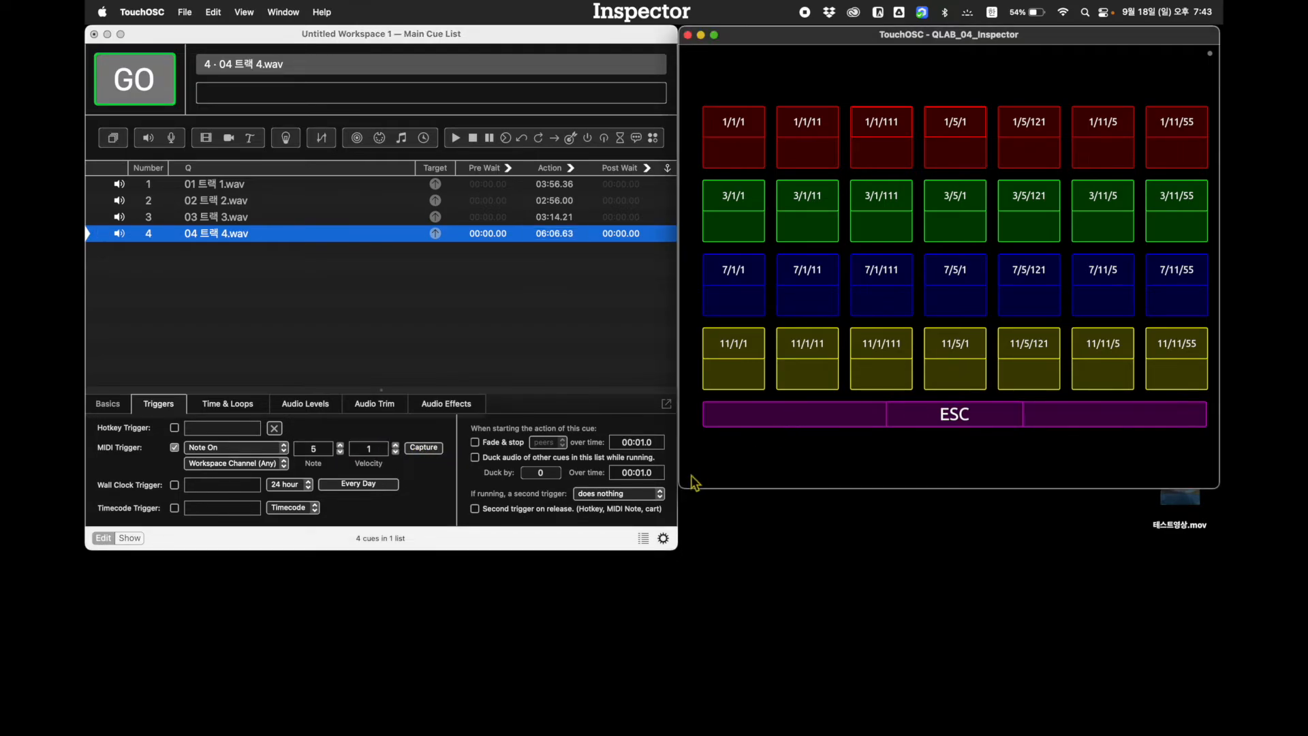
{"action": "left_click", "coordinate": [637, 495]}
{"action": "left_click", "coordinate": [625, 510]}
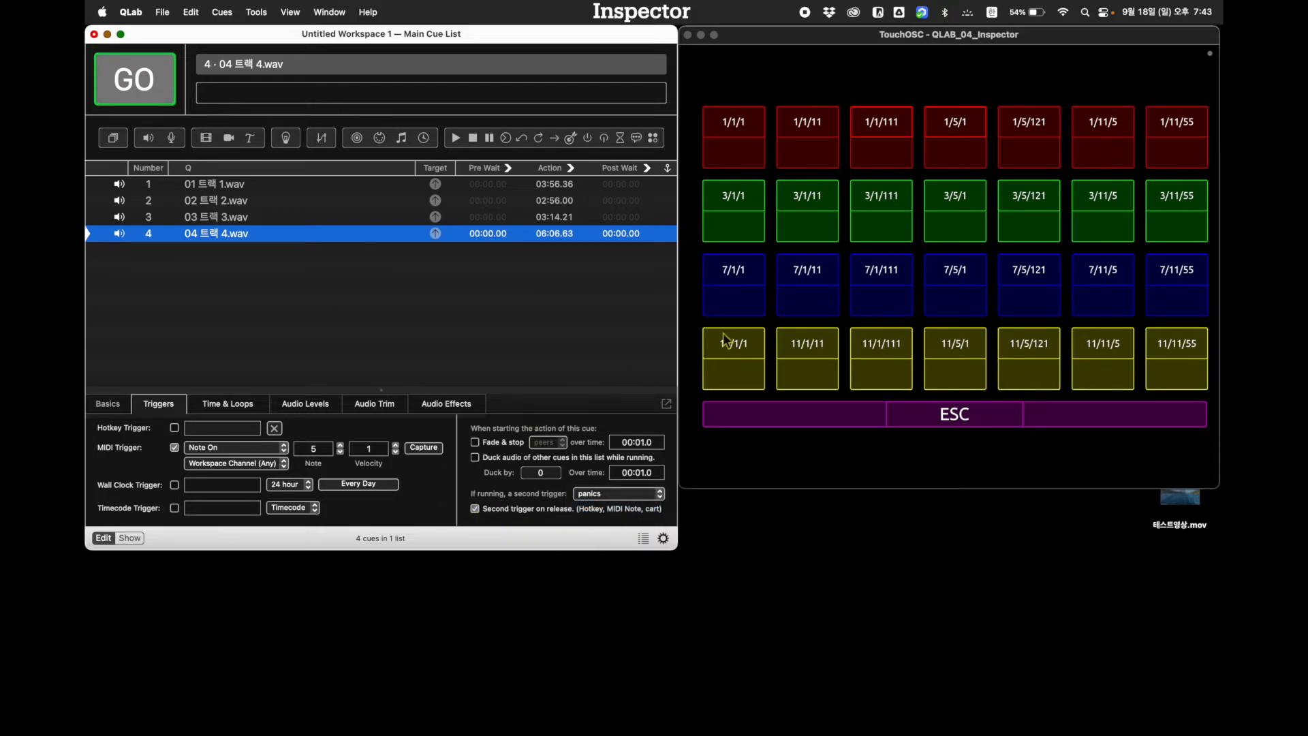
Switch to TouchOSC and hold and release the 11/1/1, 11/1/11, 11/1/111 and 11/5/1 pads to test the four cues
{"action": "left_click", "coordinate": [744, 447]}
{"action": "left_click", "coordinate": [742, 382]}
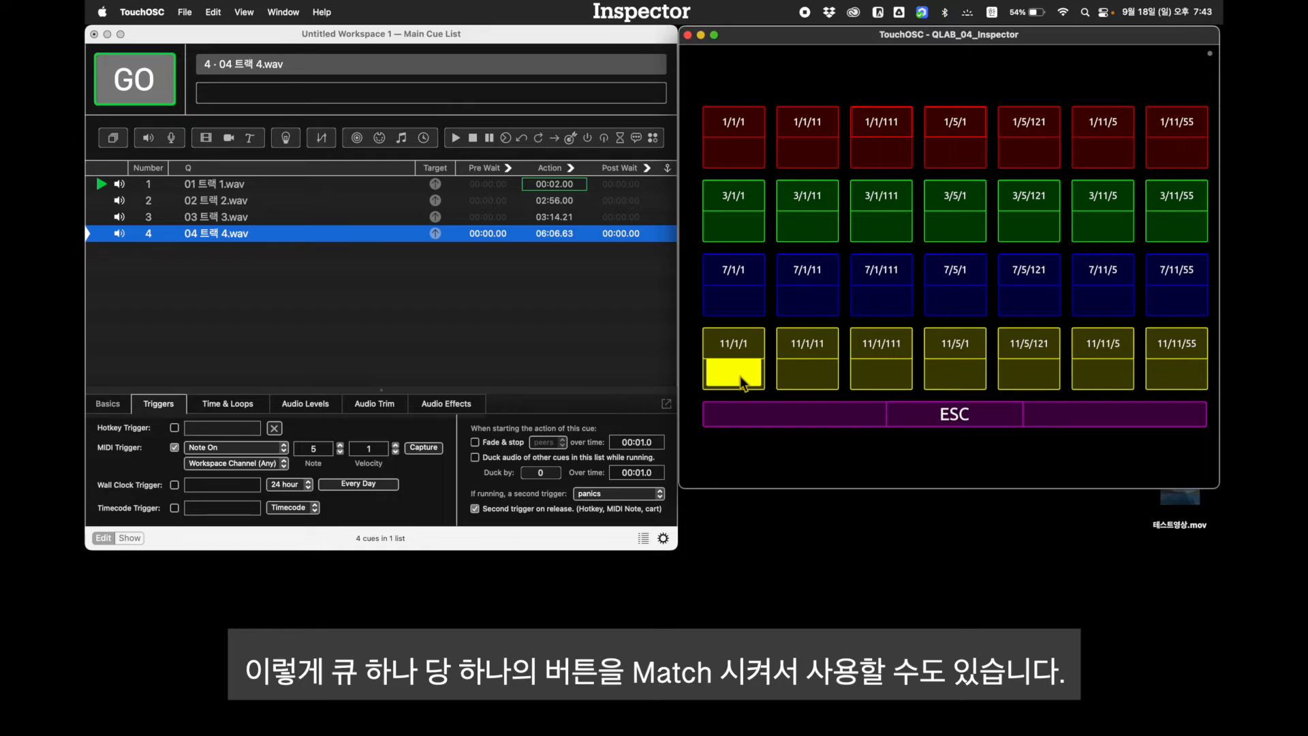
{"action": "left_click", "coordinate": [799, 380]}
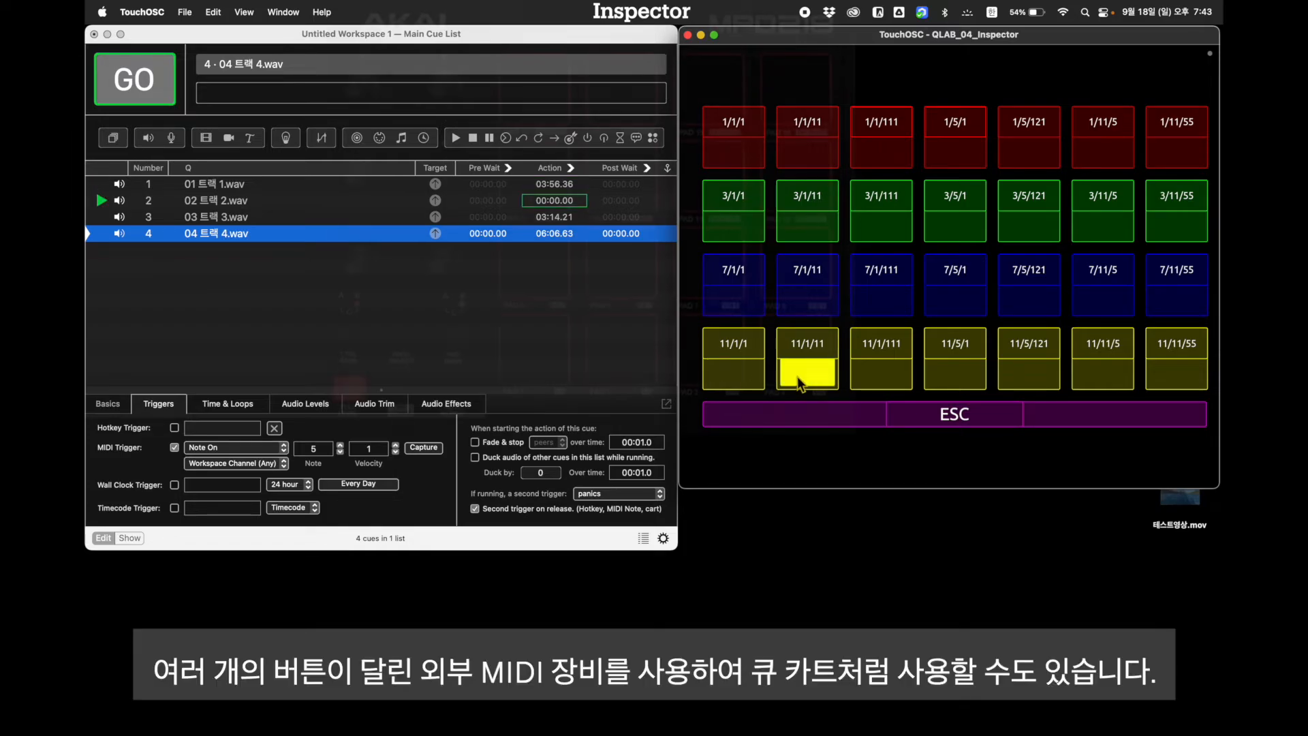
{"action": "left_click", "coordinate": [874, 384]}
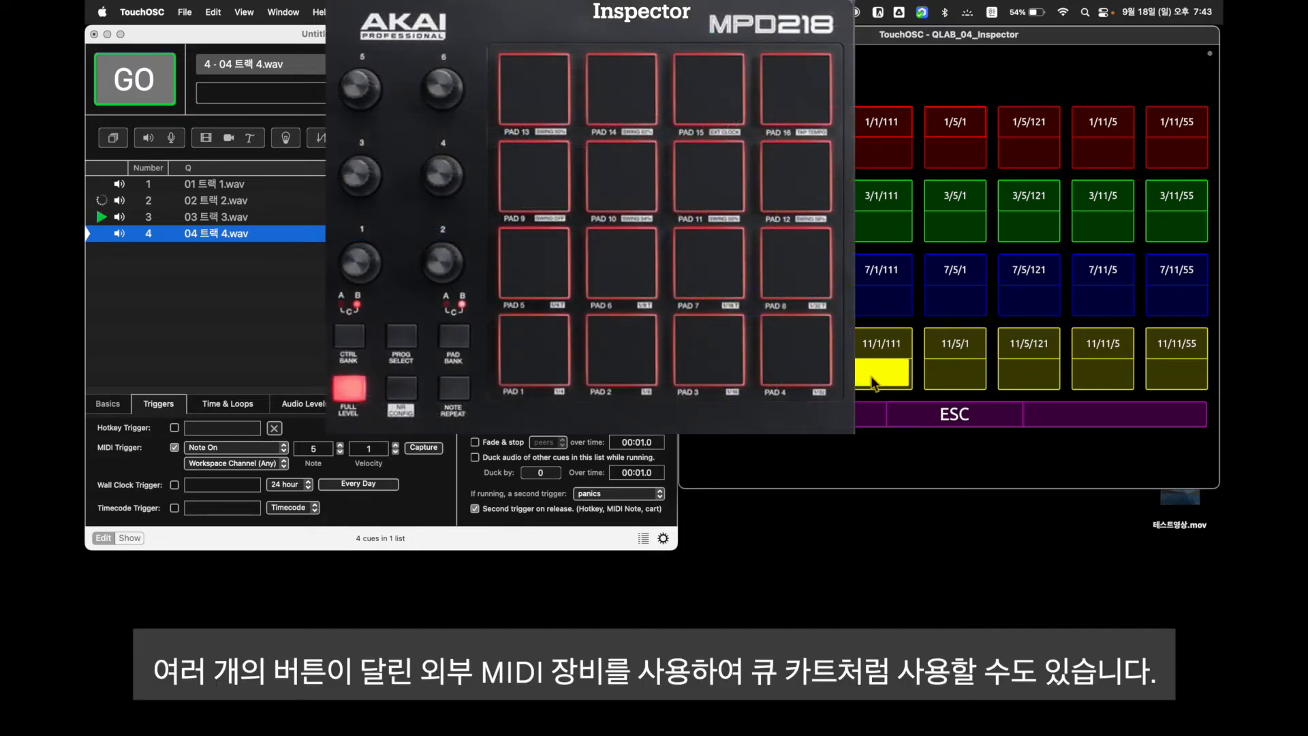
{"action": "left_click", "coordinate": [955, 373]}
{"action": "left_click", "coordinate": [810, 377]}
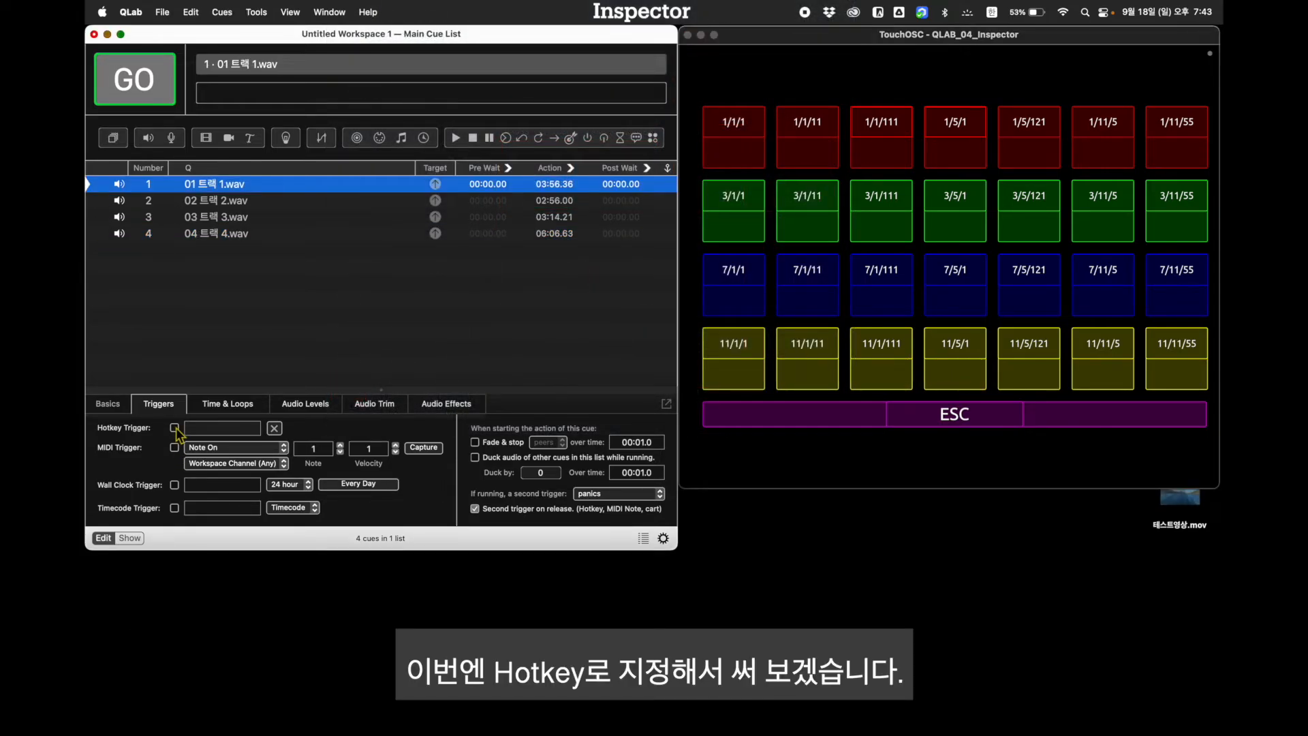
Switch to QLab and assign hotkey triggers 1, 2, 3 and 4 to the four track cues in order
{"action": "left_click", "coordinate": [175, 428]}
{"action": "type", "text": "1"}
{"action": "left_click", "coordinate": [230, 202]}
{"action": "left_click", "coordinate": [219, 431]}
{"action": "left_click", "coordinate": [221, 218]}
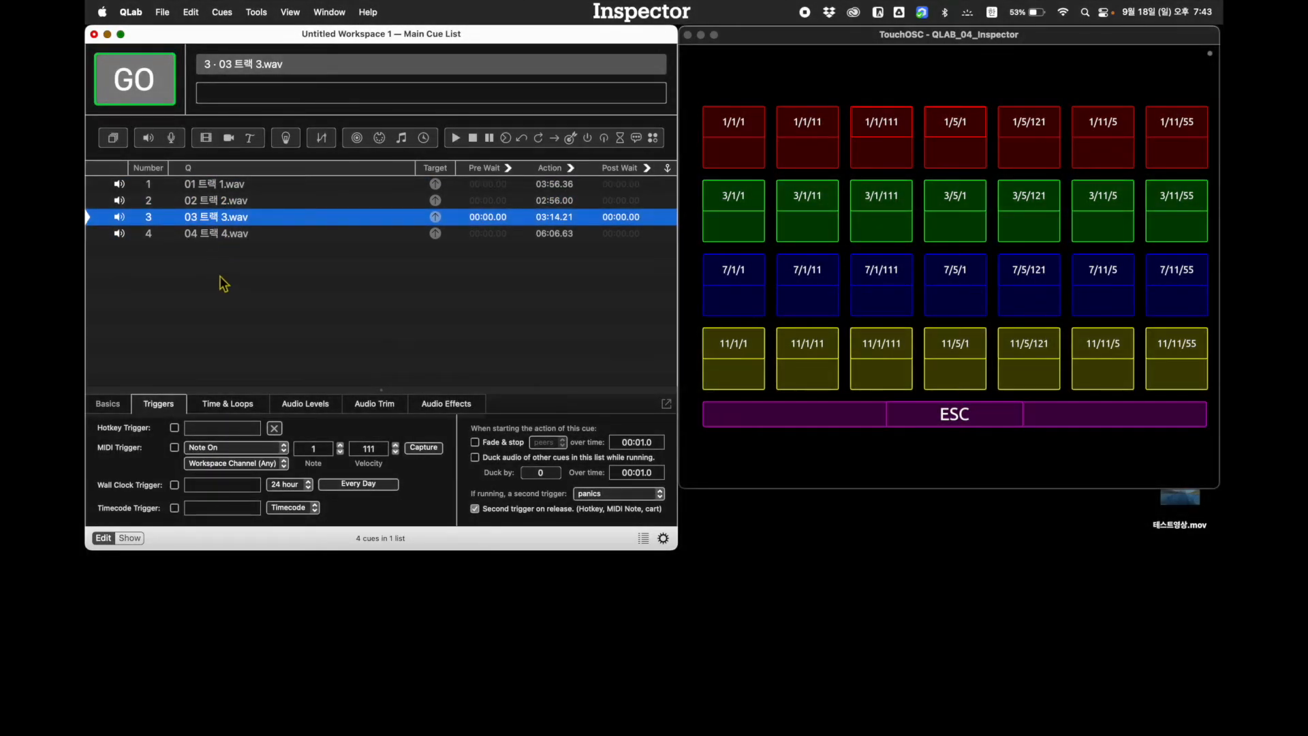
{"action": "left_click", "coordinate": [217, 433]}
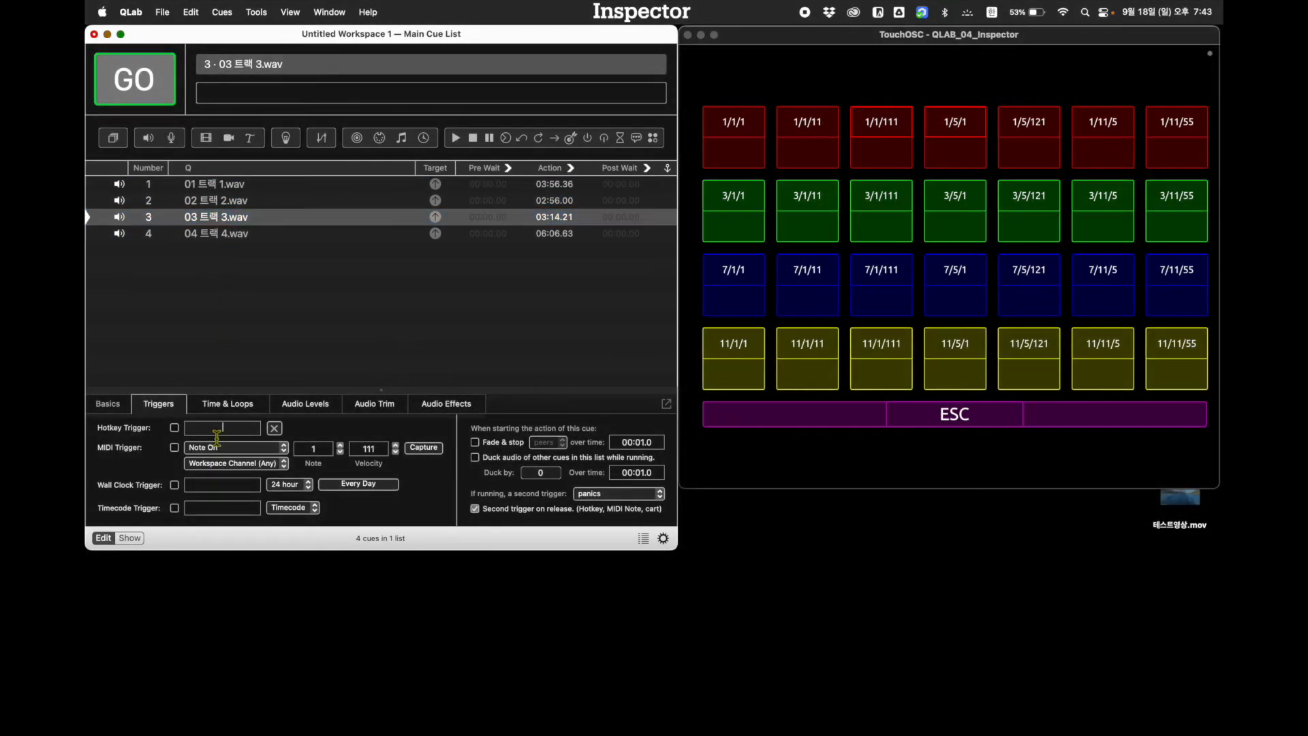
{"action": "left_click", "coordinate": [215, 234]}
{"action": "left_click", "coordinate": [229, 430]}
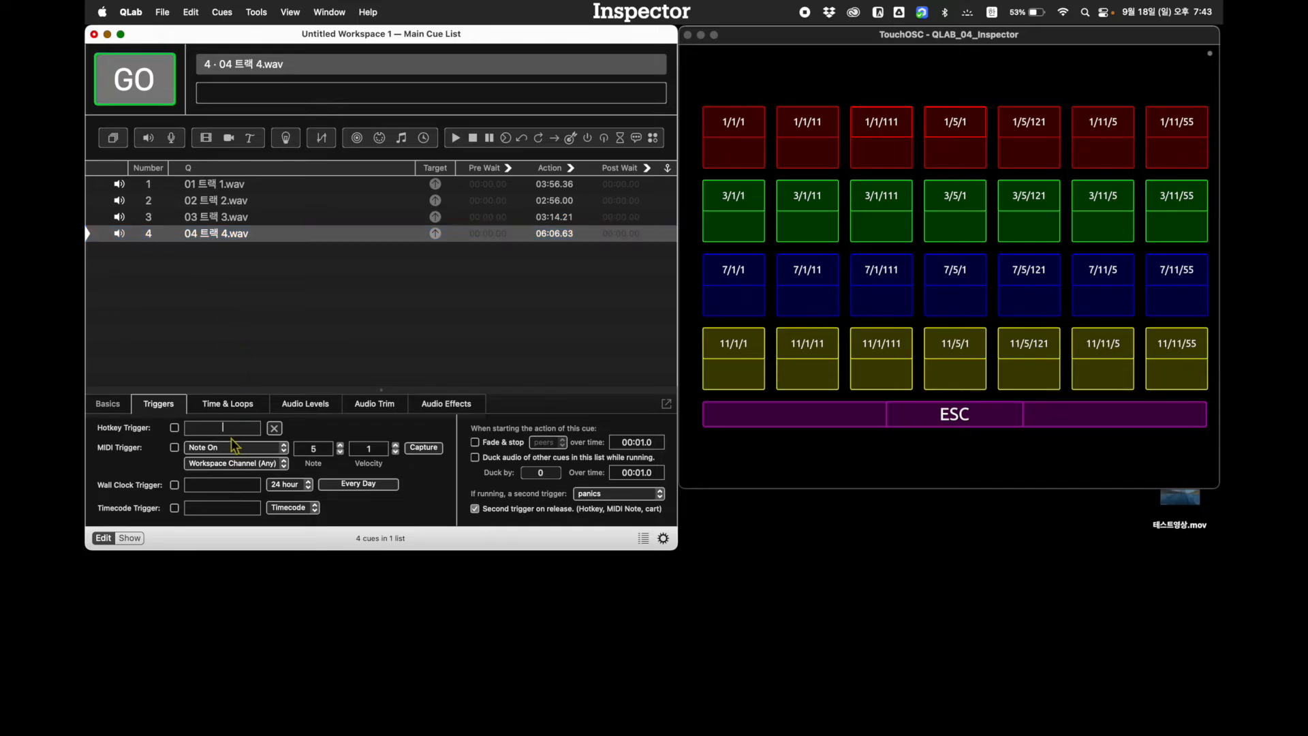
Deselect all cues, hold hotkey 1 to test-fire 01 트랙 1.wav and stop playback
{"action": "left_click", "coordinate": [262, 352]}
{"action": "key", "text": "1"}
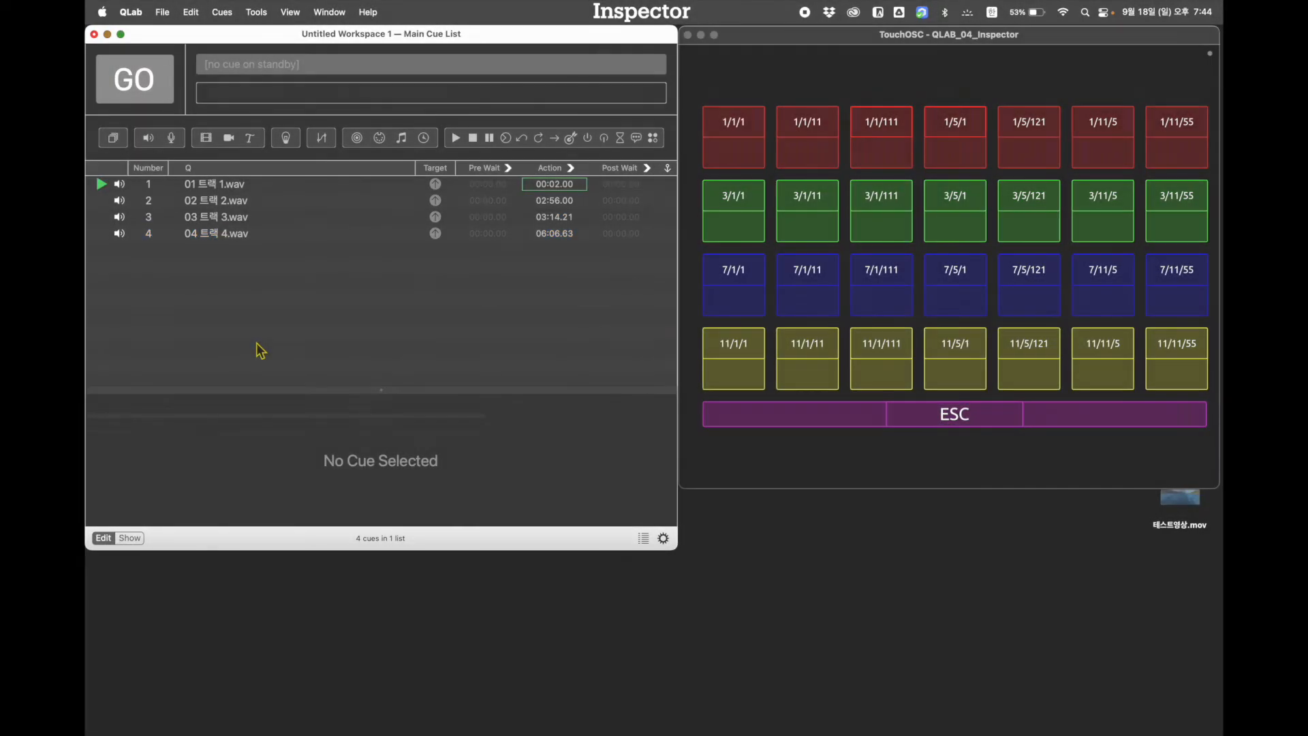
{"action": "key", "text": "Escape"}
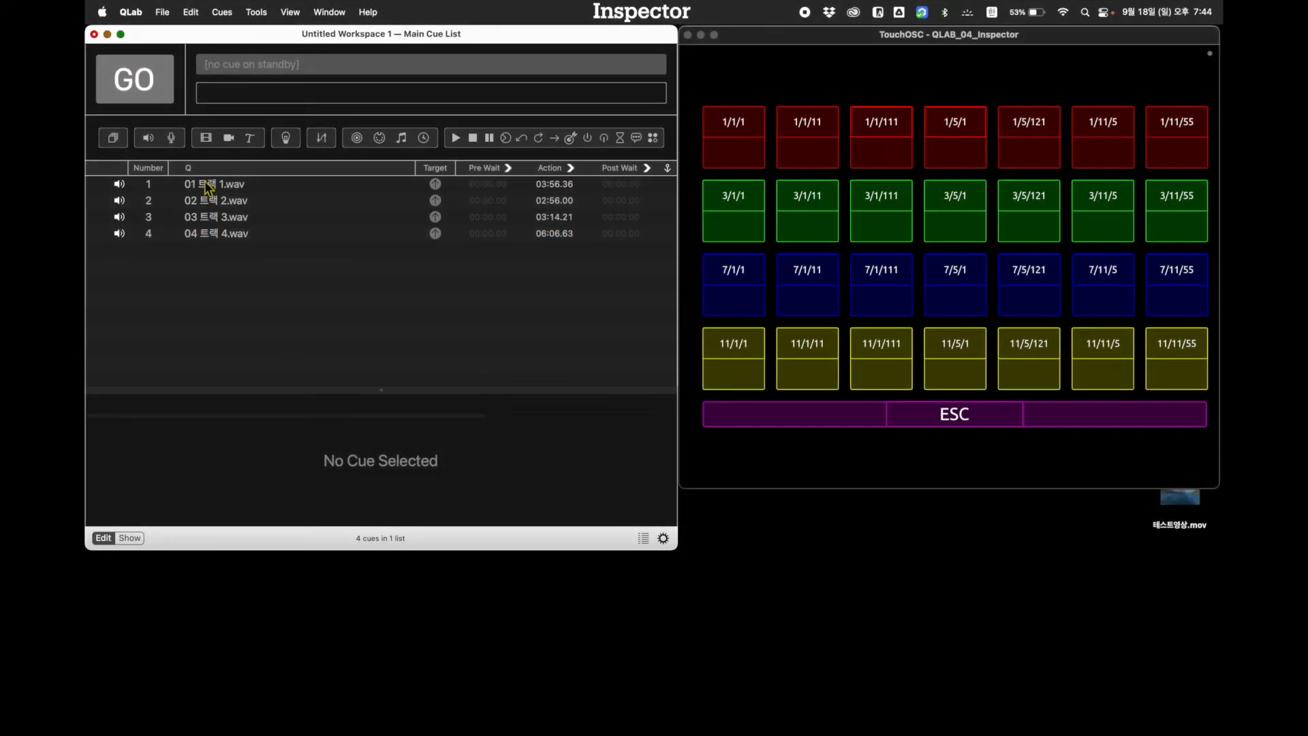
Switch to System Preferences and turn Key Repeat off in the keyboard settings
{"action": "mouse_move", "coordinate": [754, 730]}
{"action": "left_click", "coordinate": [1027, 708]}
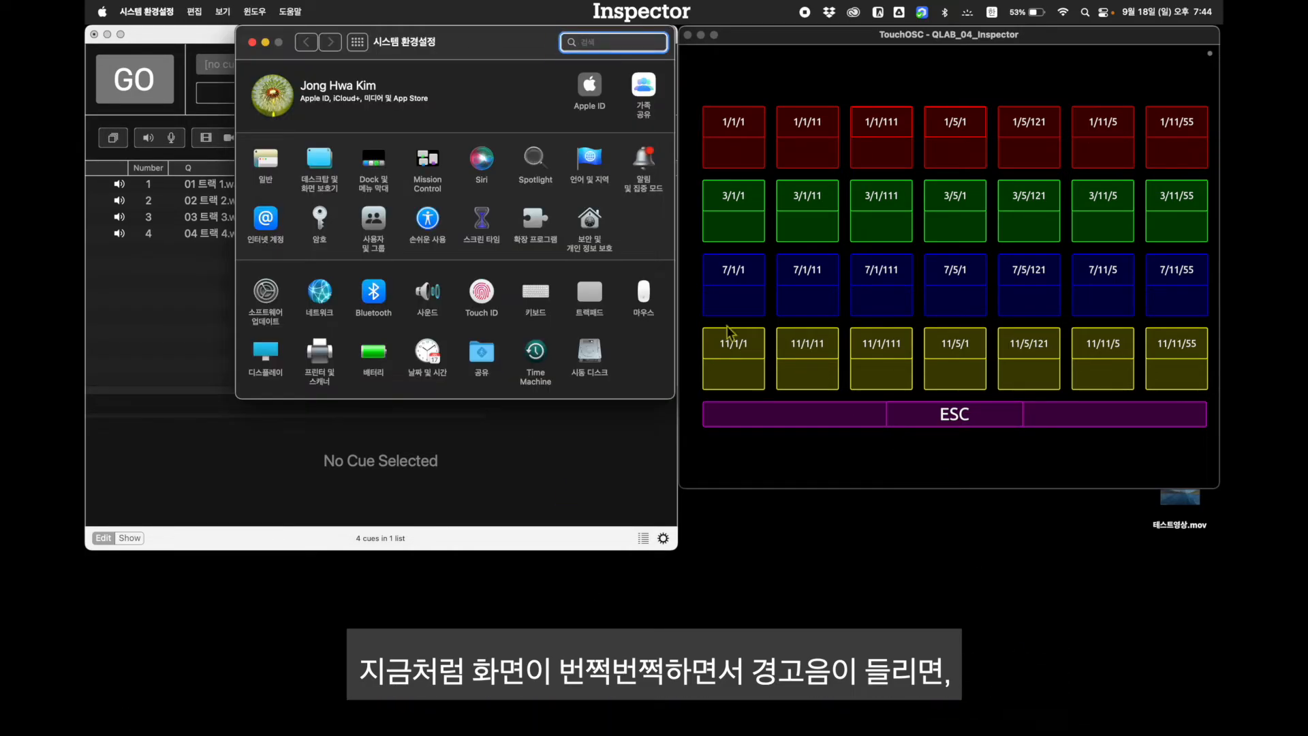
{"action": "left_click", "coordinate": [535, 294]}
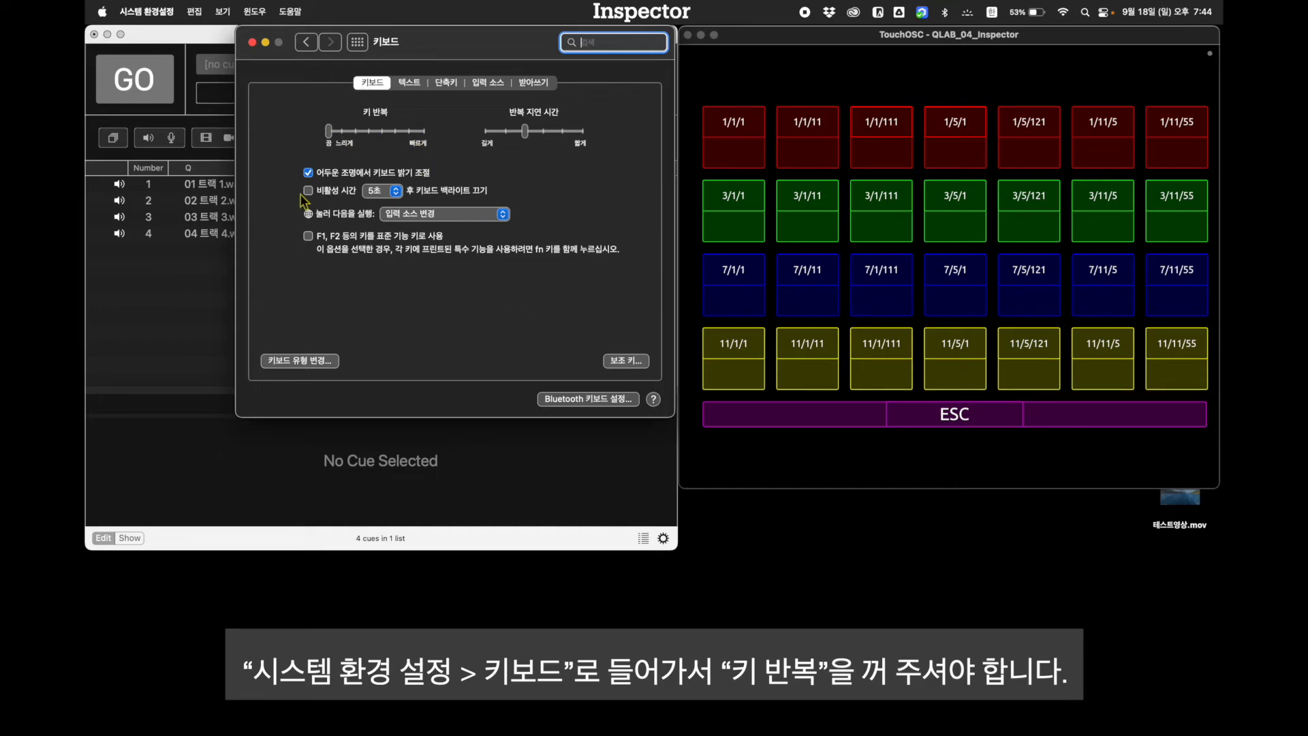
Return to QLab and test hotkeys 1 to 4 individually and in combination, stopping playback at the end
{"action": "left_click", "coordinate": [176, 297]}
{"action": "key", "text": "1"}
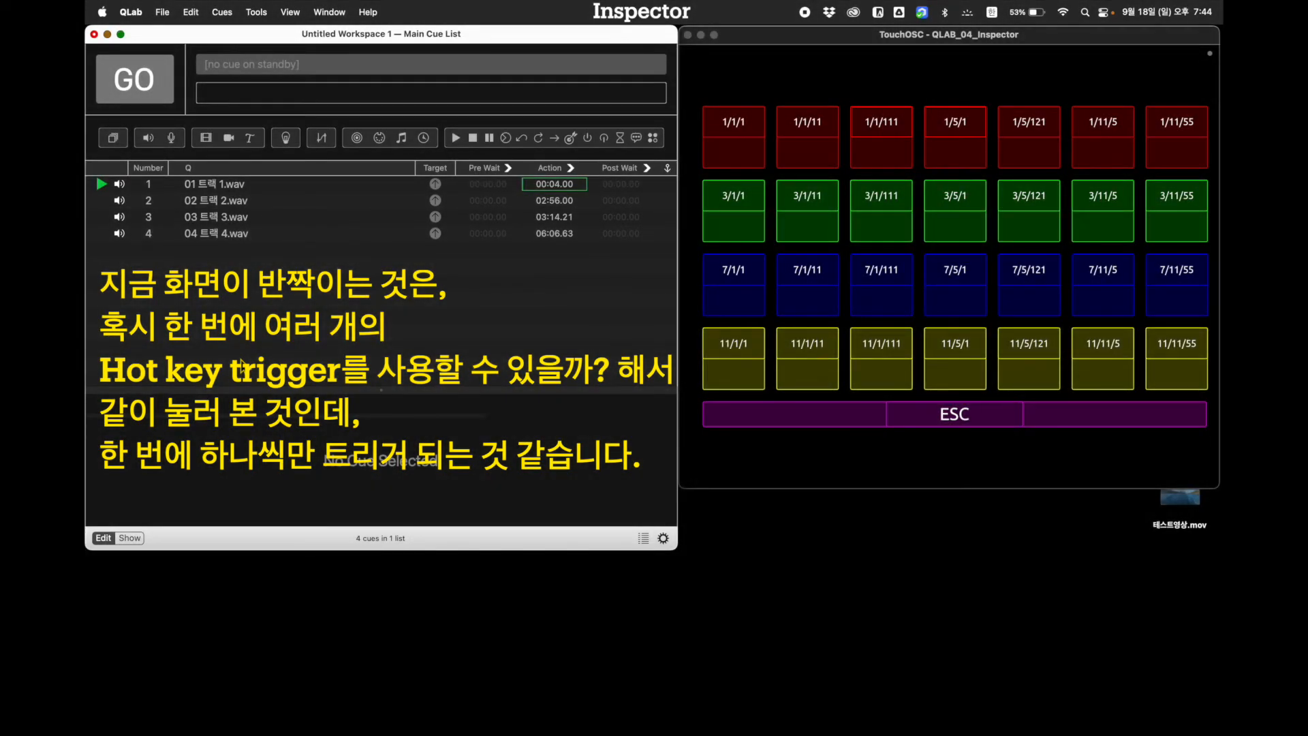
{"action": "key", "text": "3"}
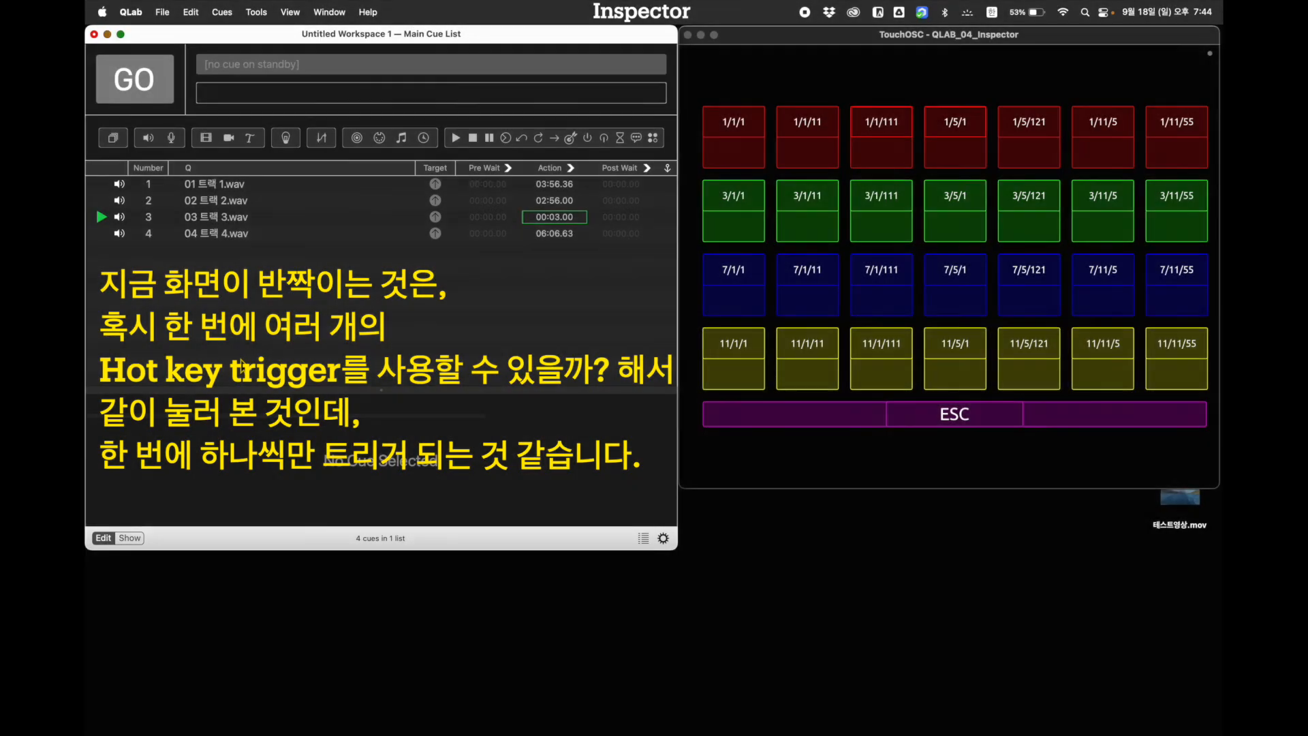
{"action": "key", "text": "Escape"}
{"action": "key", "text": "4"}
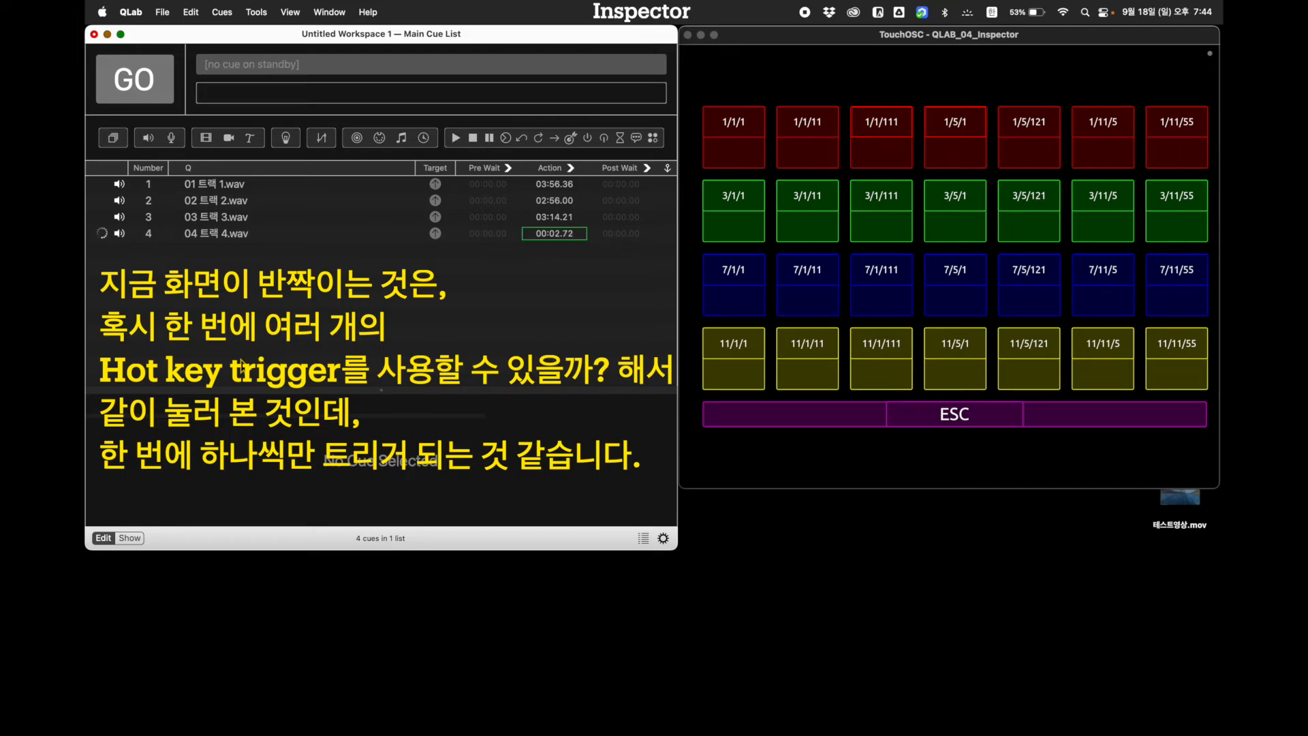
{"action": "key", "text": "2"}
{"action": "key", "text": "3"}
{"action": "key", "text": "1"}
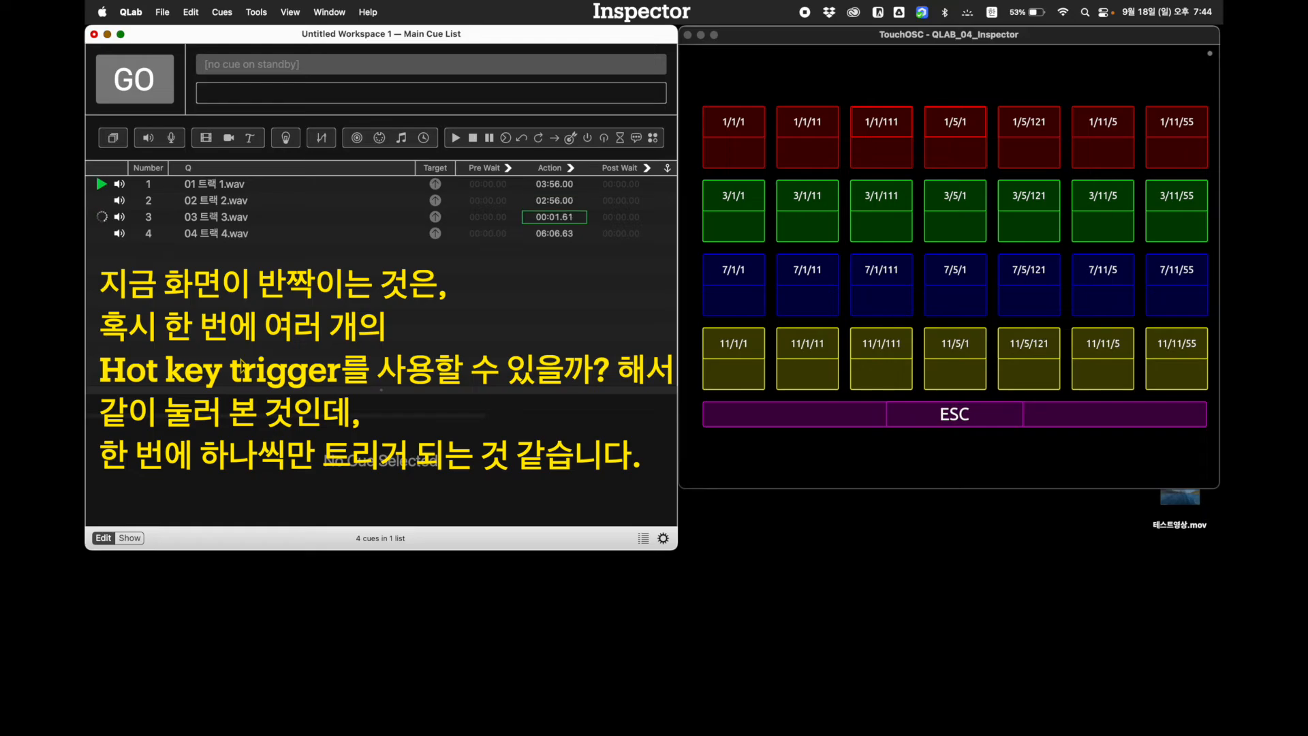
{"action": "key", "text": "4"}
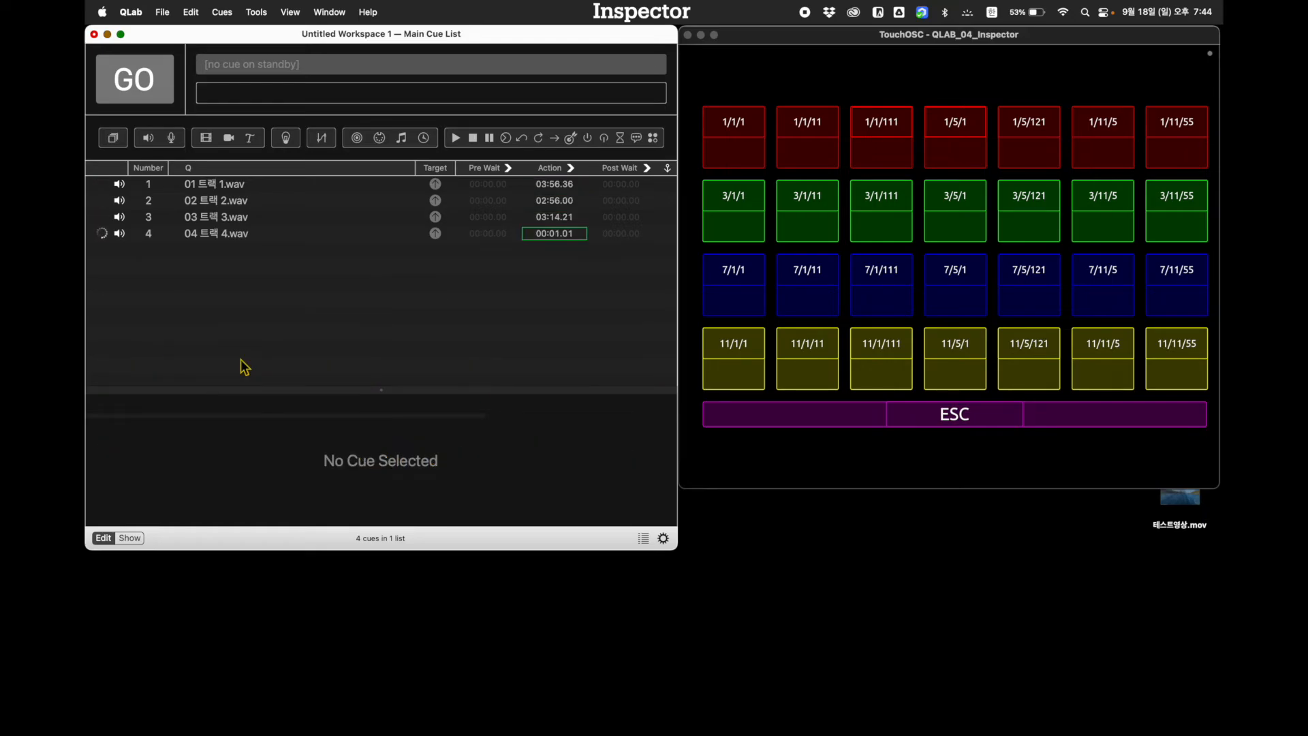
{"action": "key", "text": "2"}
{"action": "key", "text": "Escape"}
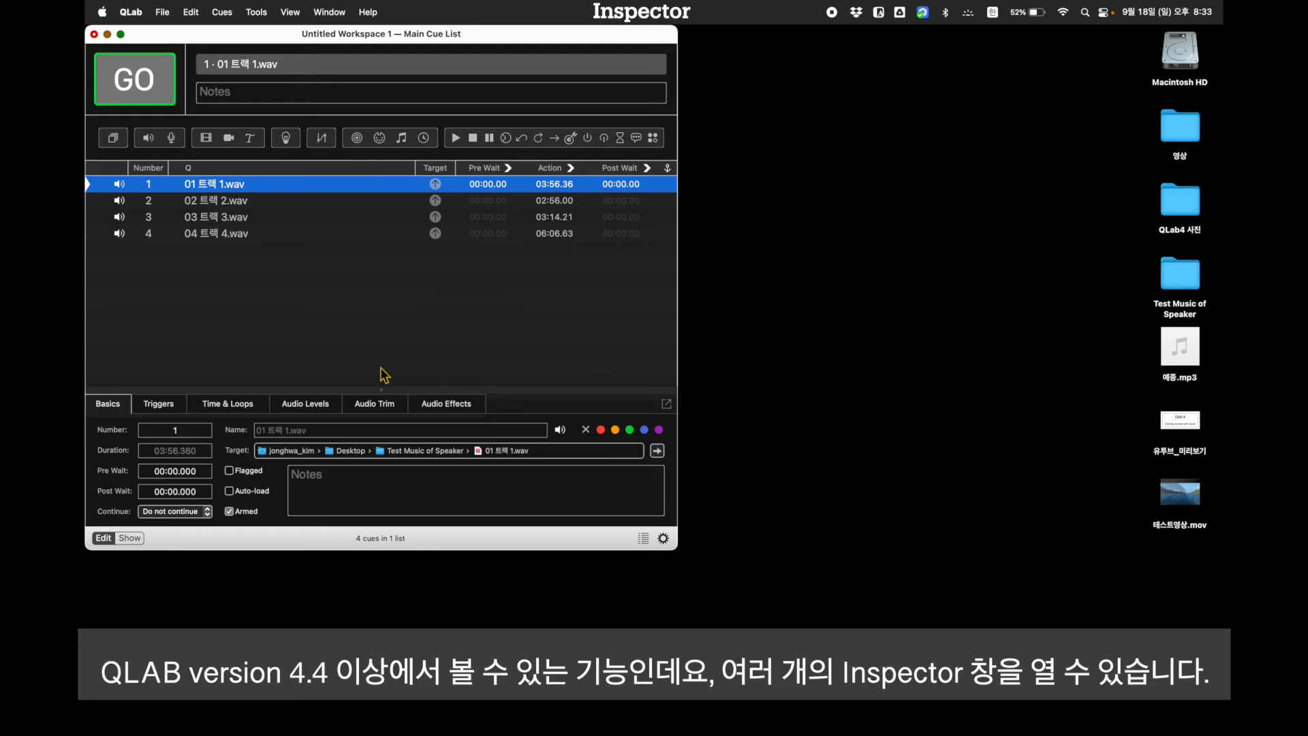
Open a separate Inspector for the selected cue 01 트랙 1.wav, close it, reopen it and return to the cue list
{"action": "left_click", "coordinate": [290, 13]}
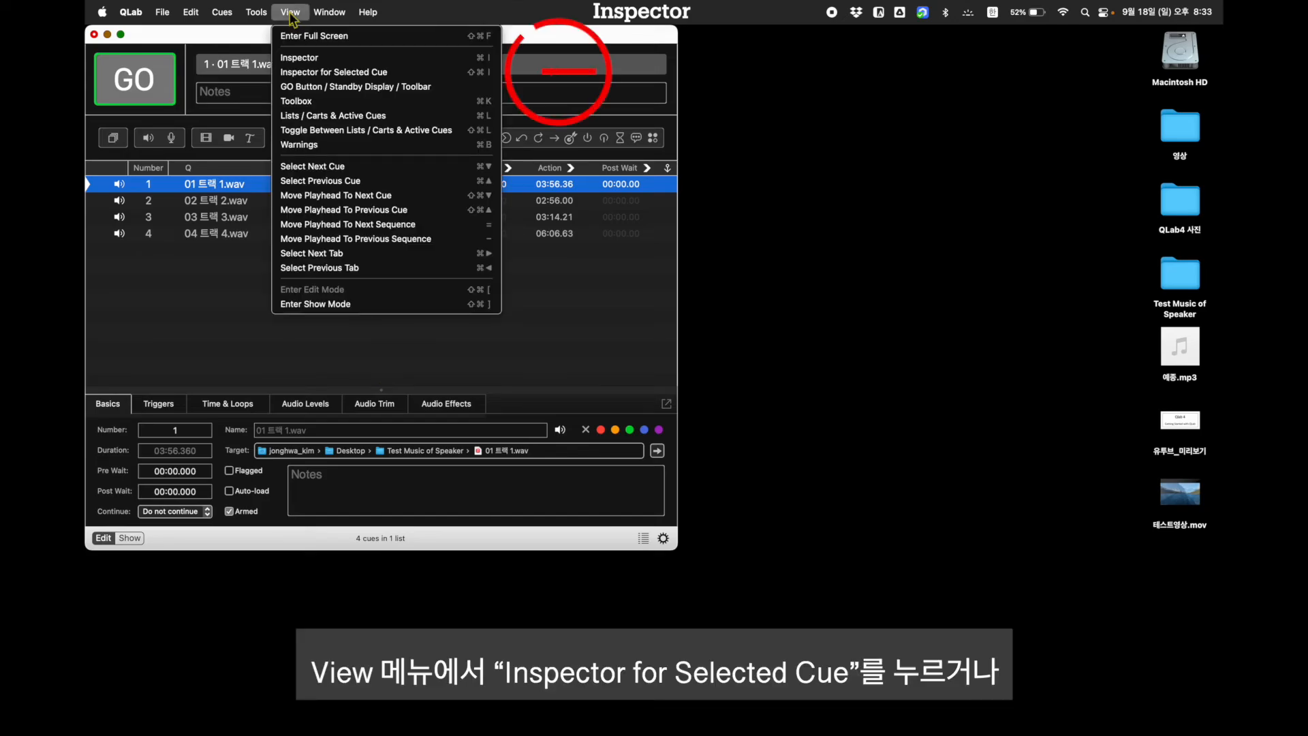
{"action": "left_click", "coordinate": [309, 71]}
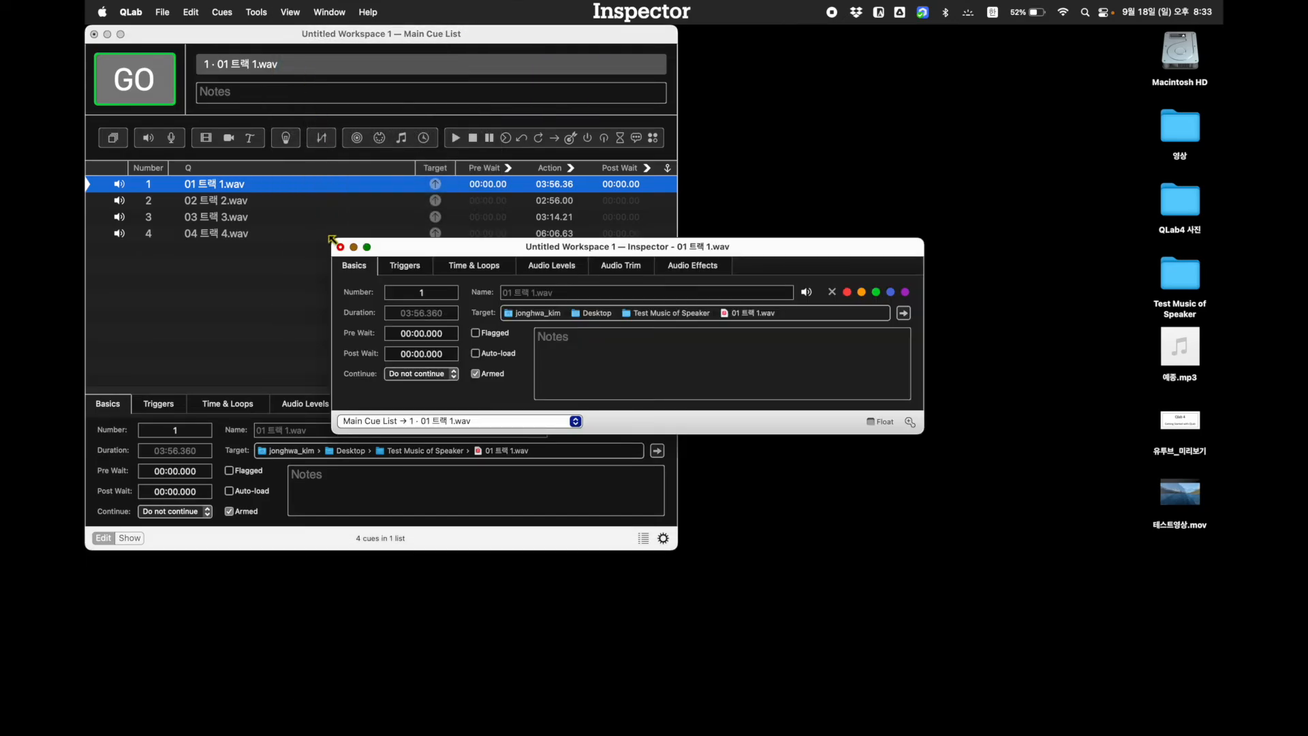
{"action": "left_click", "coordinate": [341, 247]}
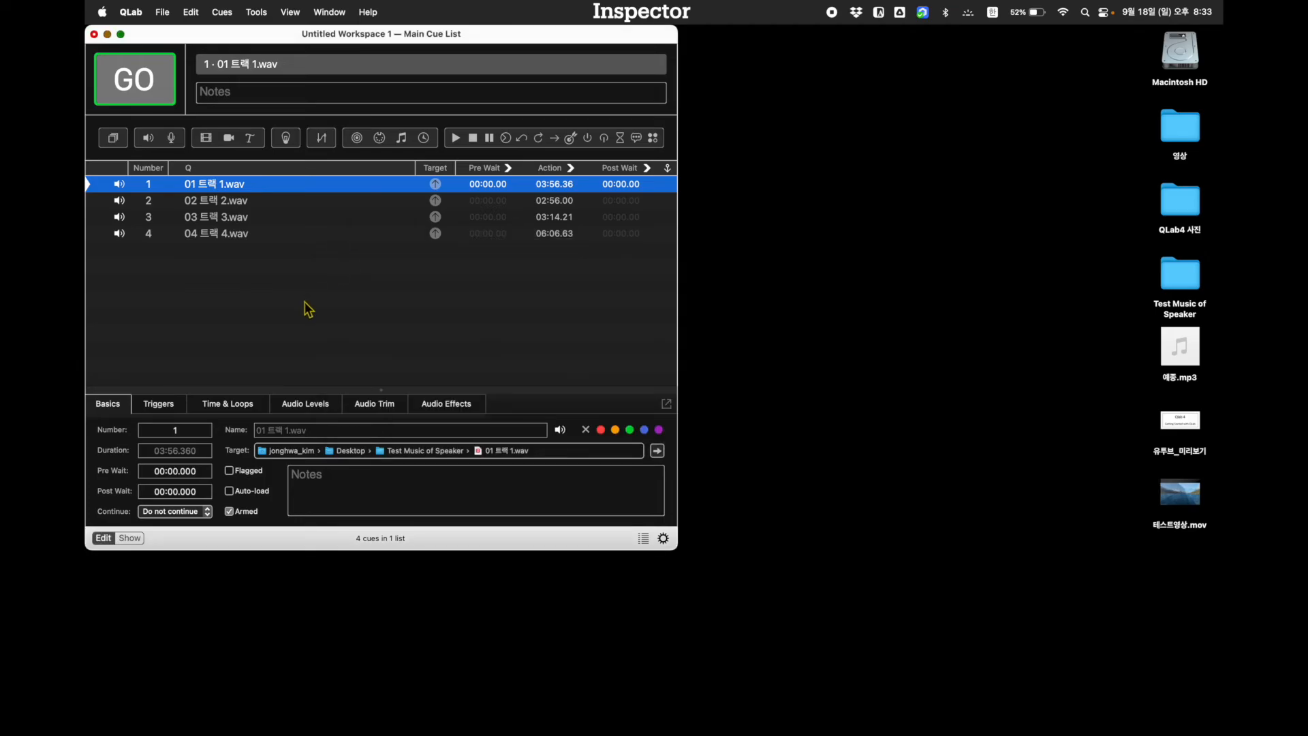
{"action": "key", "text": "shift+super+i"}
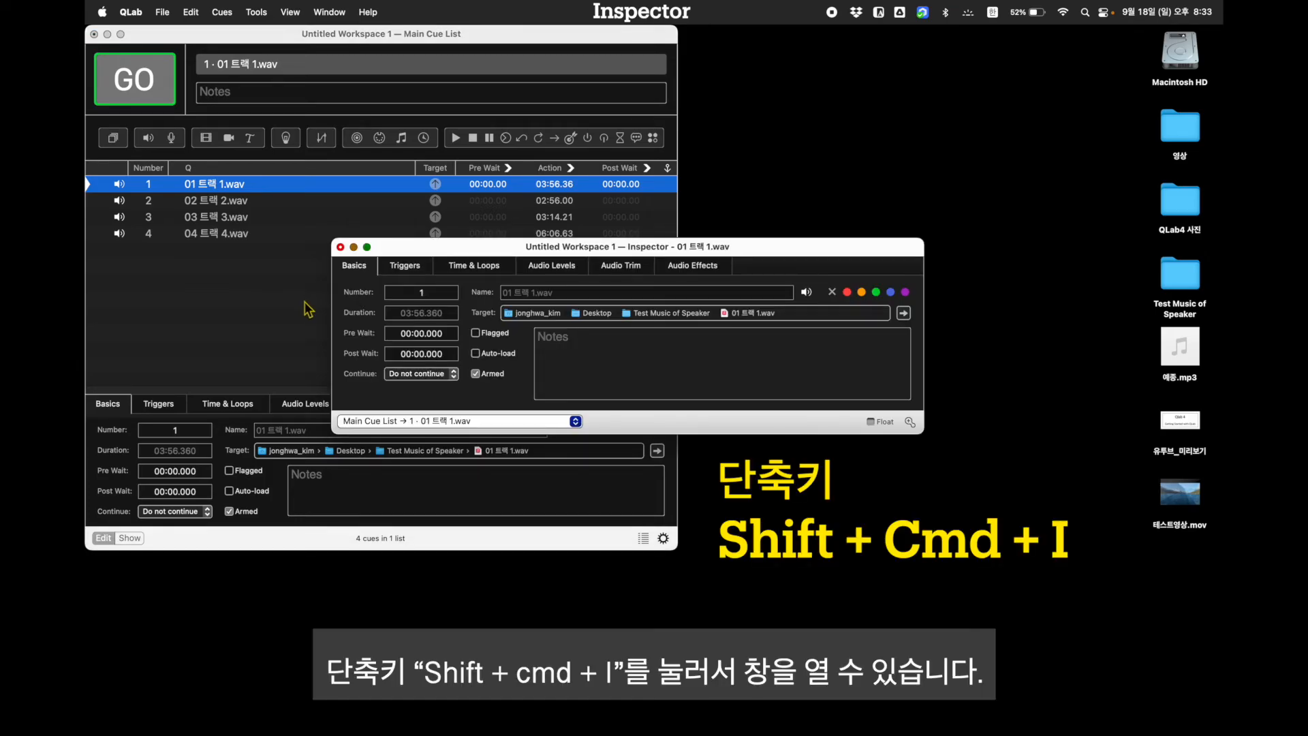
{"action": "left_click", "coordinate": [308, 308]}
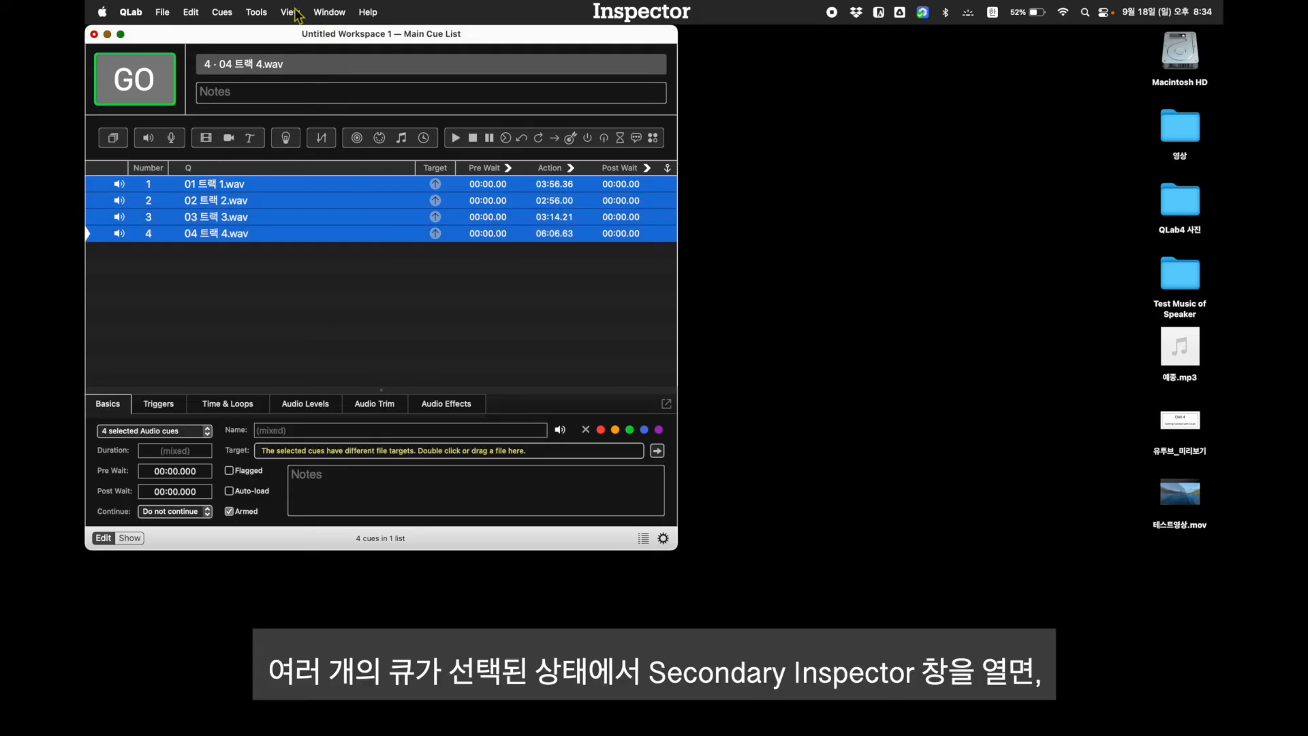
With all four cues selected, open a separate Inspector window for each of them
{"action": "left_click", "coordinate": [291, 12]}
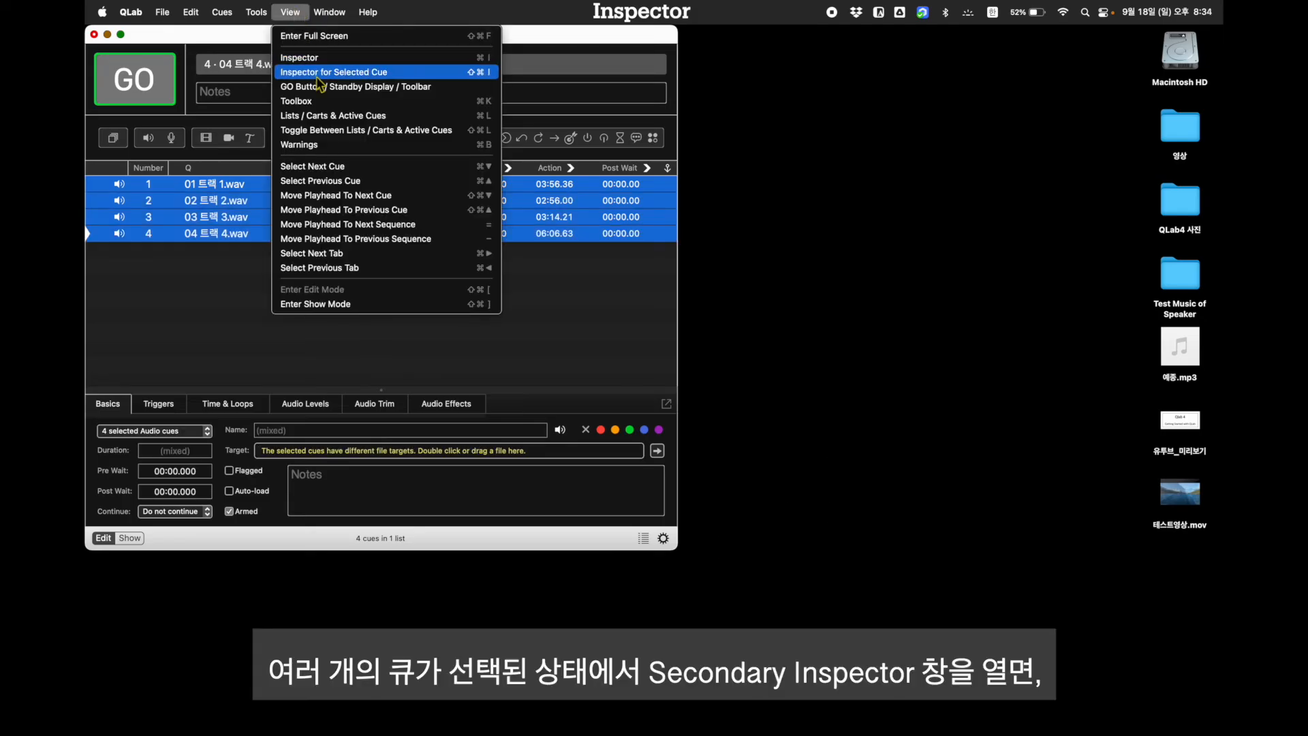
{"action": "left_click", "coordinate": [318, 76]}
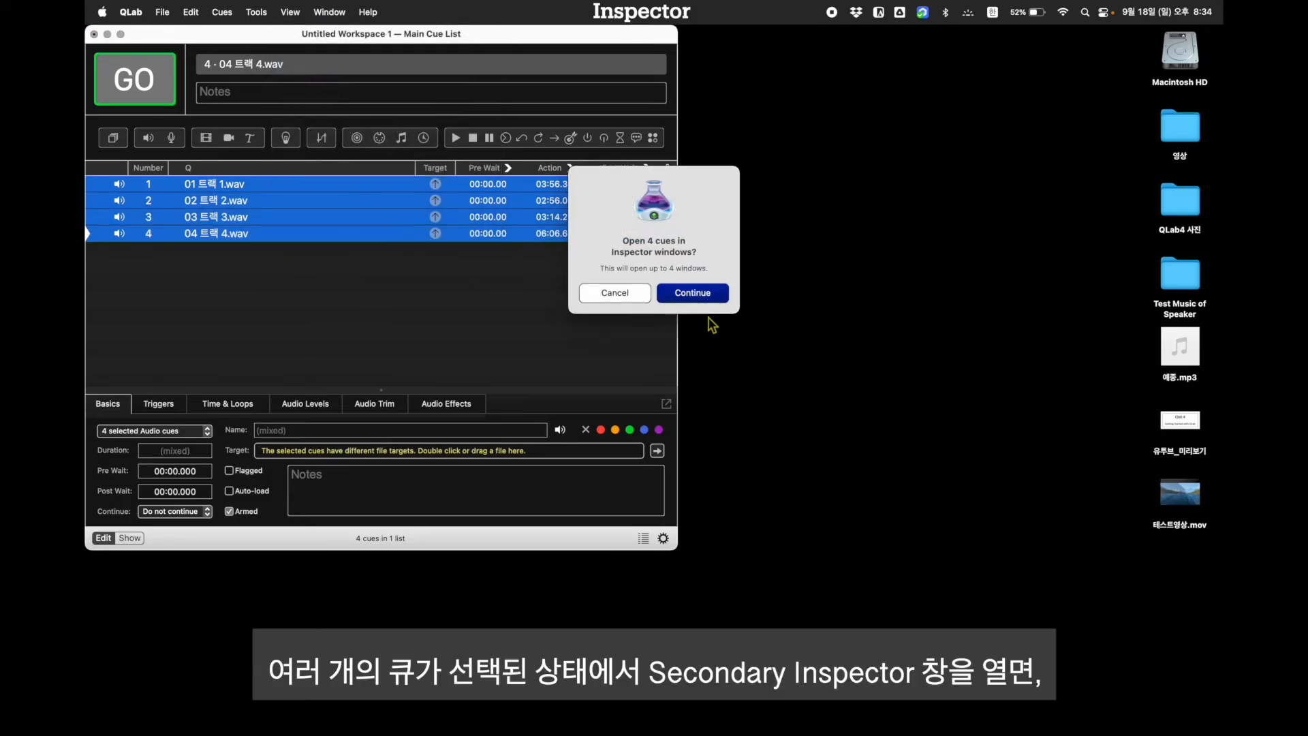
{"action": "left_click", "coordinate": [706, 300]}
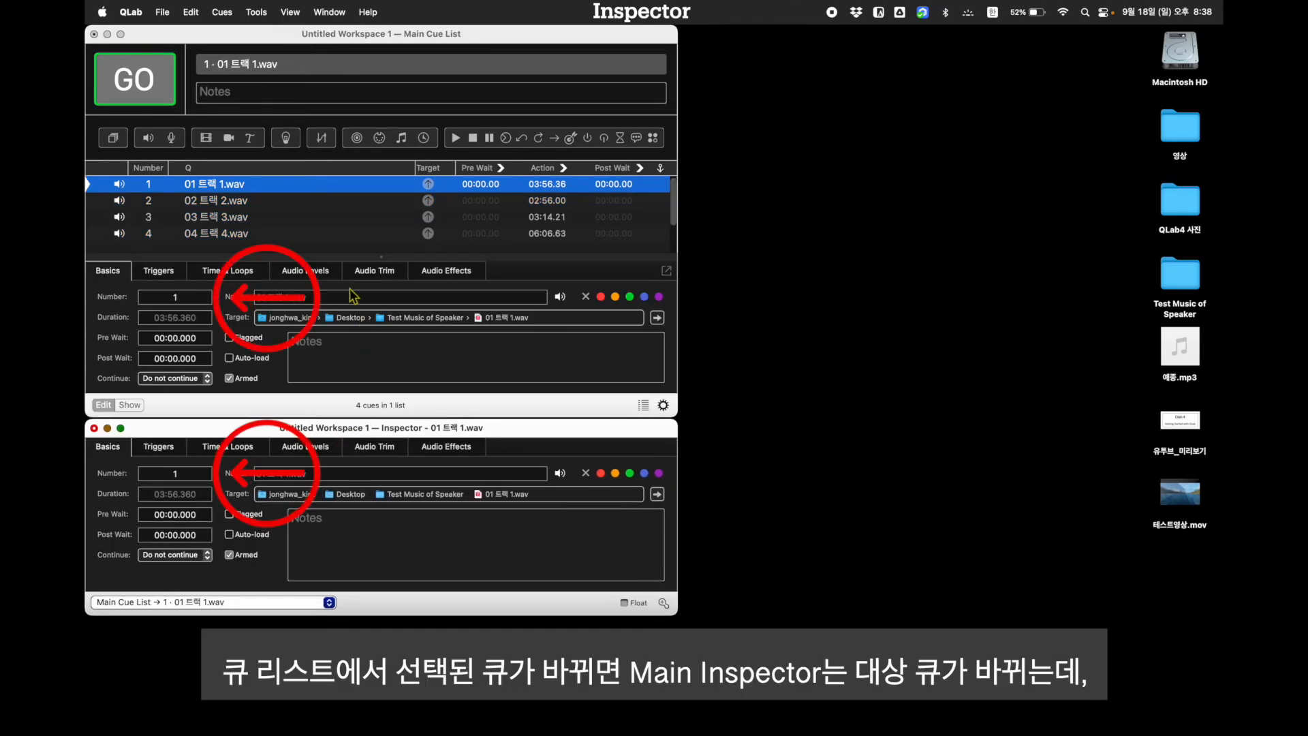
Select each of the four cues in turn and return to 01 트랙 1.wav, comparing the main and secondary Inspectors
{"action": "left_click", "coordinate": [210, 185]}
{"action": "left_click", "coordinate": [216, 202]}
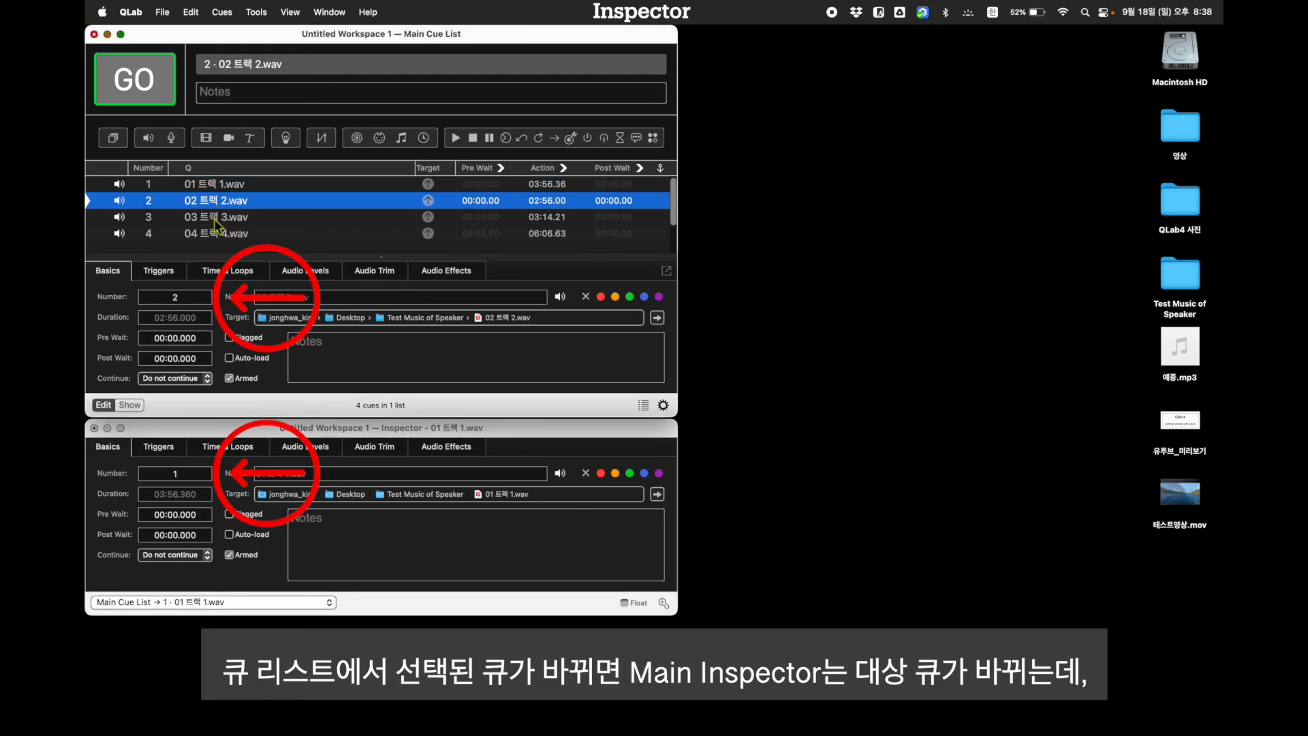
{"action": "left_click", "coordinate": [214, 218]}
{"action": "left_click", "coordinate": [214, 233]}
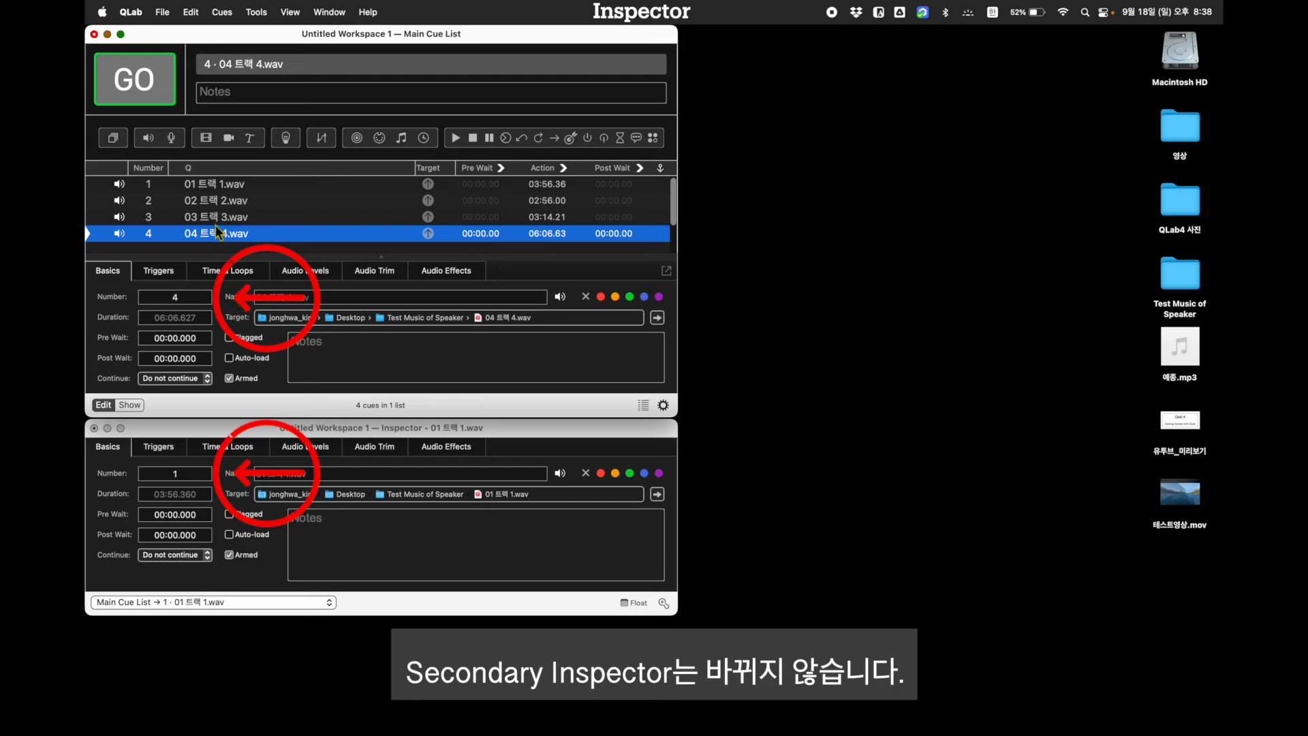
{"action": "left_click", "coordinate": [217, 183]}
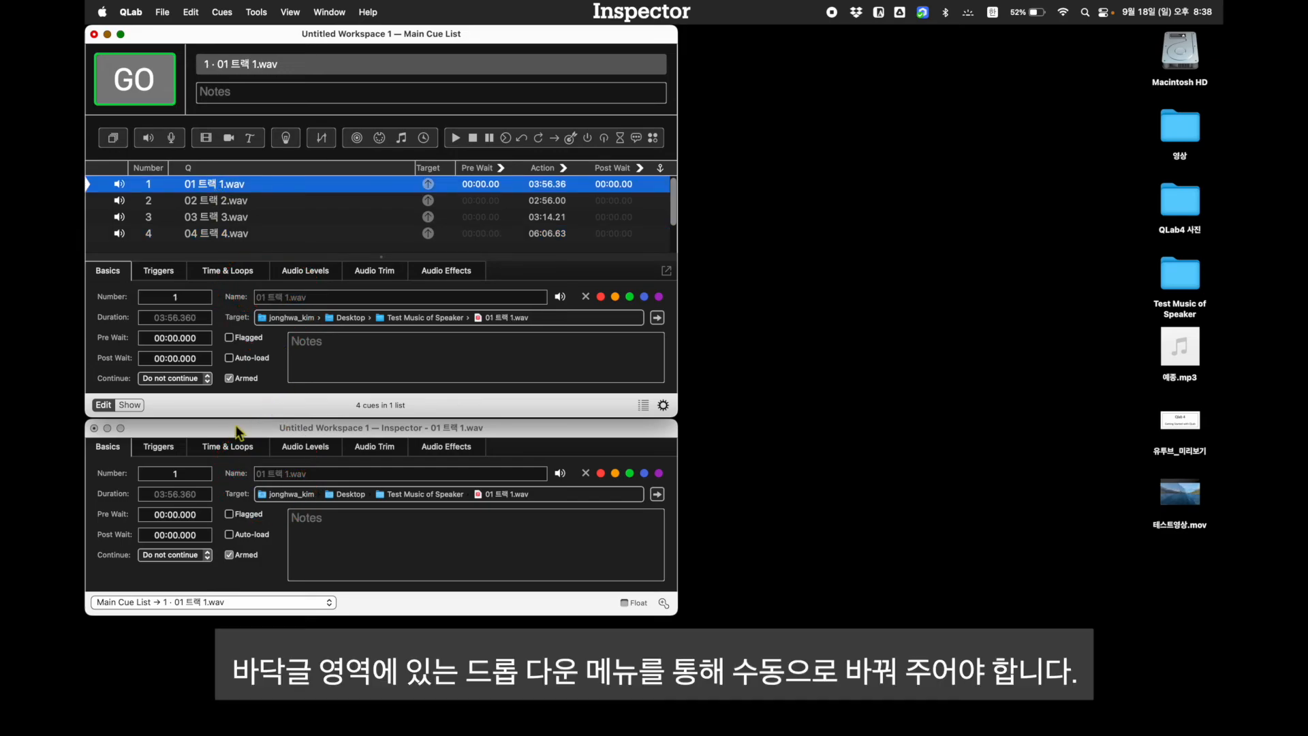
Switch the secondary Inspector's target cue through 02 트랙 2.wav, 03 트랙 3.wav and 04 트랙 4.wav
{"action": "left_click", "coordinate": [179, 602]}
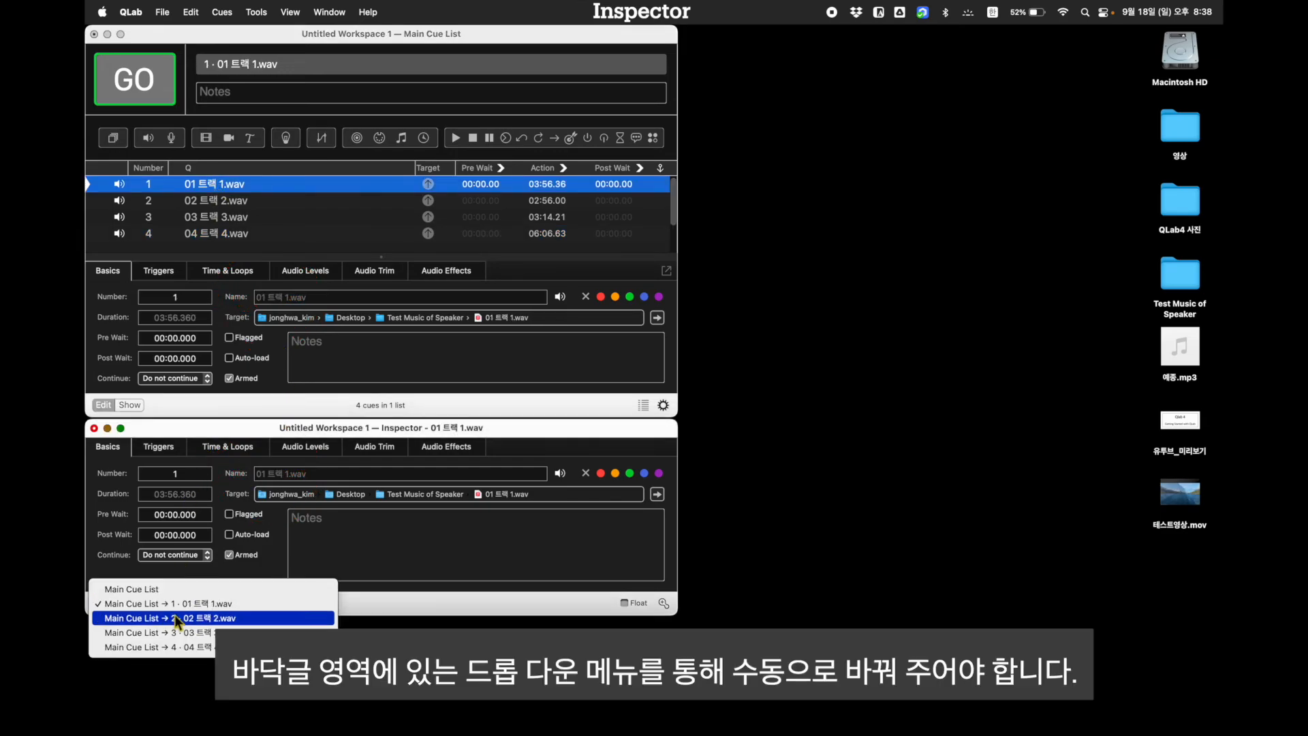
{"action": "left_click", "coordinate": [175, 618]}
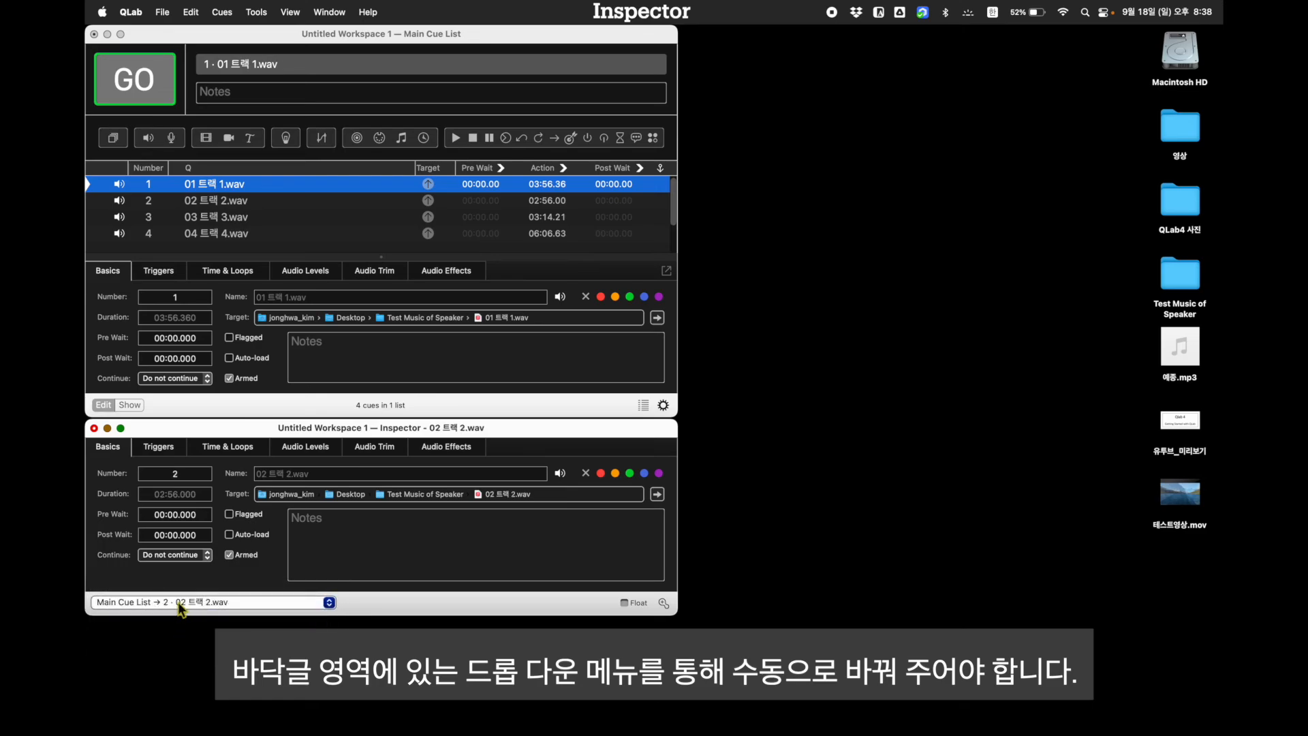
{"action": "left_click", "coordinate": [178, 602]}
{"action": "left_click", "coordinate": [175, 620]}
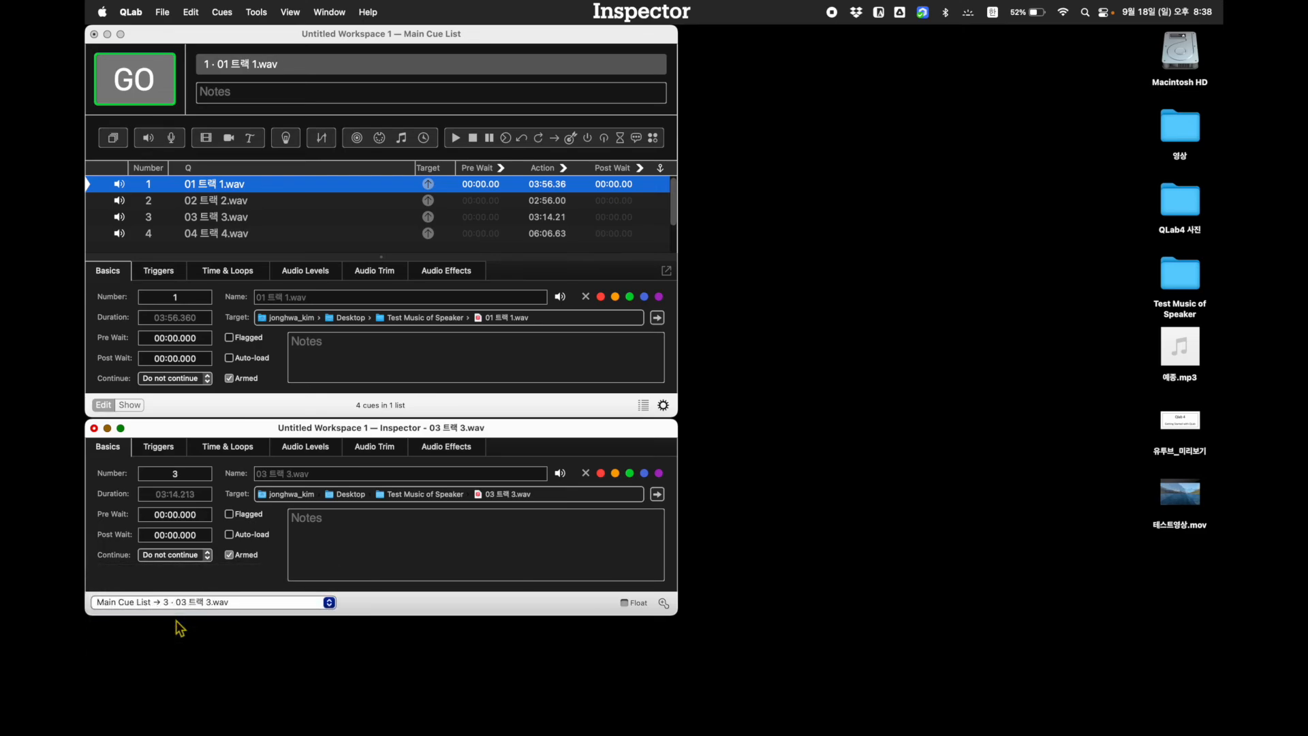
{"action": "left_click", "coordinate": [181, 600]}
{"action": "left_click", "coordinate": [179, 620]}
{"action": "left_click", "coordinate": [183, 603]}
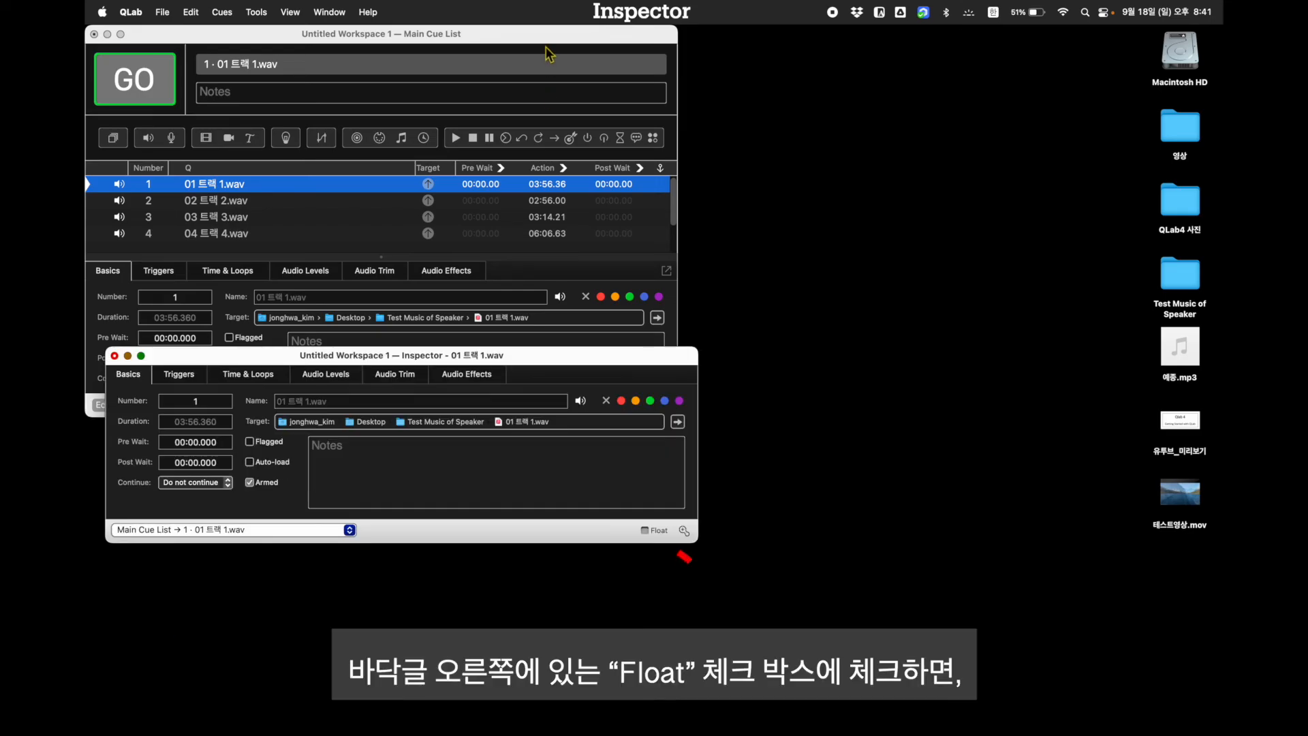
Bring the main window and the non-floating secondary Inspector to the front alternately to compare their stacking
{"action": "left_click", "coordinate": [549, 62]}
{"action": "left_click", "coordinate": [616, 484]}
{"action": "left_click", "coordinate": [592, 290]}
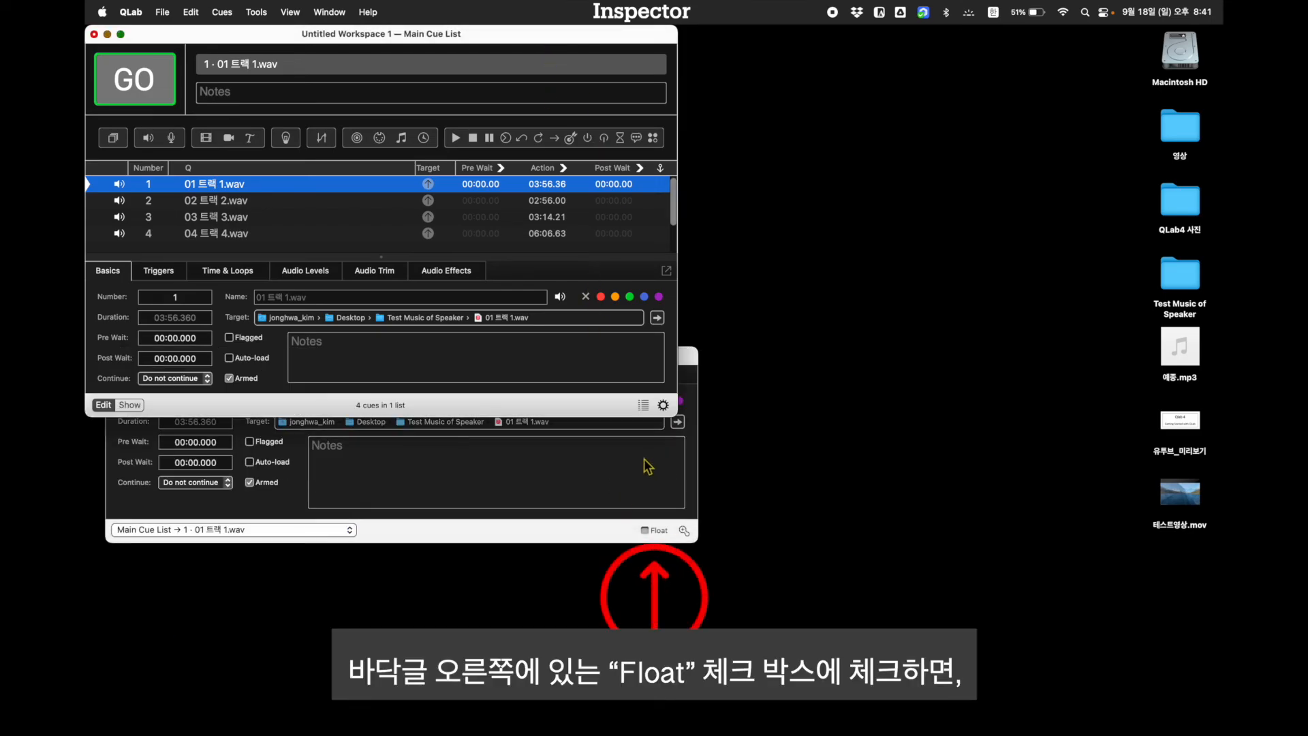
Enable Float for the secondary Inspector and check its stacking against the main window and a Finder window
{"action": "left_click", "coordinate": [647, 466]}
{"action": "left_click", "coordinate": [644, 530]}
{"action": "left_click", "coordinate": [594, 247]}
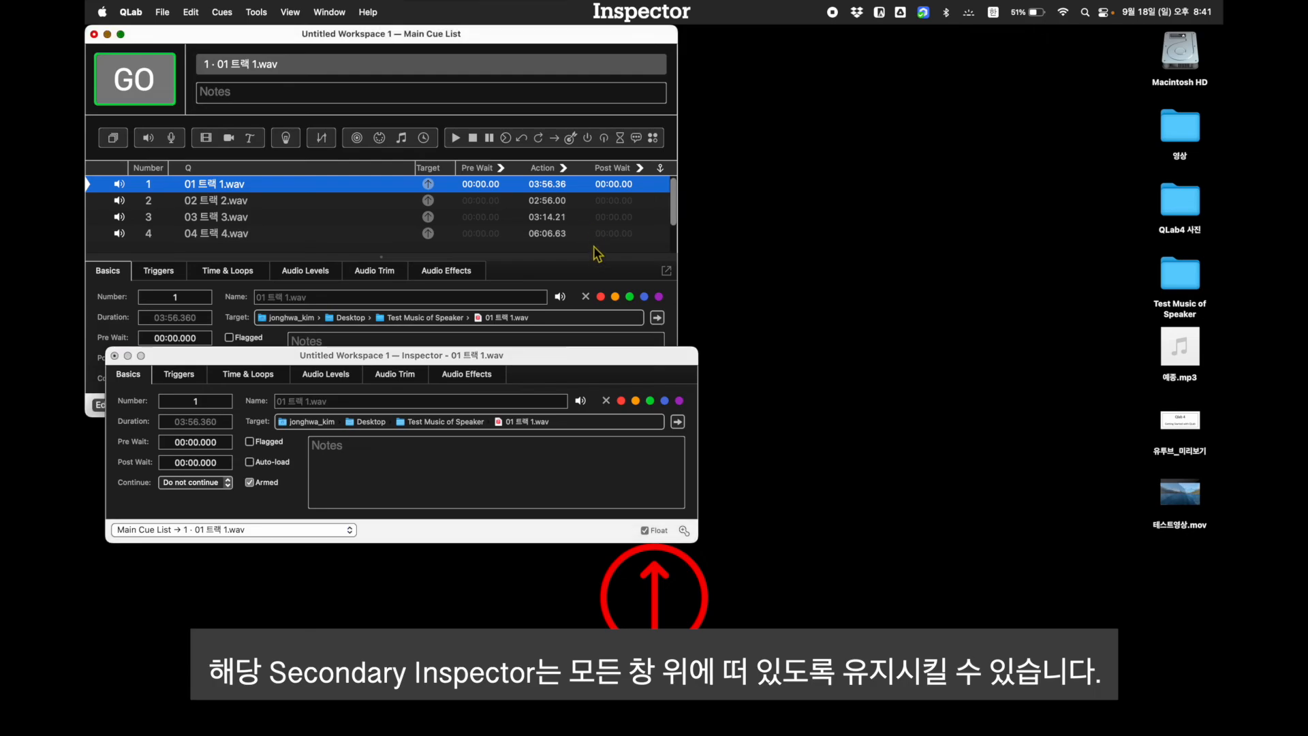
{"action": "left_click", "coordinate": [636, 508]}
{"action": "left_click", "coordinate": [622, 281]}
{"action": "left_click", "coordinate": [622, 361]}
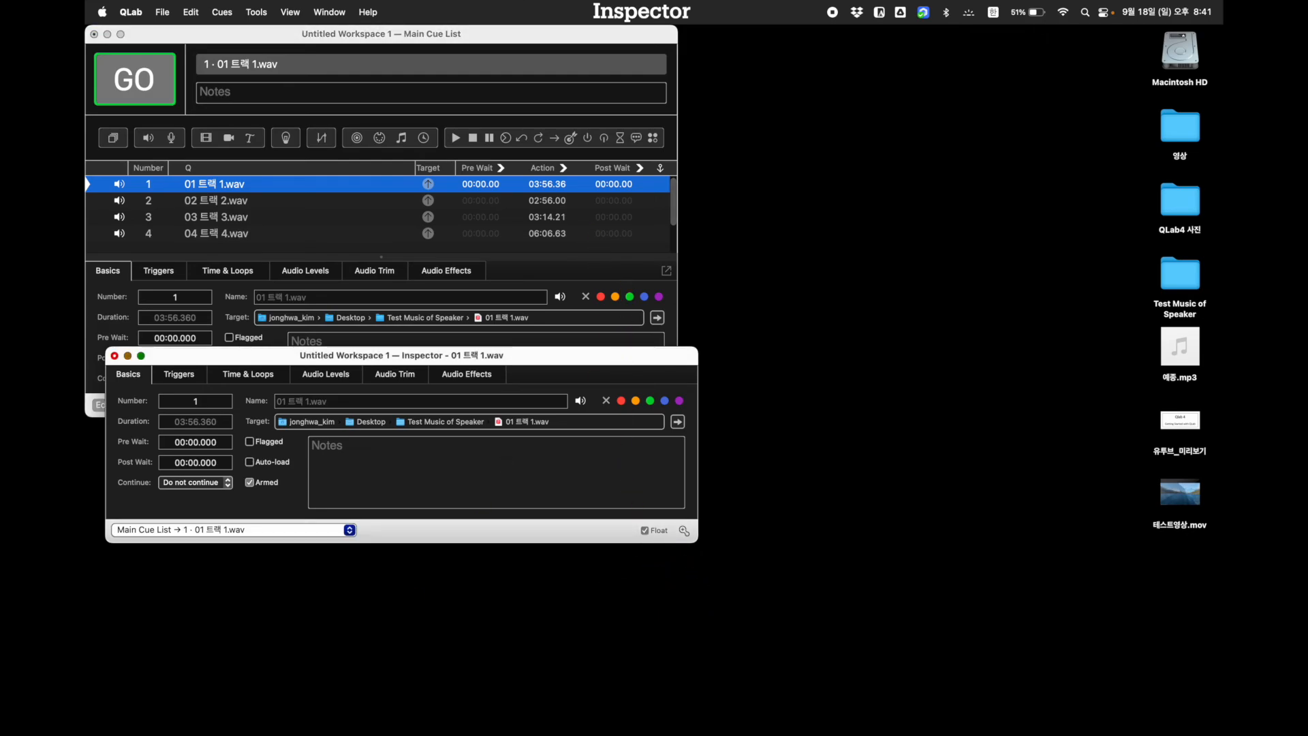
{"action": "mouse_move", "coordinate": [254, 721]}
{"action": "left_click", "coordinate": [140, 709]}
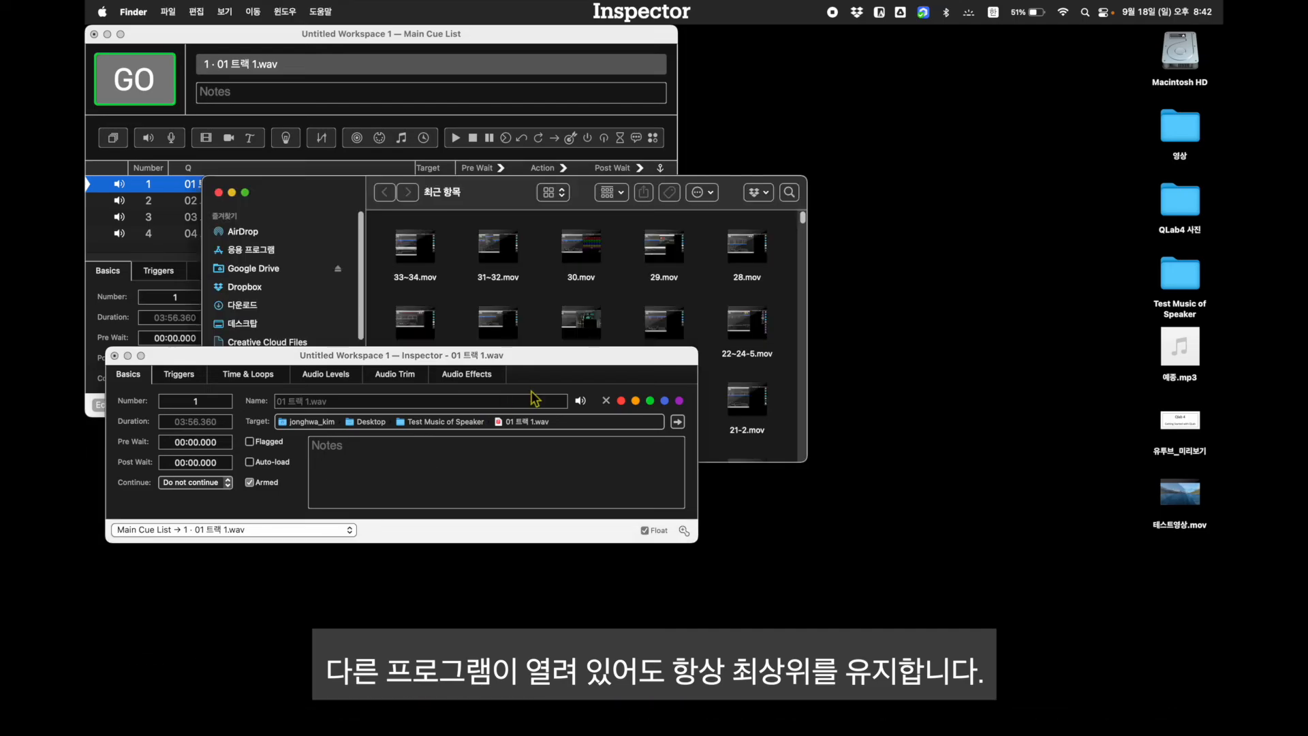
Disable Float for the secondary Inspector and alternate between it and the main window to check the stacking
{"action": "left_click", "coordinate": [648, 530]}
{"action": "left_click", "coordinate": [639, 337]}
{"action": "left_click", "coordinate": [632, 489]}
{"action": "left_click", "coordinate": [624, 314]}
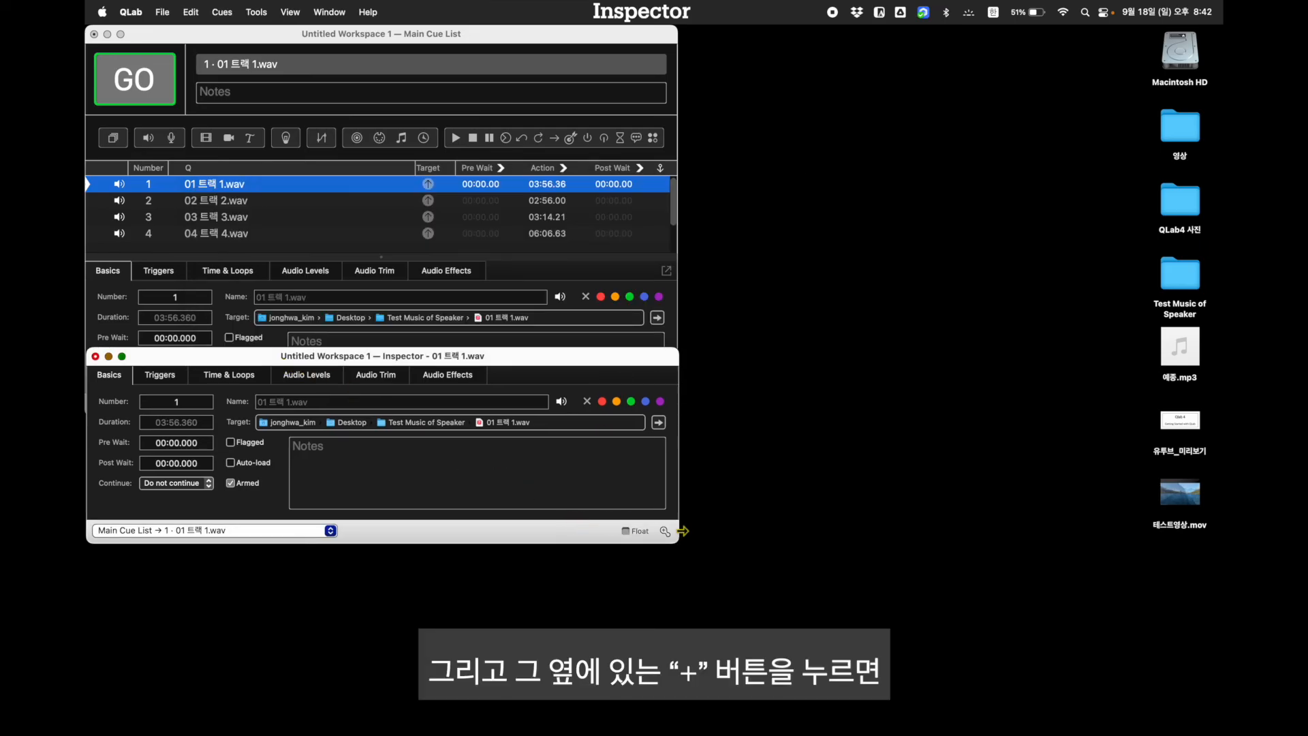
Open an additional secondary Inspector for 01 트랙 1.wav from the existing one and reposition the new window
{"action": "left_click", "coordinate": [664, 530]}
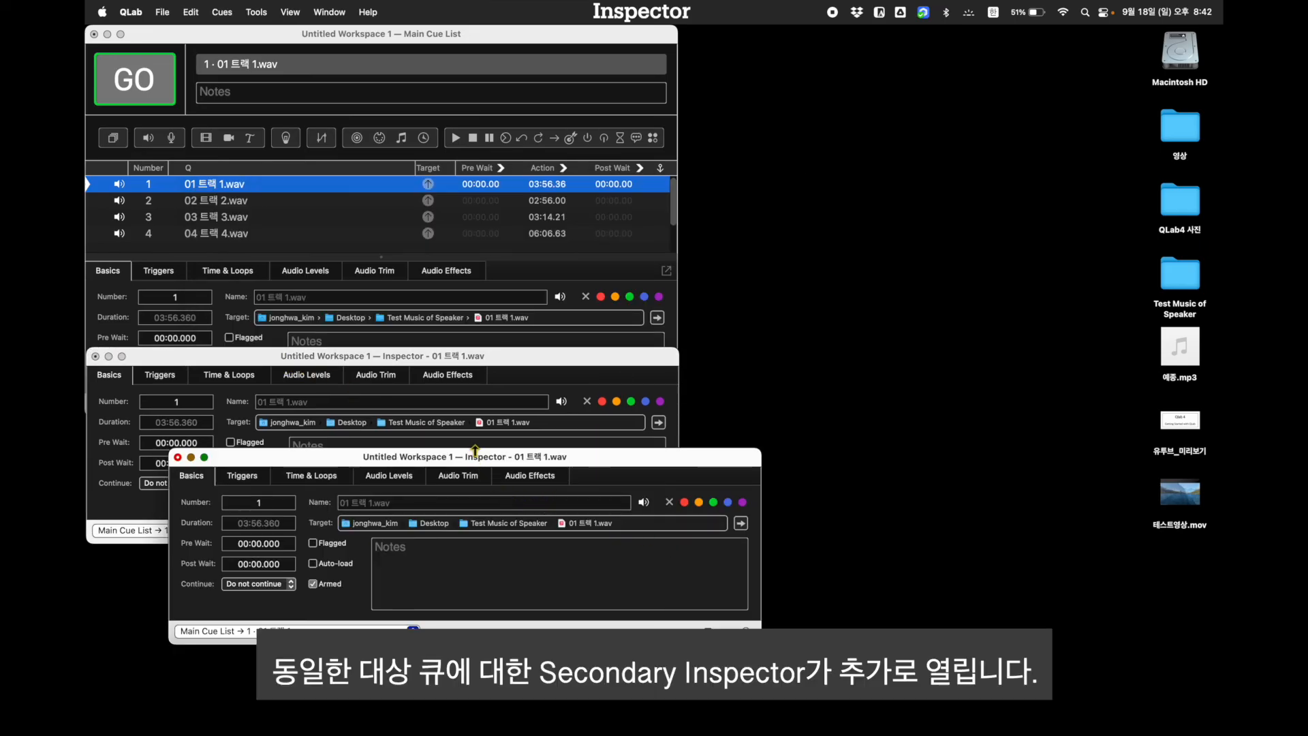
{"action": "left_click_drag", "start_coordinate": [480, 468], "coordinate": [450, 436]}
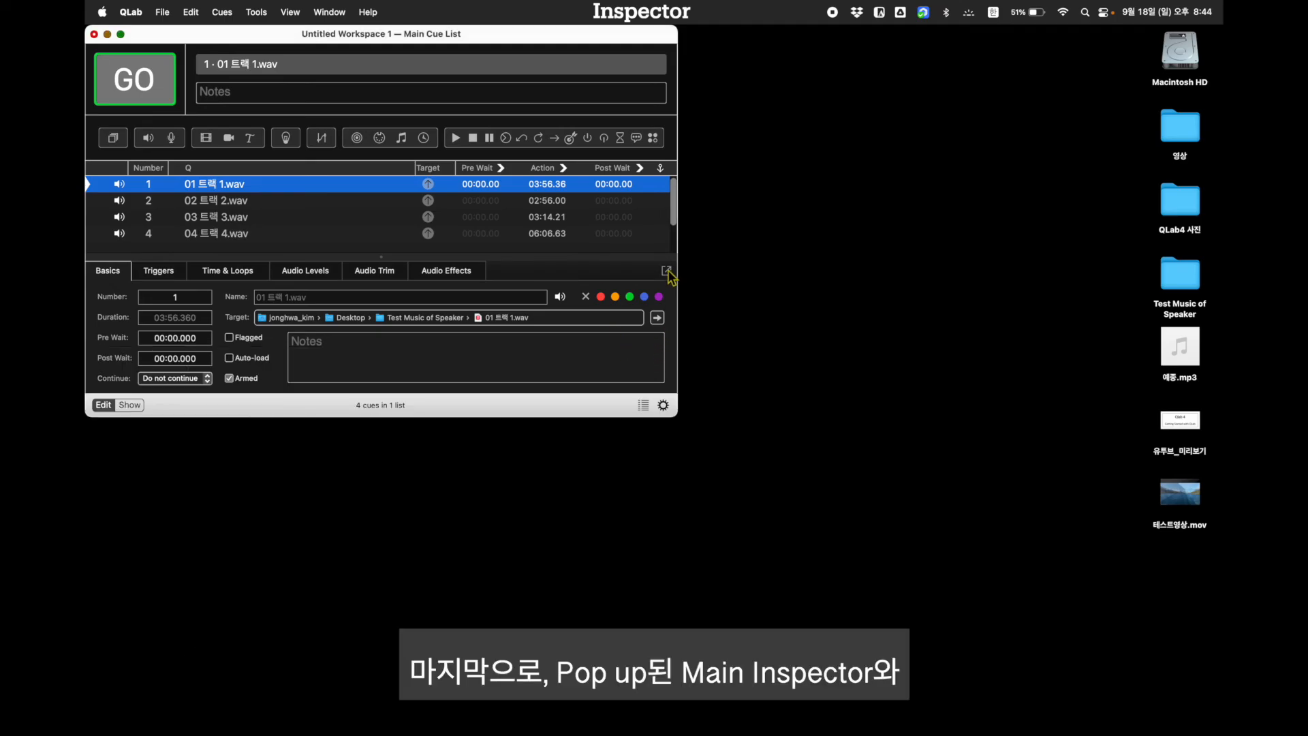
Pop the main Inspector out into its own window and open a secondary Inspector for 01 트랙 1.wav to compare them
{"action": "left_click", "coordinate": [667, 270]}
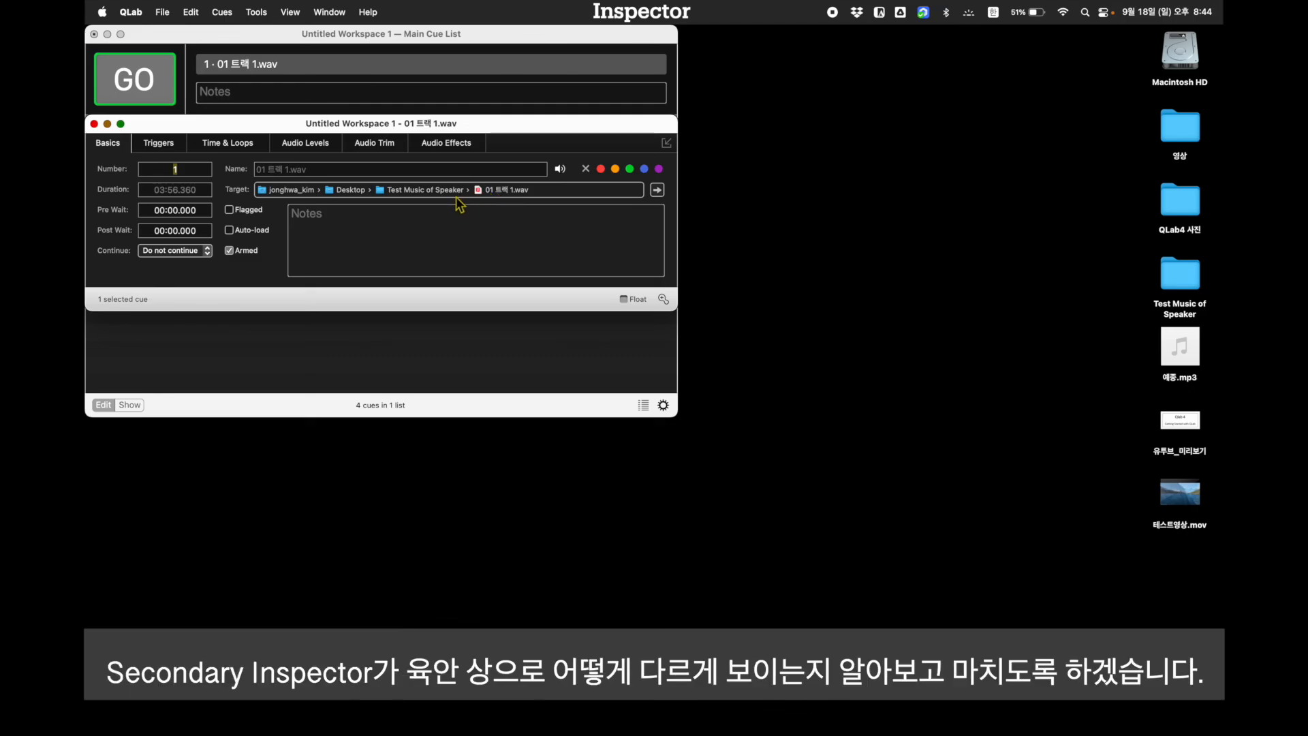
{"action": "key", "text": "shift+super+i"}
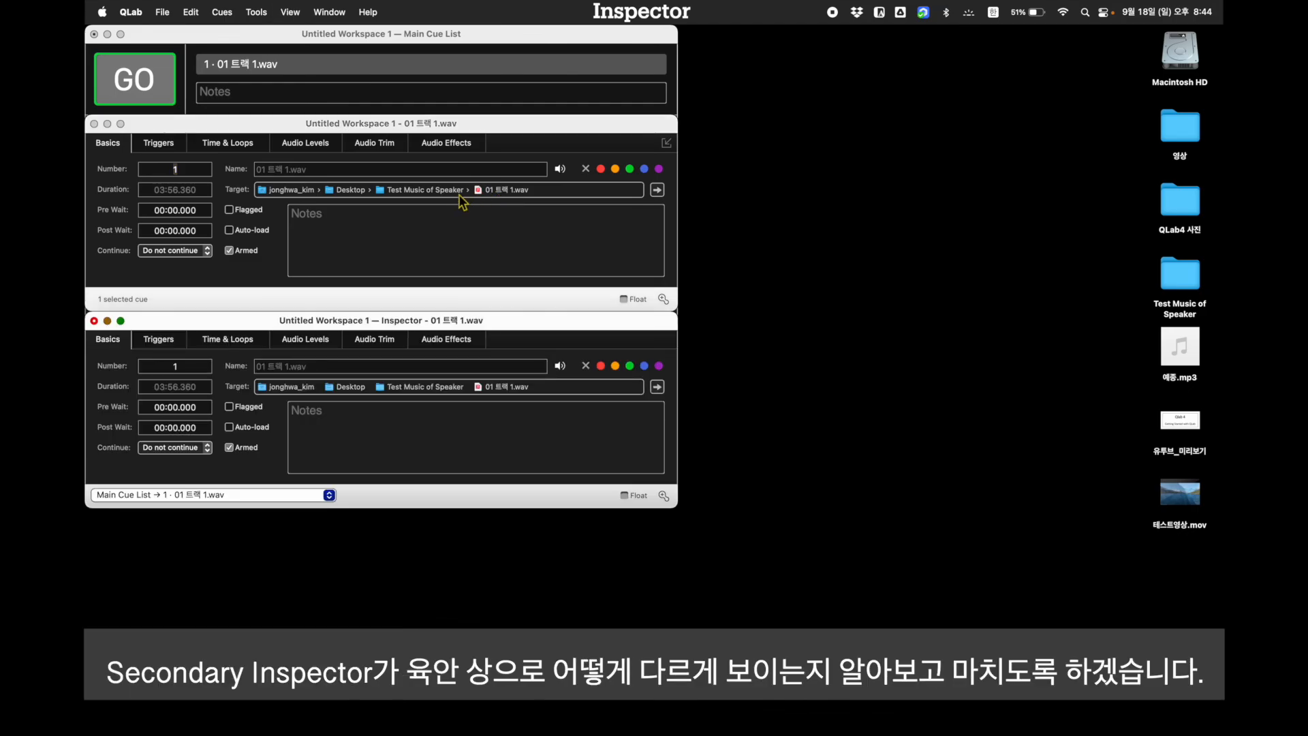